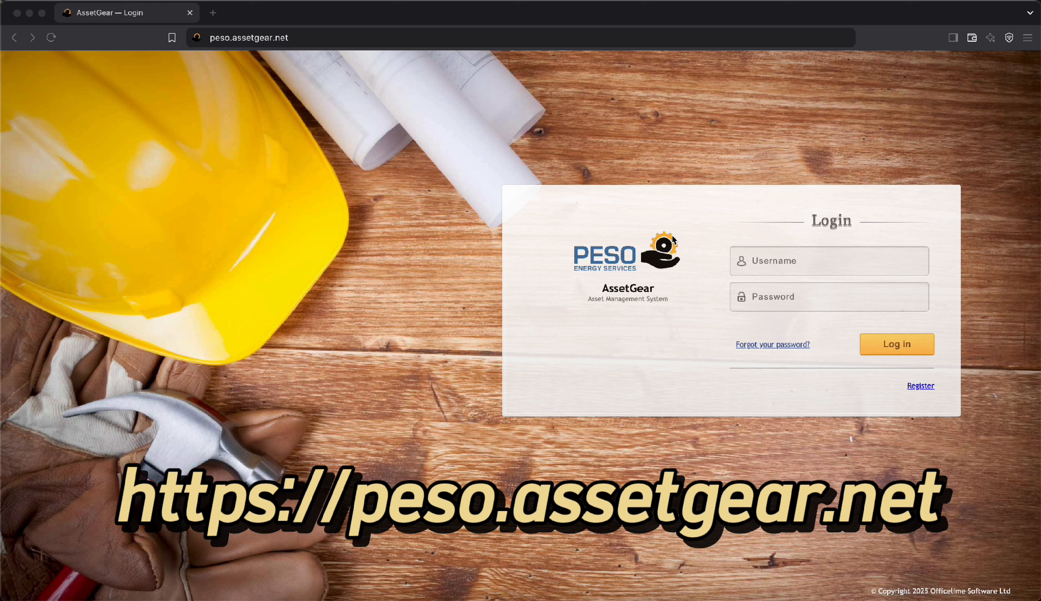
Log in to the asset management site with the saved username and password.
{"action": "left_click", "coordinate": [793, 260]}
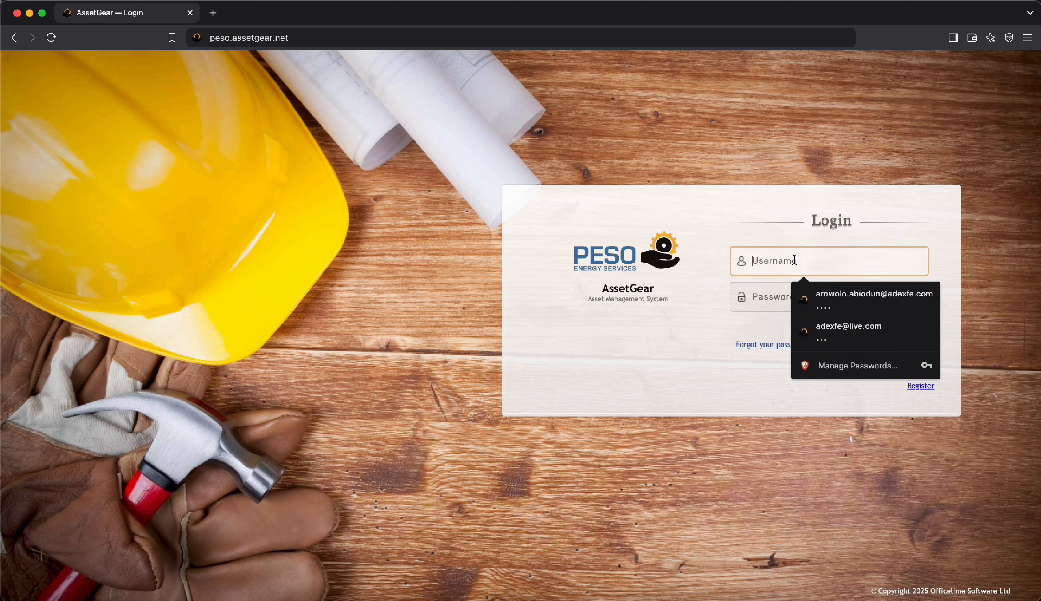
{"action": "left_click", "coordinate": [822, 296]}
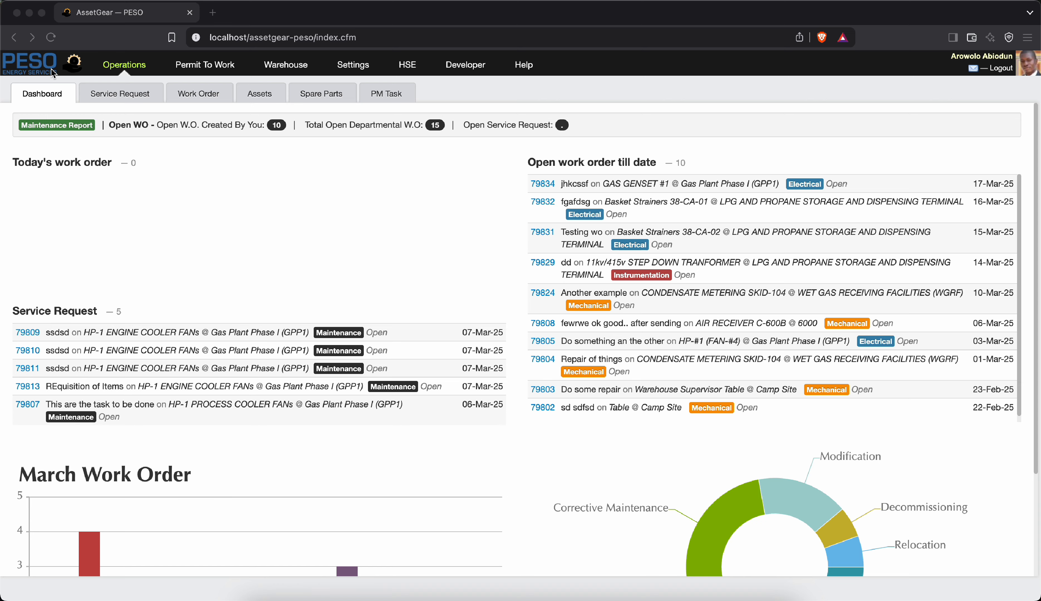
Examine the Operations dashboard, including today's work orders, the service requests and the open work orders till date.
{"action": "left_click", "coordinate": [100, 164]}
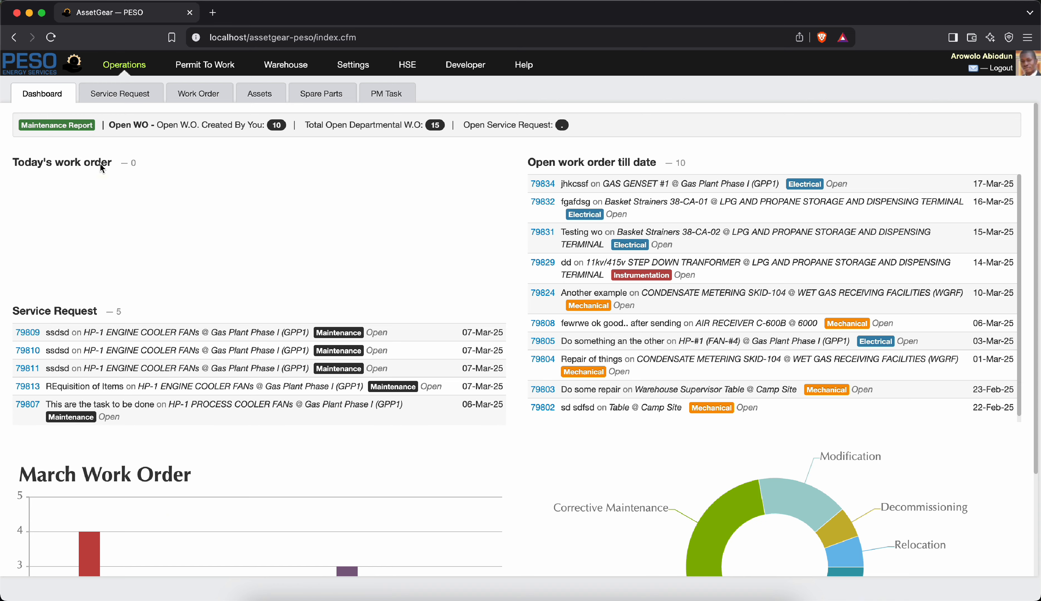
{"action": "scroll", "coordinate": [95, 79], "scroll_direction": "up", "scroll_amount": 3}
{"action": "scroll", "coordinate": [96, 80], "scroll_direction": "up", "scroll_amount": 3}
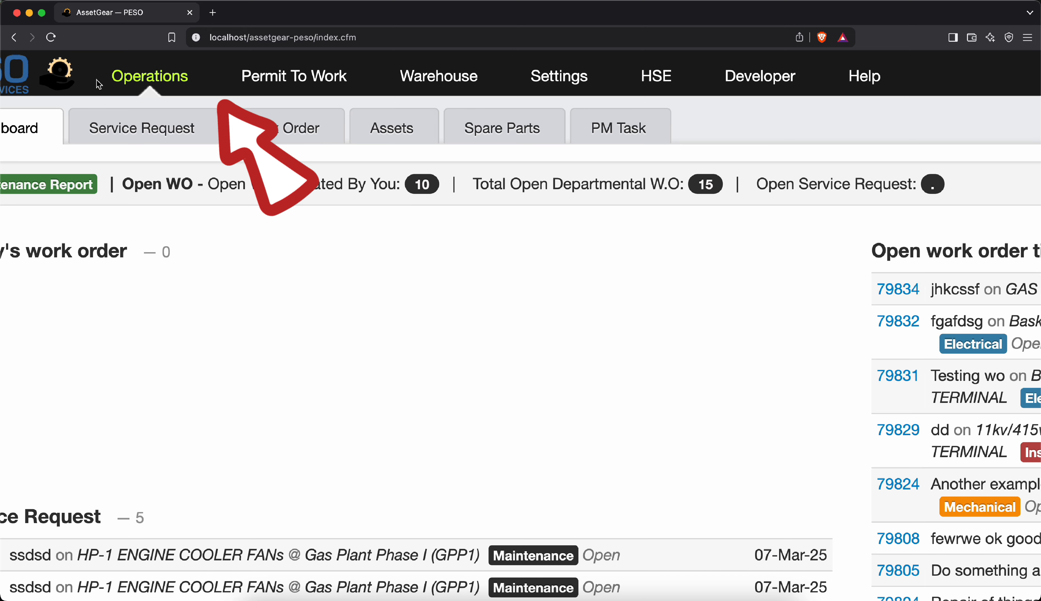
{"action": "scroll", "coordinate": [97, 81], "scroll_direction": "left", "scroll_amount": 2}
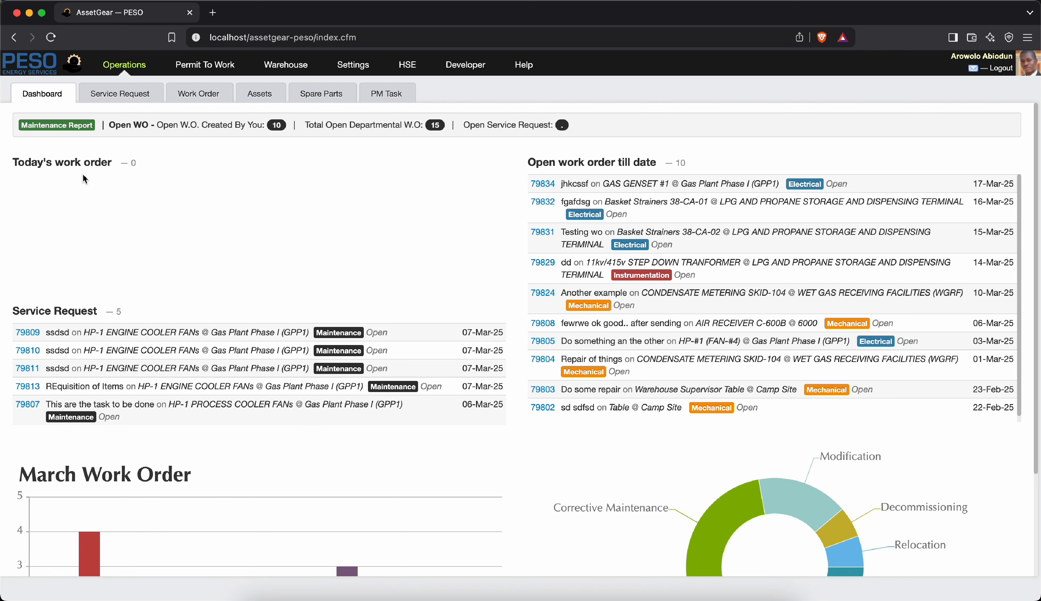
{"action": "scroll", "coordinate": [49, 167], "scroll_direction": "up", "scroll_amount": 5}
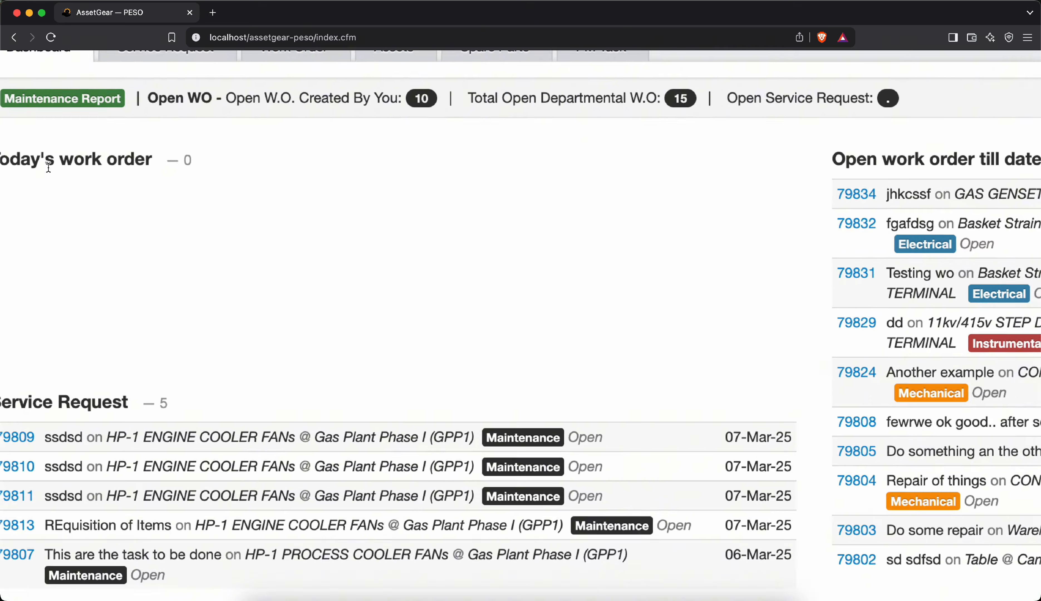
{"action": "scroll", "coordinate": [48, 168], "scroll_direction": "left", "scroll_amount": 1}
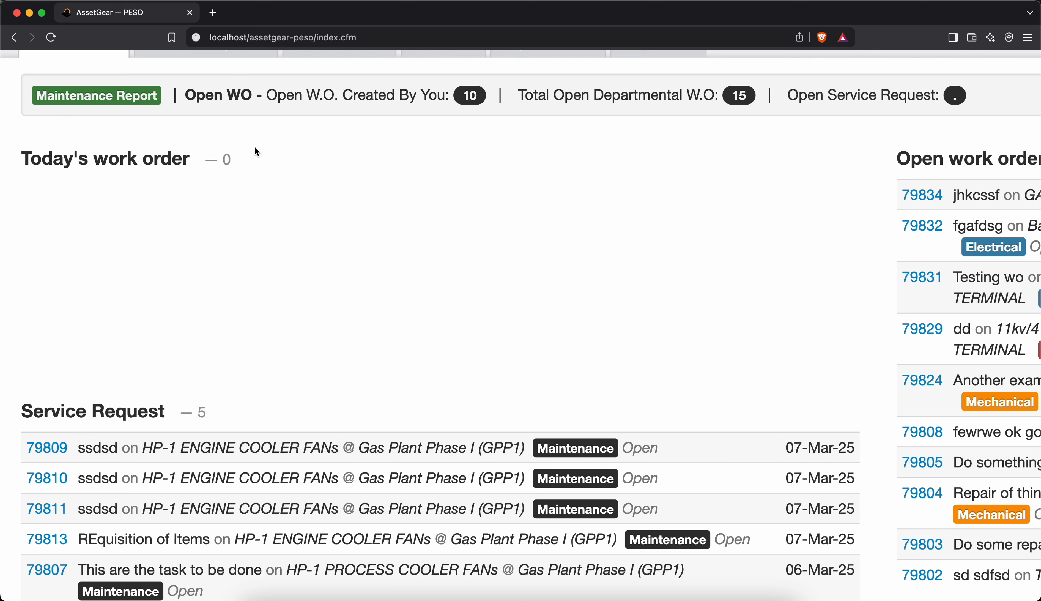
{"action": "scroll", "coordinate": [304, 220], "scroll_direction": "down", "scroll_amount": 5}
{"action": "scroll", "coordinate": [303, 220], "scroll_direction": "down", "scroll_amount": 2}
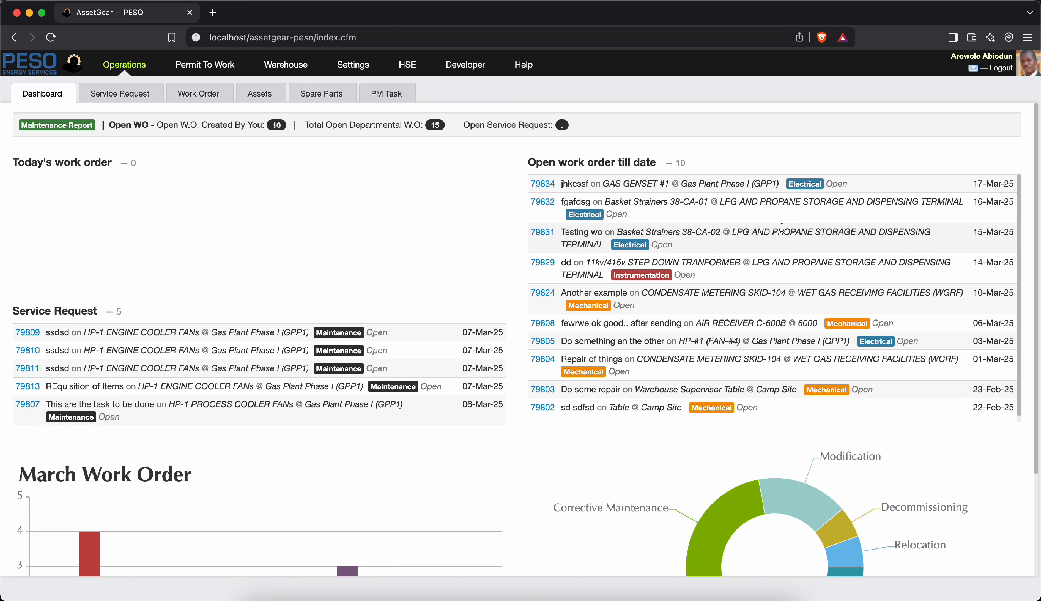
{"action": "scroll", "coordinate": [853, 228], "scroll_direction": "up", "scroll_amount": 3}
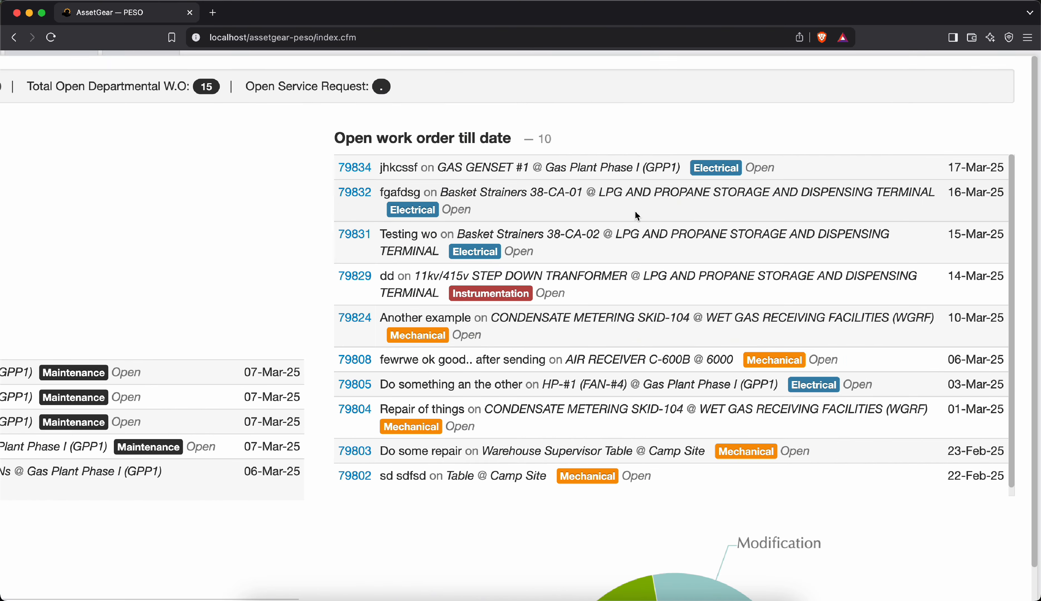
{"action": "scroll", "coordinate": [635, 212], "scroll_direction": "down", "scroll_amount": 3}
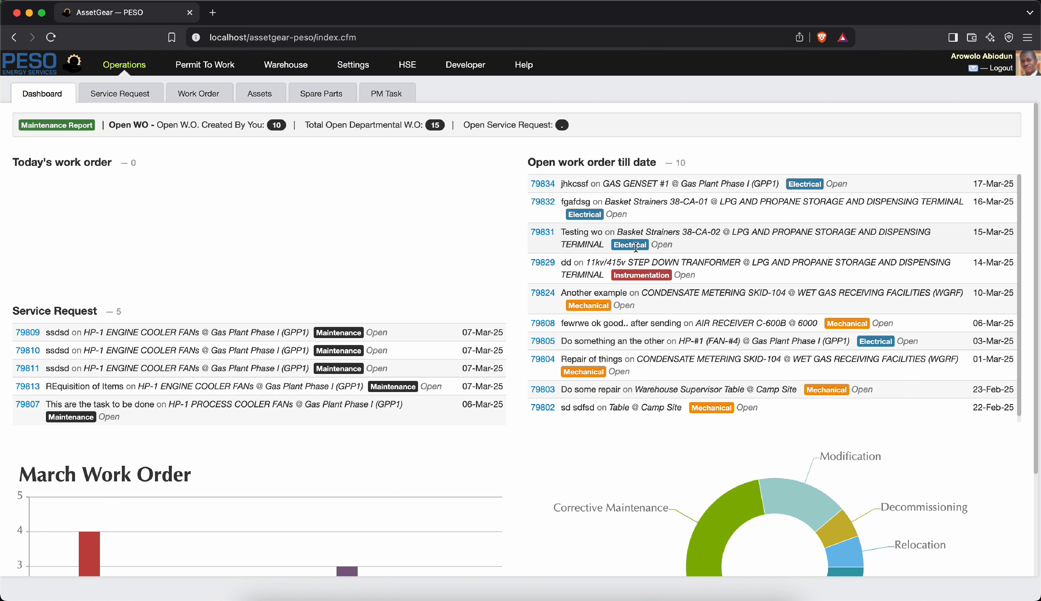
{"action": "scroll", "coordinate": [47, 263], "scroll_direction": "down", "scroll_amount": 5}
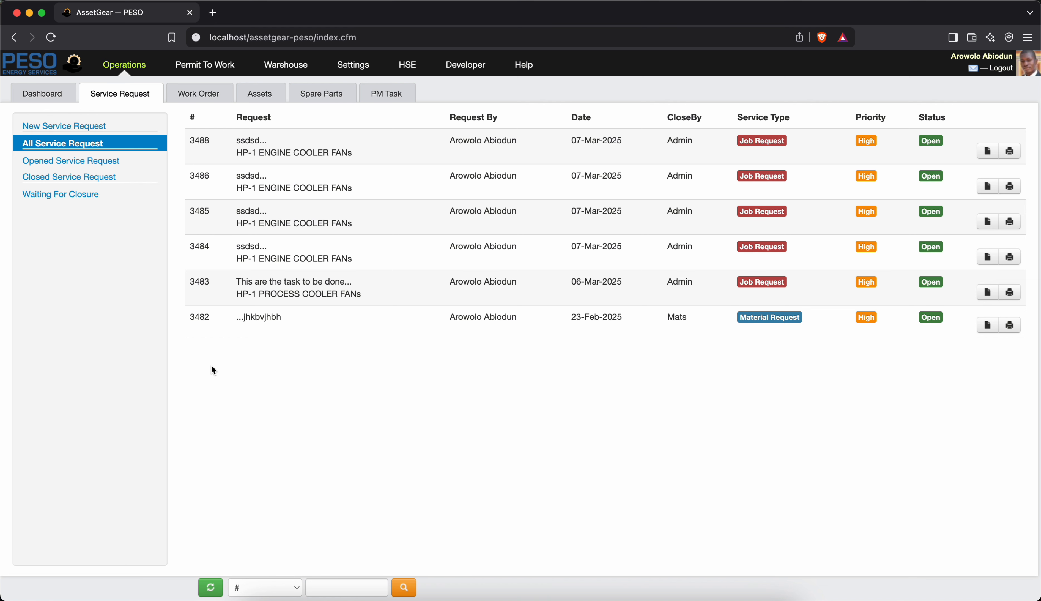
Start a new service request and set its type to Job Request.
{"action": "left_click", "coordinate": [47, 126]}
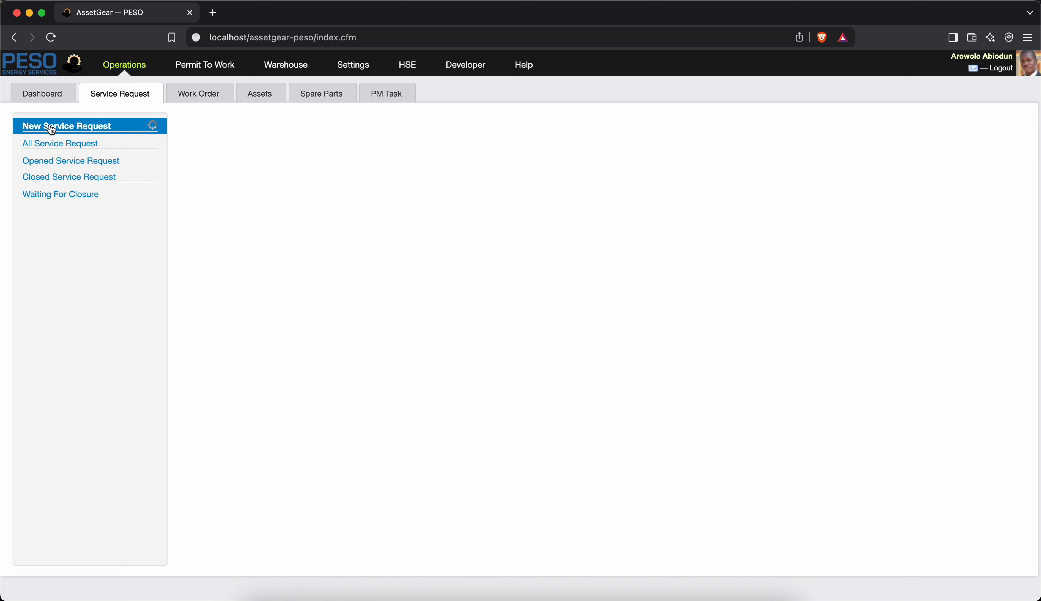
{"action": "left_click", "coordinate": [326, 131]}
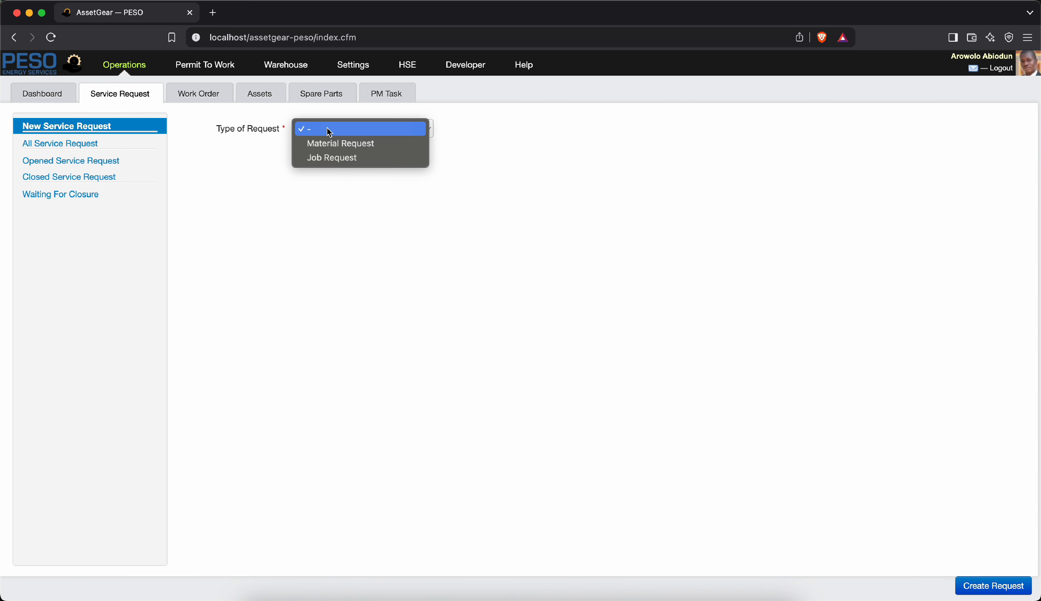
{"action": "left_click", "coordinate": [331, 158]}
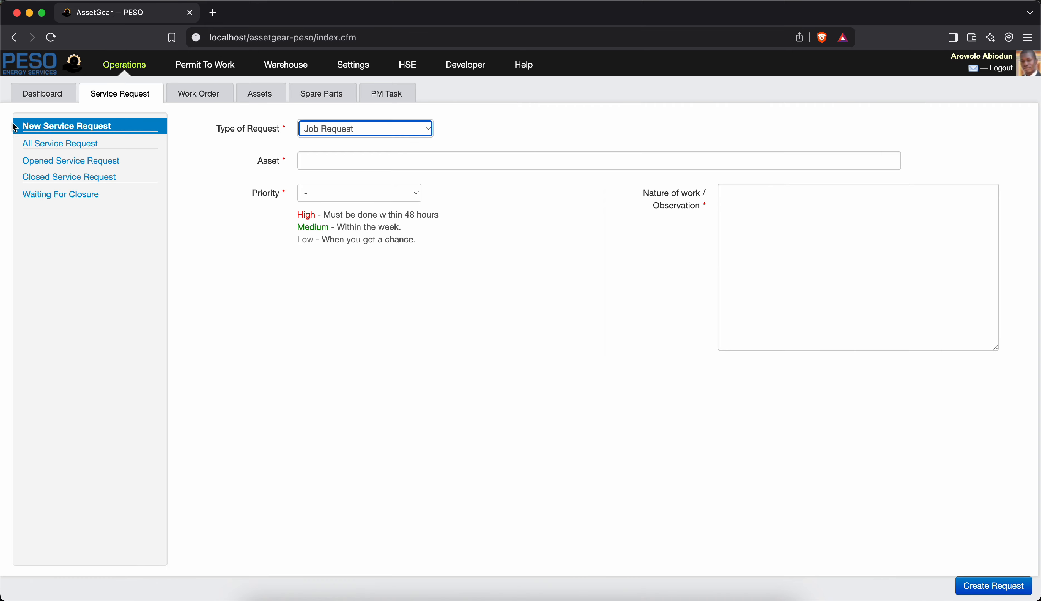
Search the assets for "slu" and choose EPF SLUG CATCHER-202 @ WET GAS RECEIVING FACILITIES (WGRF) as the request's asset.
{"action": "scroll", "coordinate": [15, 127], "scroll_direction": "up", "scroll_amount": 5}
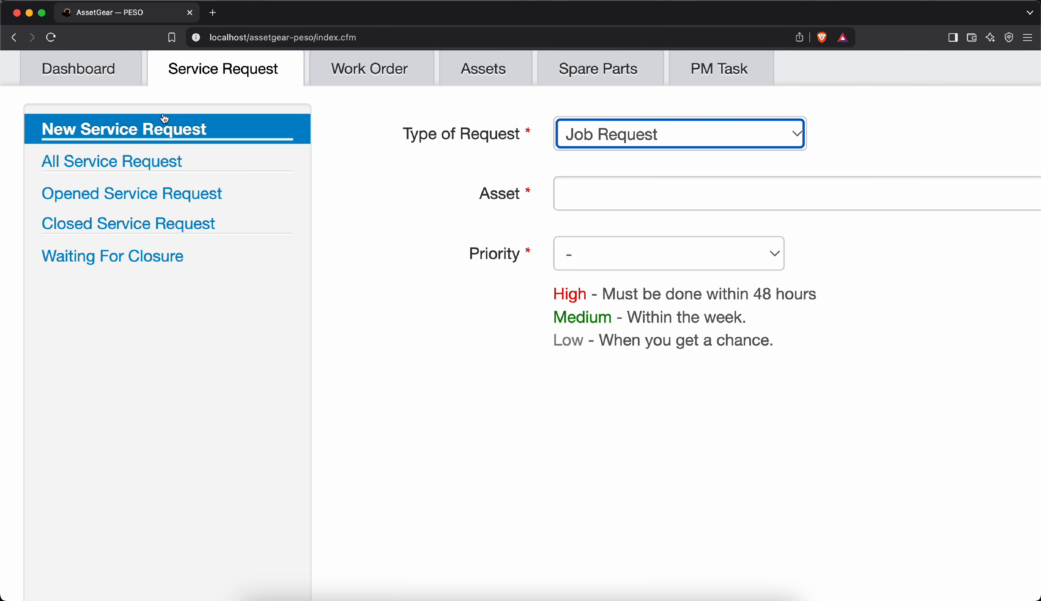
{"action": "scroll", "coordinate": [232, 153], "scroll_direction": "up", "scroll_amount": 2}
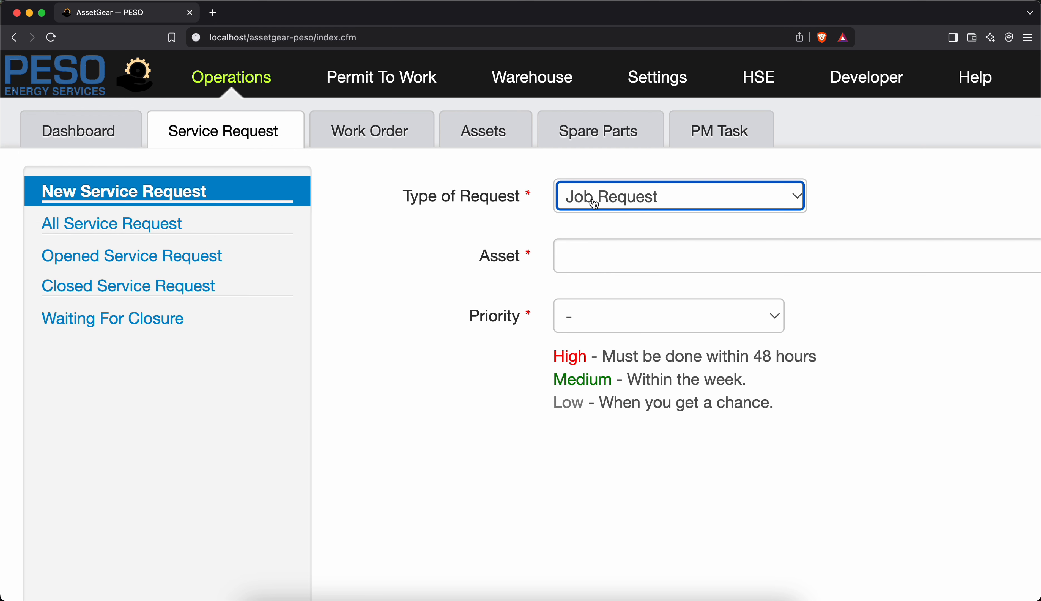
{"action": "scroll", "coordinate": [580, 208], "scroll_direction": "right", "scroll_amount": 3}
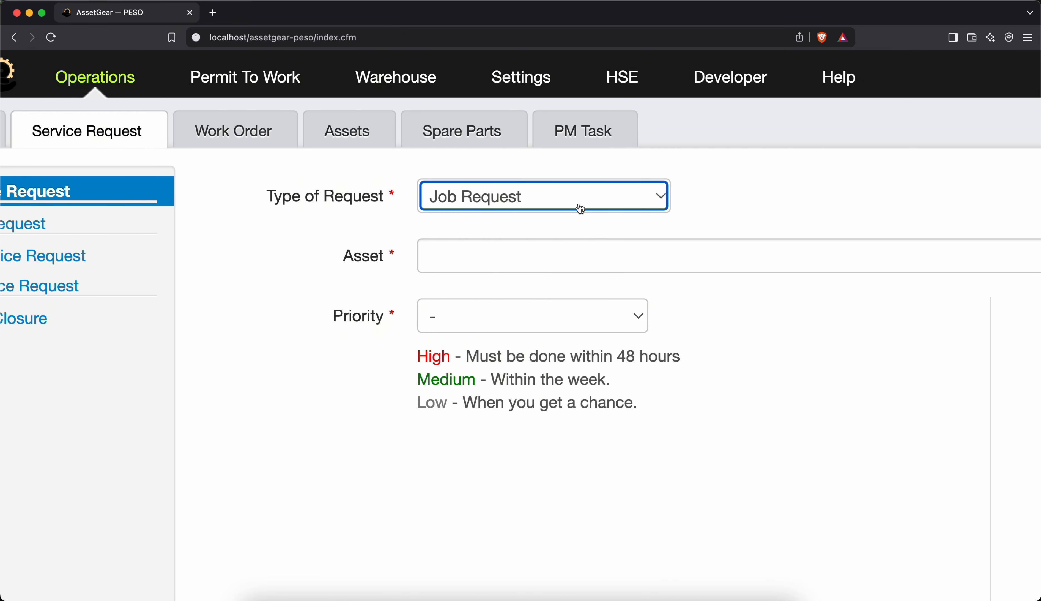
{"action": "scroll", "coordinate": [580, 209], "scroll_direction": "down", "scroll_amount": 2}
{"action": "scroll", "coordinate": [579, 209], "scroll_direction": "down", "scroll_amount": 3}
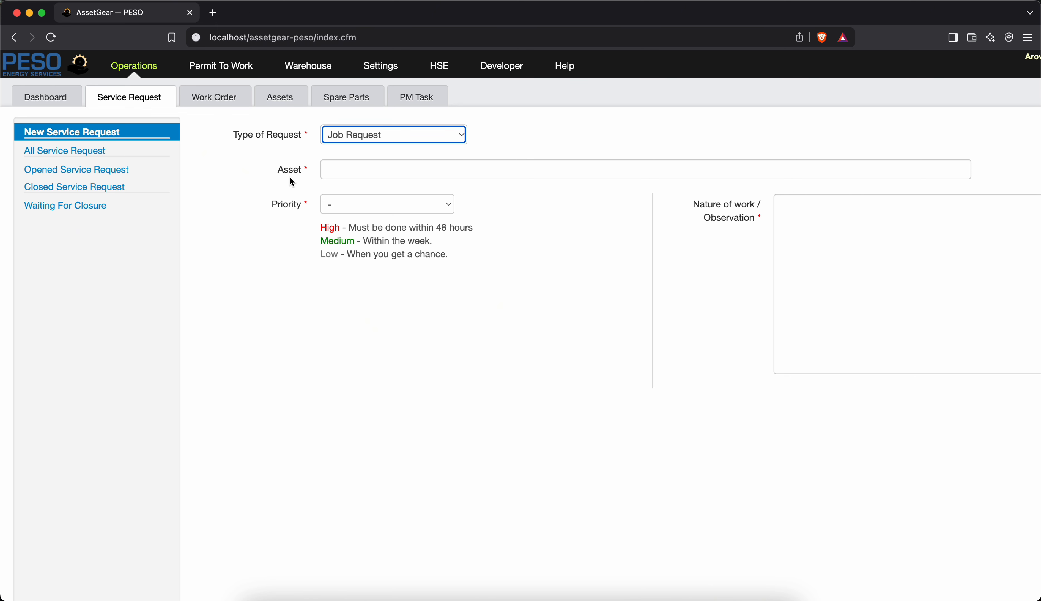
{"action": "left_click", "coordinate": [351, 167]}
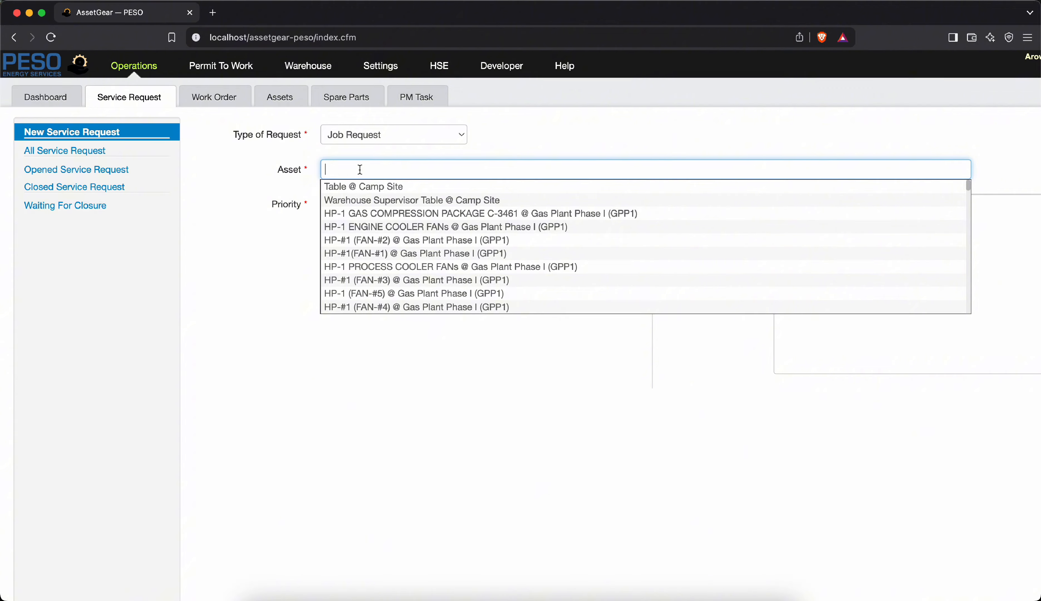
{"action": "scroll", "coordinate": [459, 216], "scroll_direction": "down", "scroll_amount": 5}
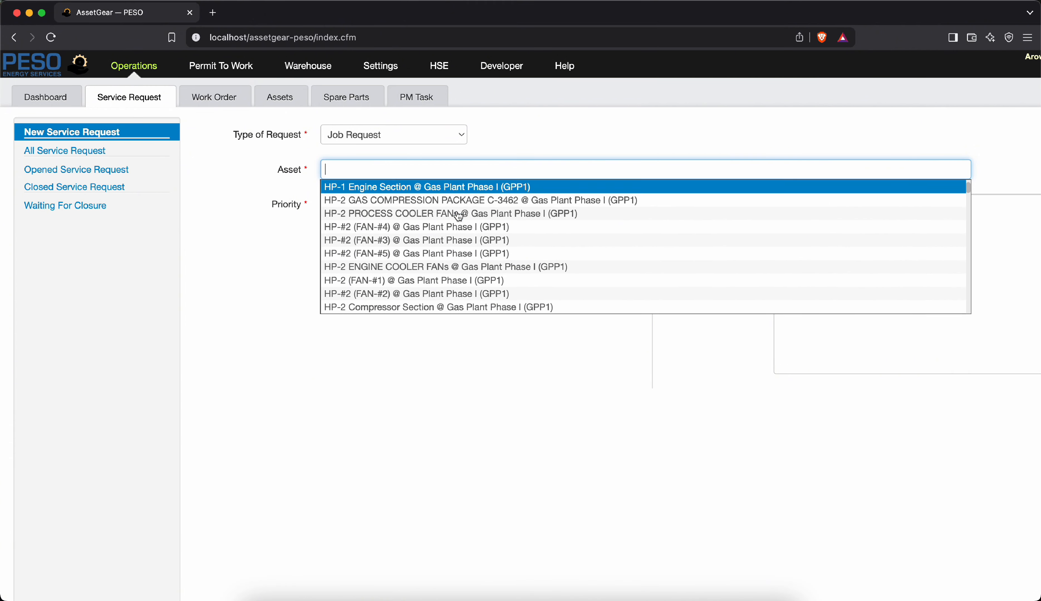
{"action": "scroll", "coordinate": [458, 216], "scroll_direction": "down", "scroll_amount": 10}
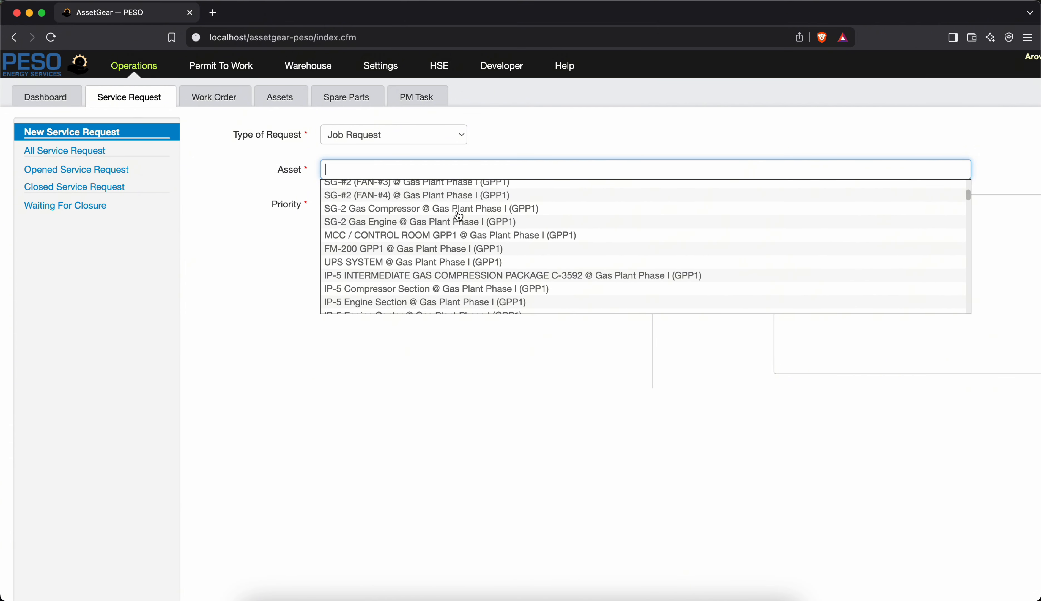
{"action": "scroll", "coordinate": [459, 216], "scroll_direction": "down", "scroll_amount": 3}
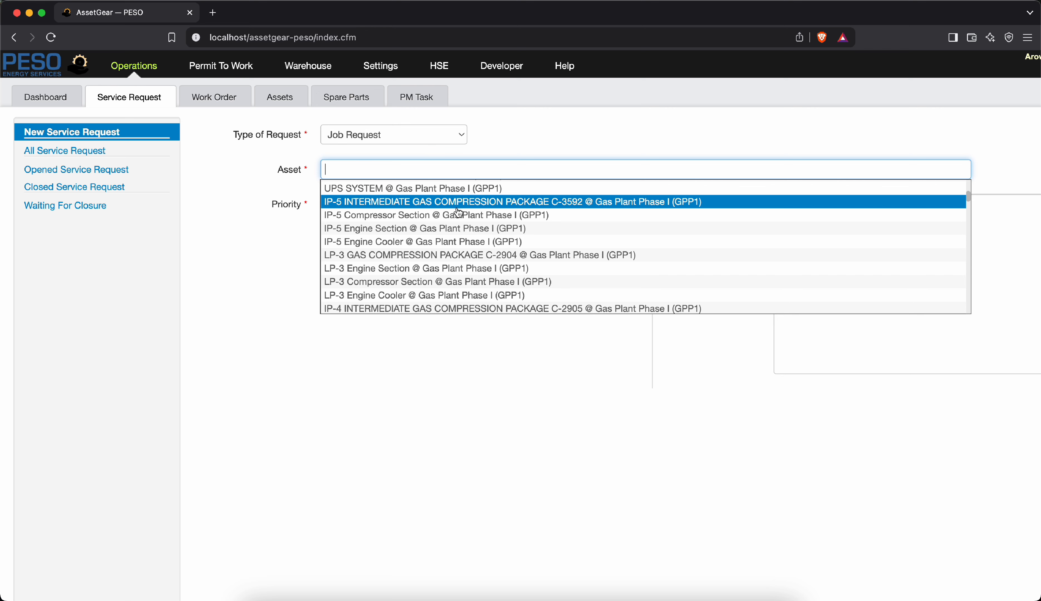
{"action": "type", "text": "slu"}
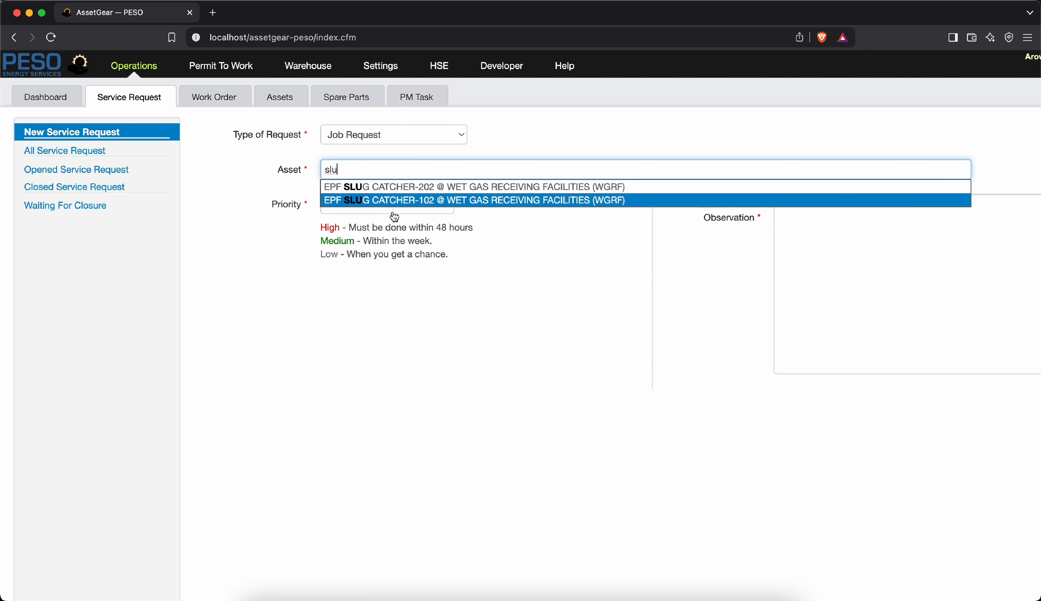
{"action": "left_click", "coordinate": [364, 187]}
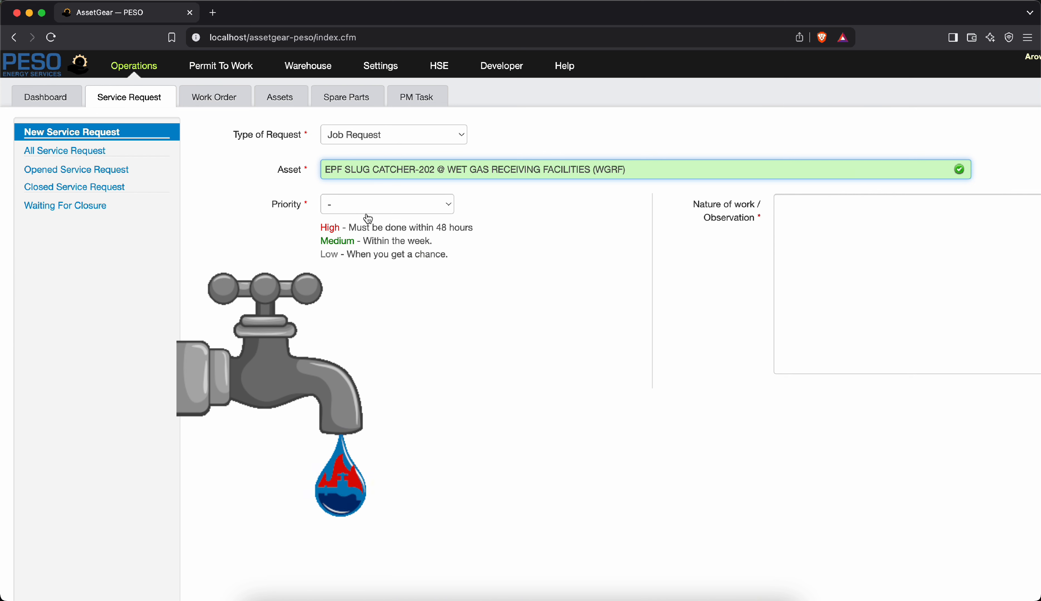
Set the request's priority to High and place the cursor in the Nature of work / Observation field.
{"action": "left_click", "coordinate": [356, 205]}
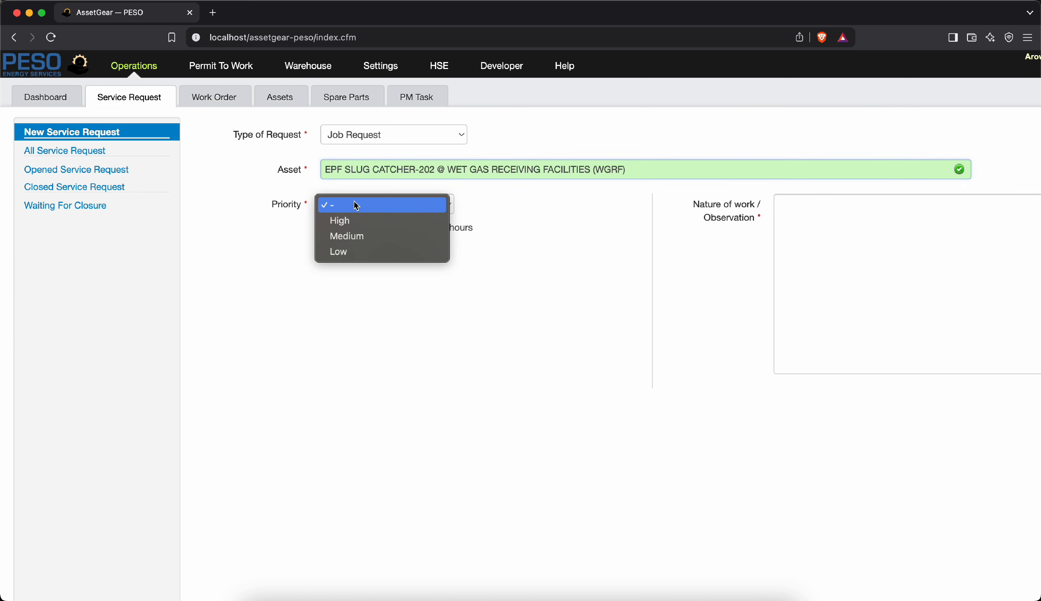
{"action": "left_click", "coordinate": [360, 226]}
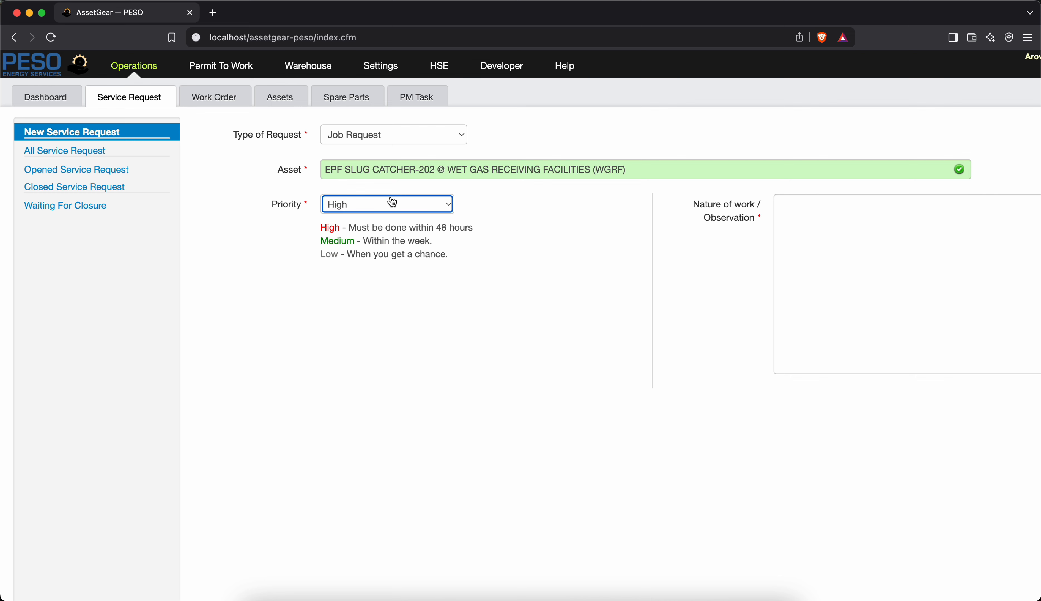
{"action": "scroll", "coordinate": [824, 210], "scroll_direction": "up", "scroll_amount": 5}
{"action": "scroll", "coordinate": [825, 210], "scroll_direction": "right", "scroll_amount": 6}
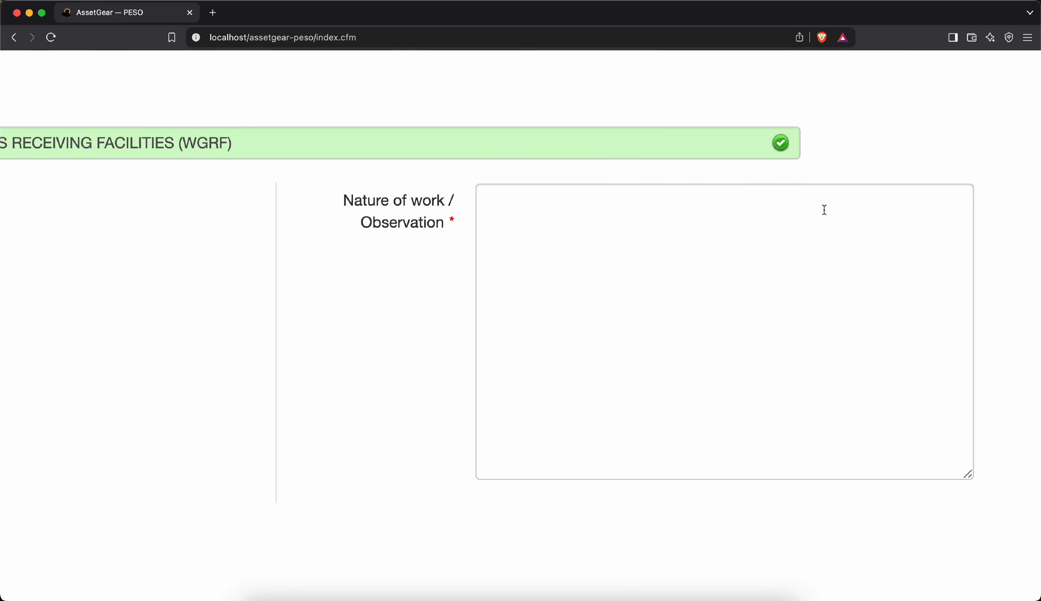
{"action": "left_click", "coordinate": [649, 219]}
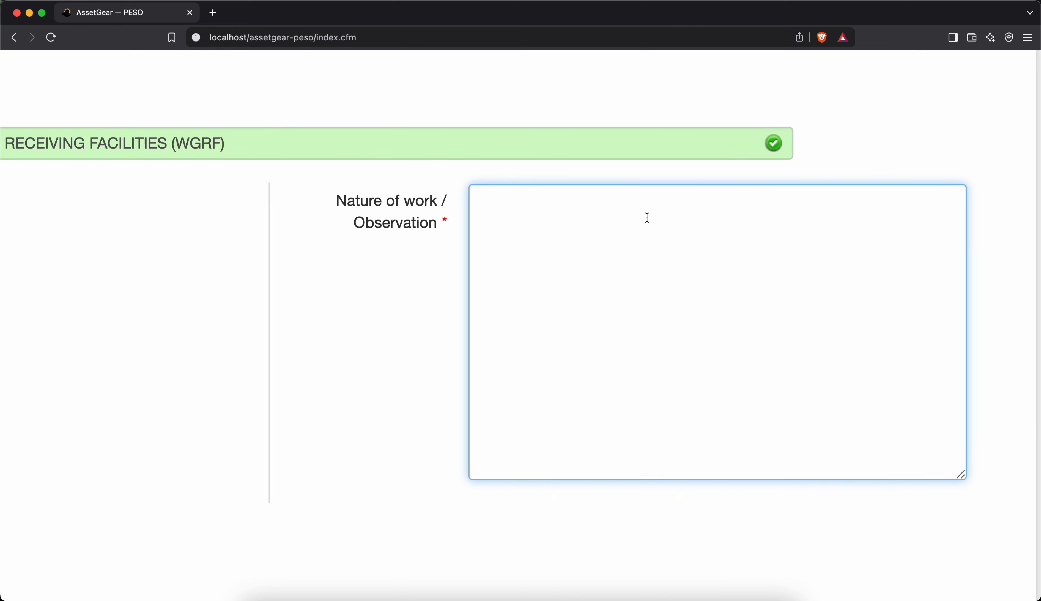
{"action": "scroll", "coordinate": [649, 219], "scroll_direction": "down", "scroll_amount": 5}
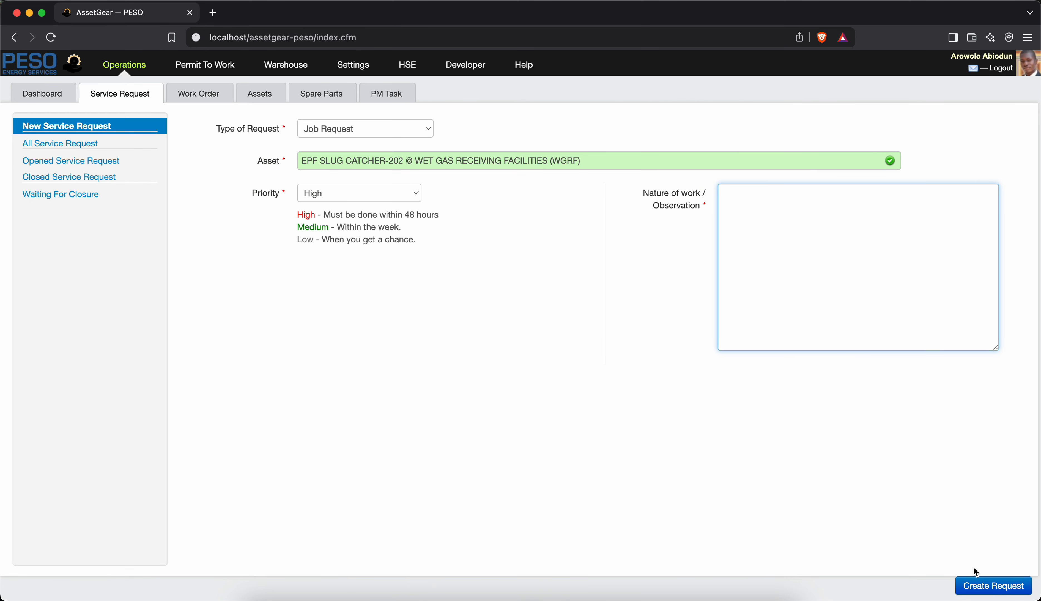
{"action": "scroll", "coordinate": [979, 569], "scroll_direction": "up", "scroll_amount": 5}
{"action": "scroll", "coordinate": [979, 569], "scroll_direction": "down", "scroll_amount": 3}
{"action": "scroll", "coordinate": [979, 569], "scroll_direction": "right", "scroll_amount": 3}
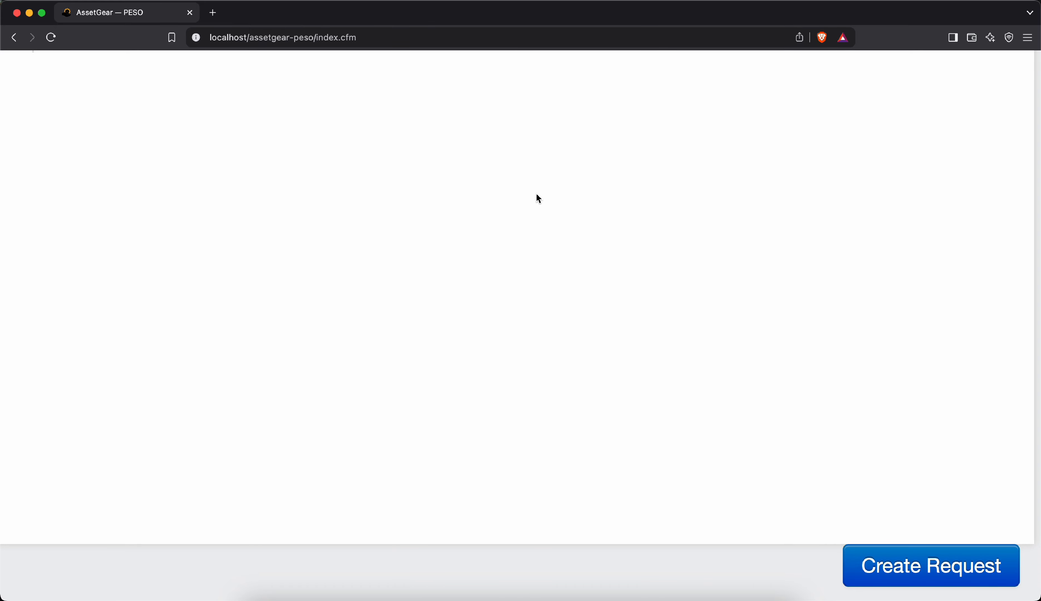
{"action": "scroll", "coordinate": [538, 199], "scroll_direction": "down", "scroll_amount": 5}
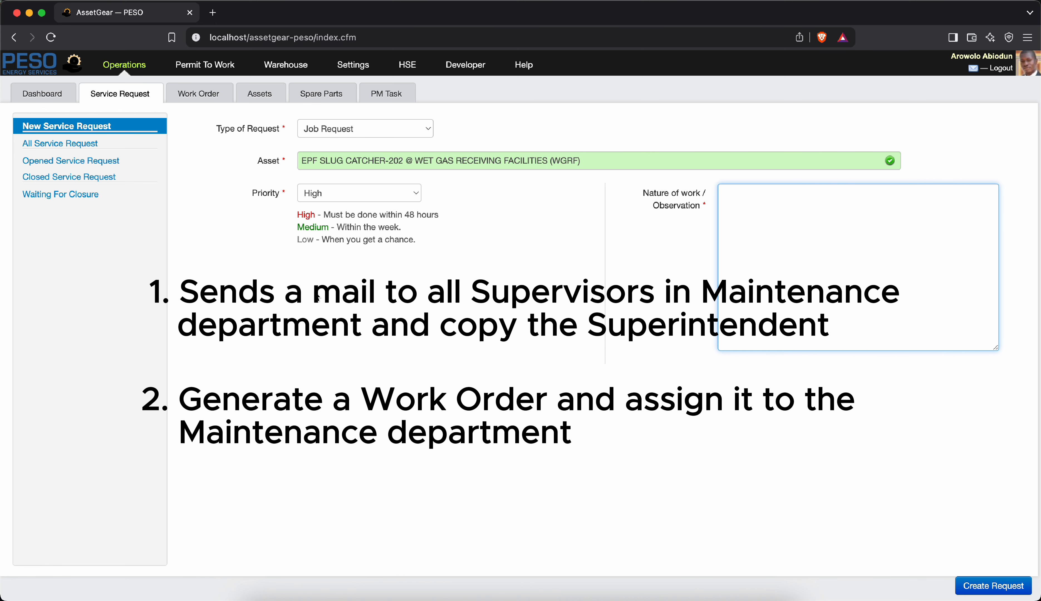
View the details of the first request in the list of all service requests and place the cursor in its comment field.
{"action": "left_click", "coordinate": [69, 145]}
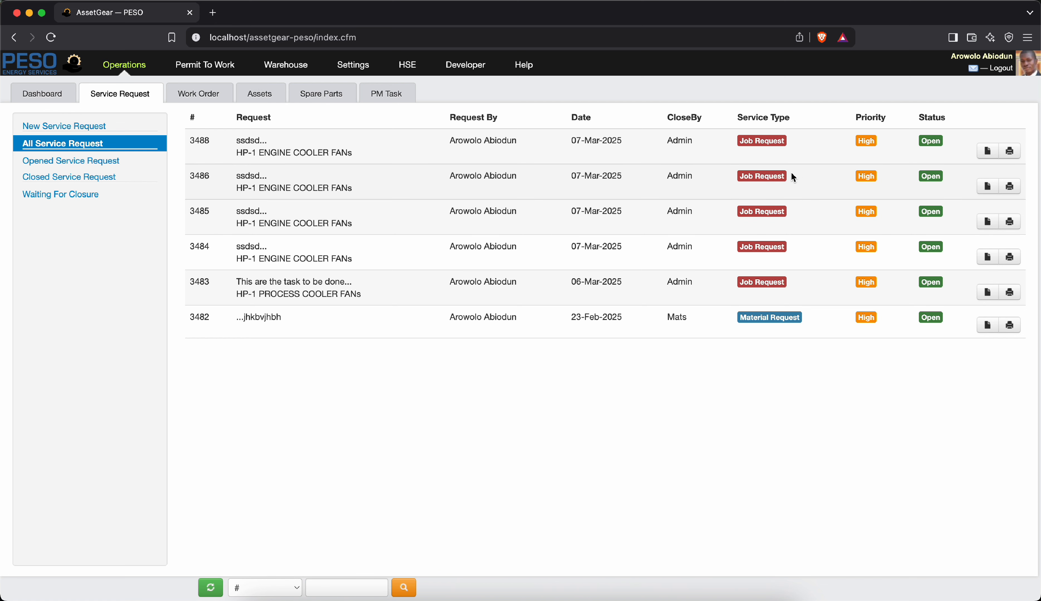
{"action": "left_click", "coordinate": [987, 153]}
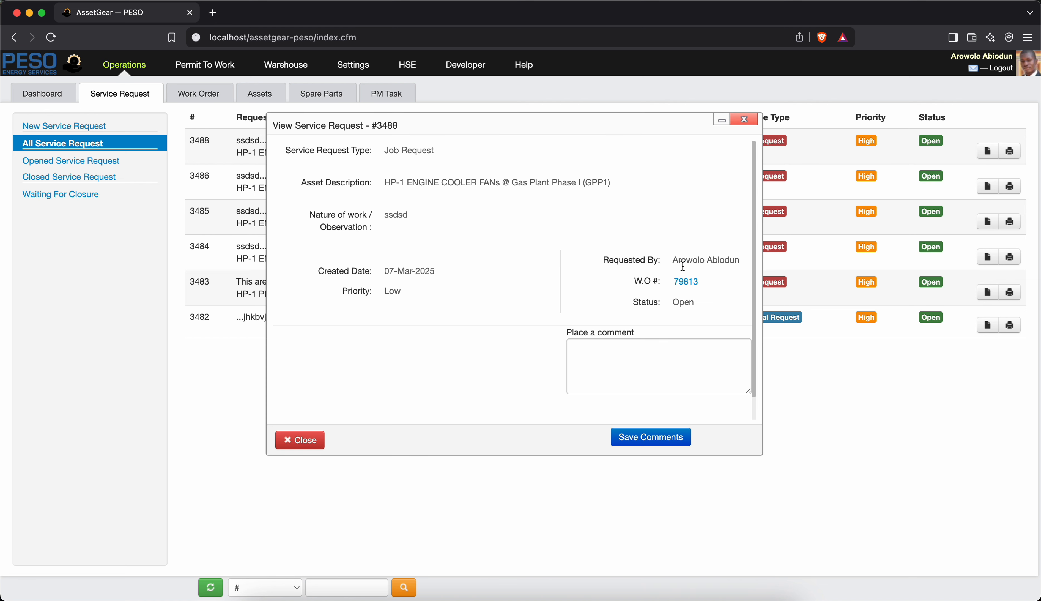
{"action": "left_click", "coordinate": [646, 351]}
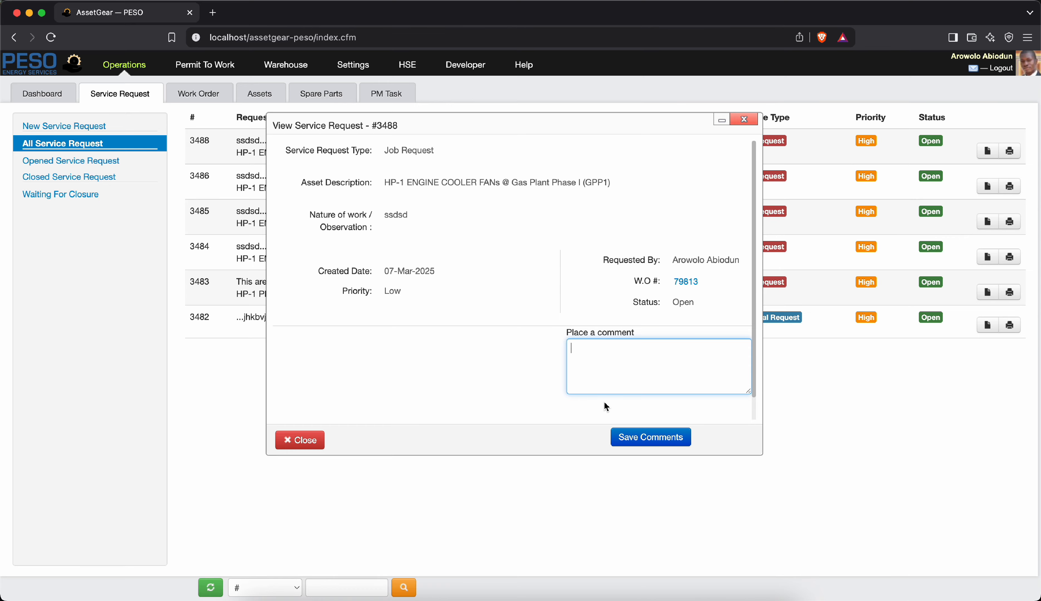
{"action": "scroll", "coordinate": [607, 393], "scroll_direction": "up", "scroll_amount": 5}
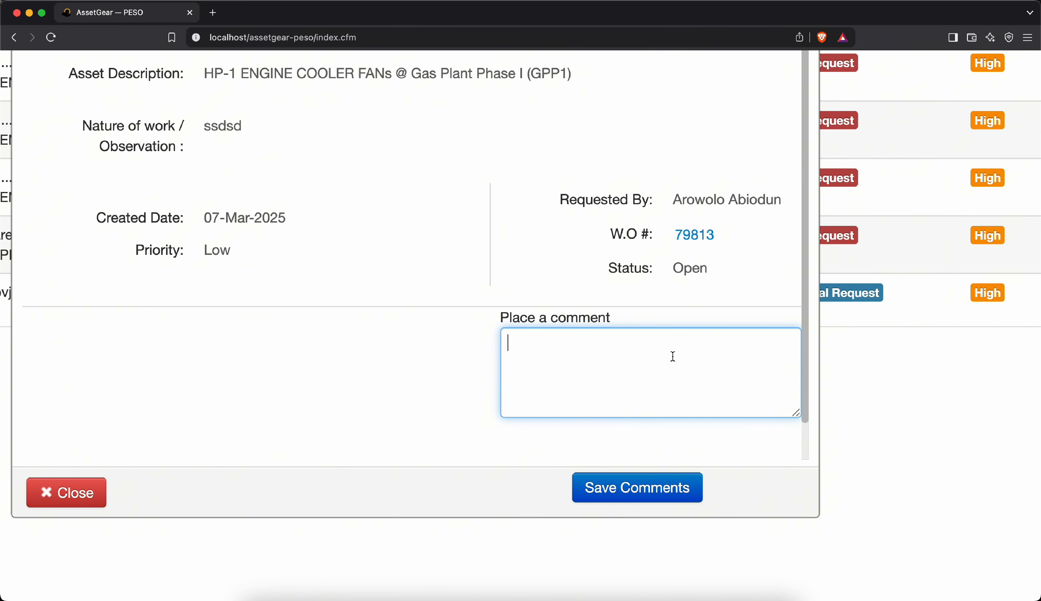
Review the open service request's details, including its linked work order and status, and close the request window.
{"action": "scroll", "coordinate": [475, 347], "scroll_direction": "down", "scroll_amount": 5}
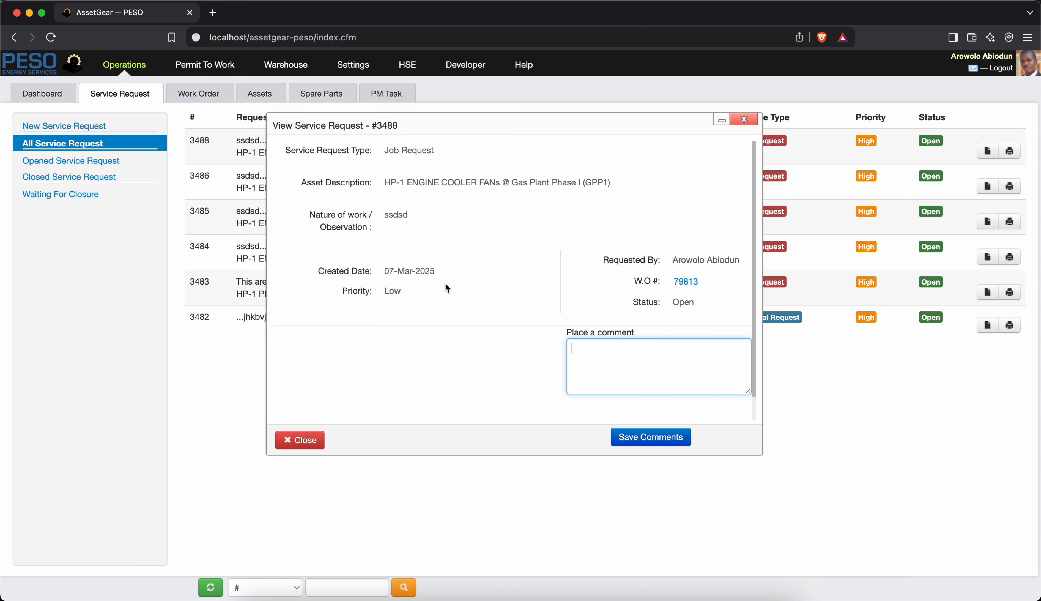
{"action": "scroll", "coordinate": [694, 283], "scroll_direction": "up", "scroll_amount": 5}
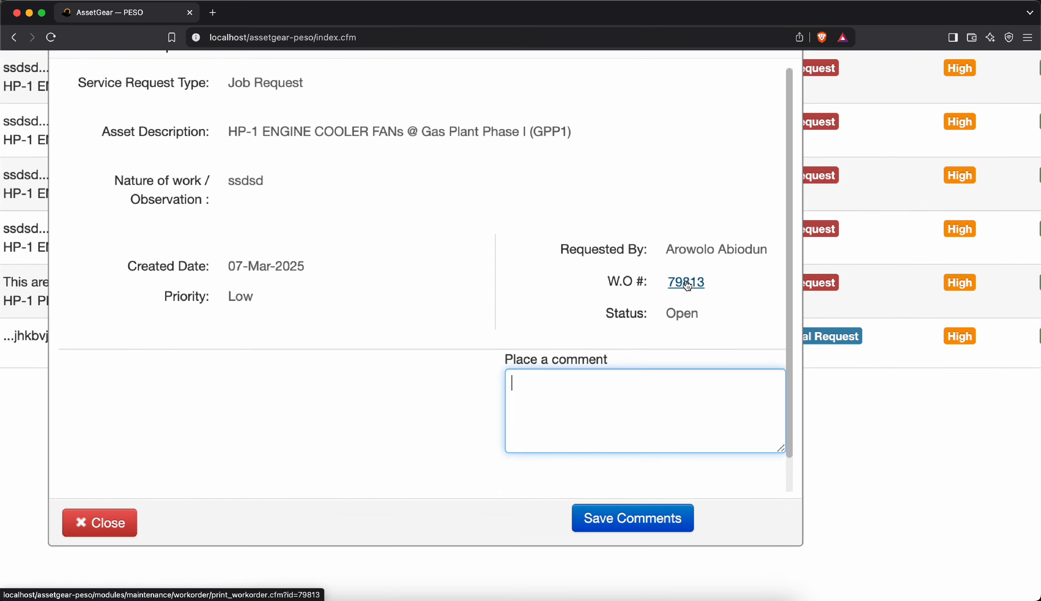
{"action": "scroll", "coordinate": [701, 284], "scroll_direction": "right", "scroll_amount": 5}
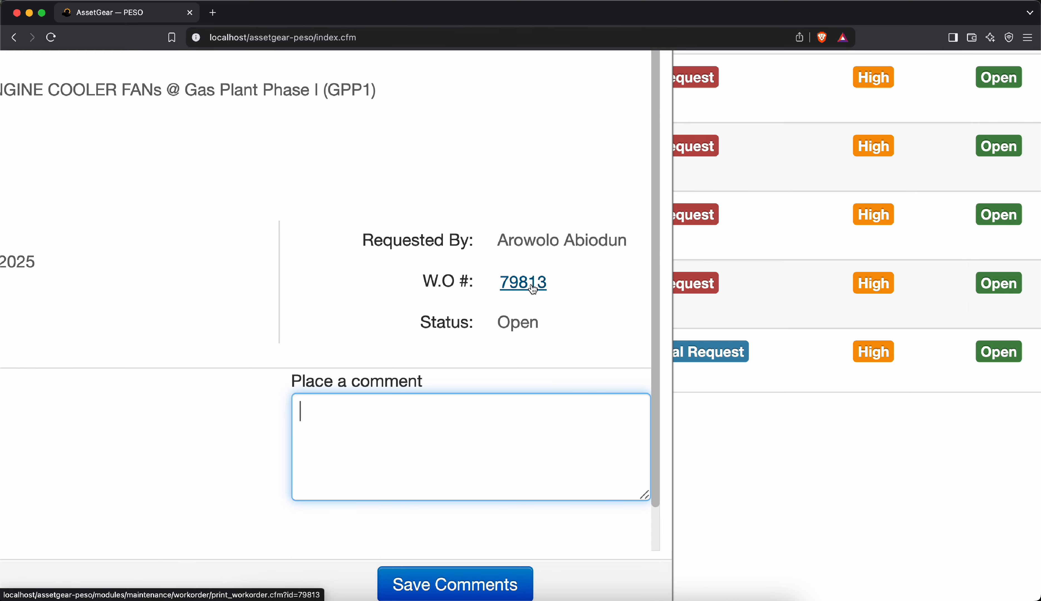
{"action": "scroll", "coordinate": [531, 295], "scroll_direction": "down", "scroll_amount": 5}
{"action": "scroll", "coordinate": [532, 290], "scroll_direction": "down", "scroll_amount": 3}
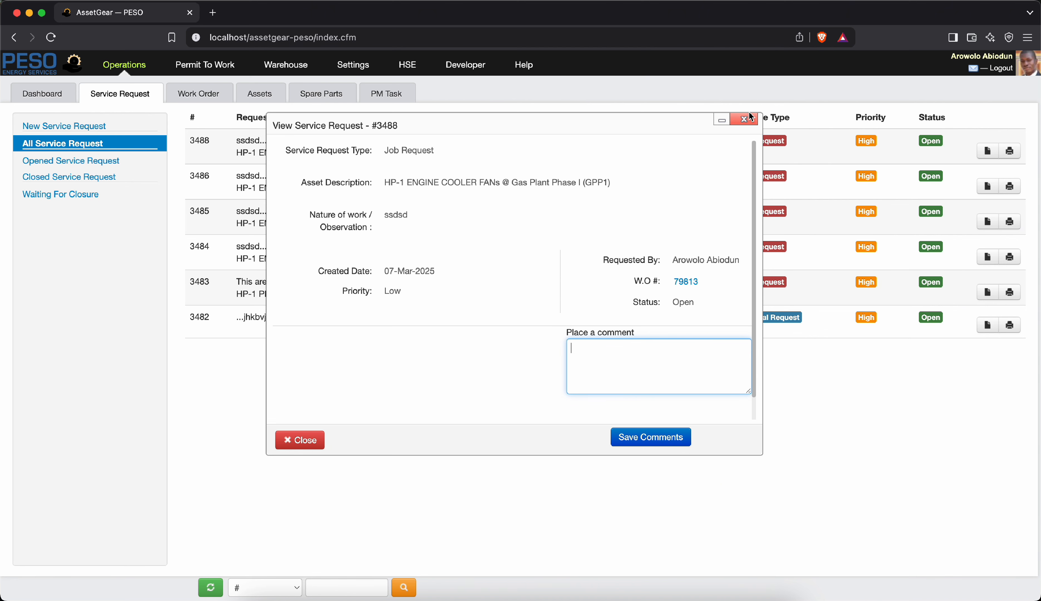
{"action": "left_click", "coordinate": [744, 120]}
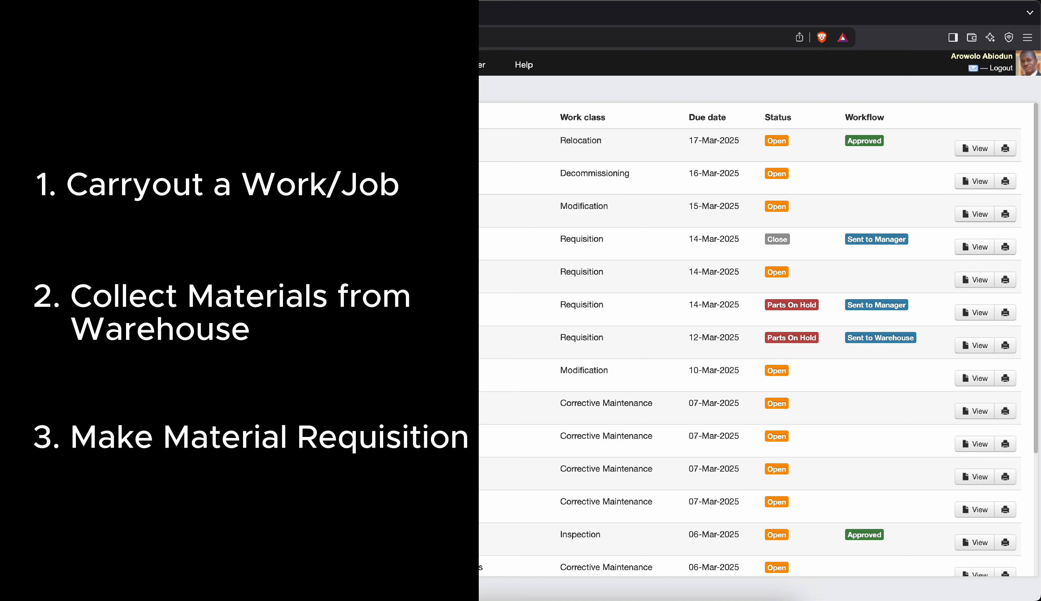
Start a new work order and show its Open Section form.
{"action": "left_click", "coordinate": [117, 127]}
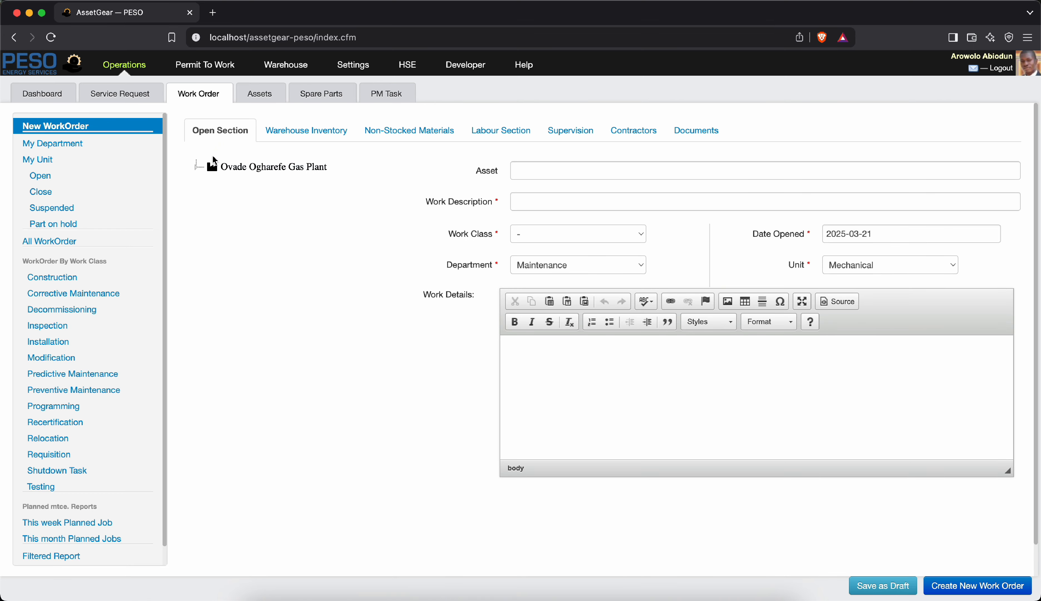
{"action": "scroll", "coordinate": [201, 148], "scroll_direction": "up", "scroll_amount": 5}
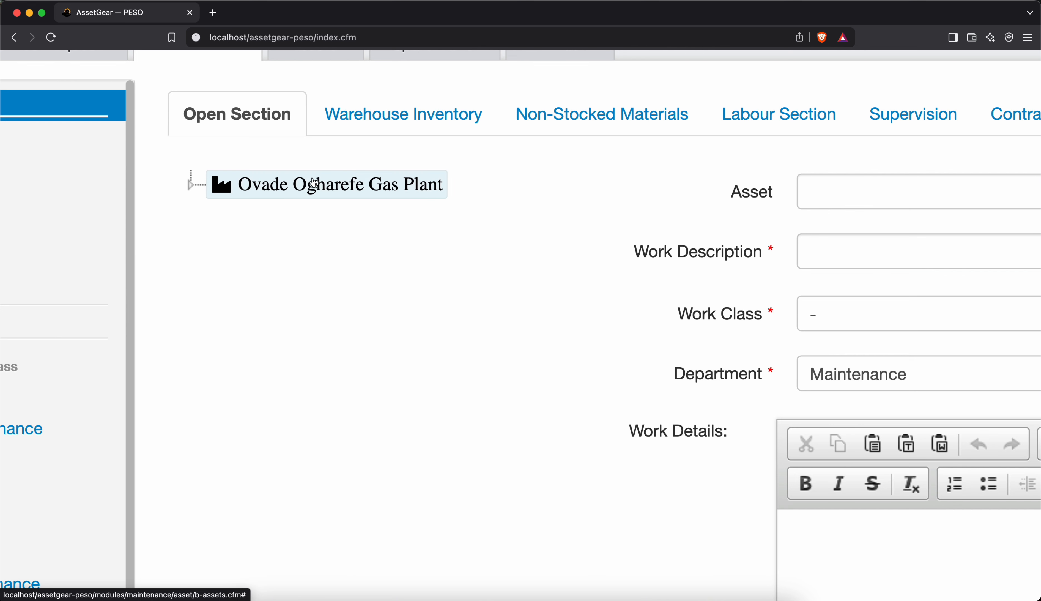
{"action": "key", "text": "super+0"}
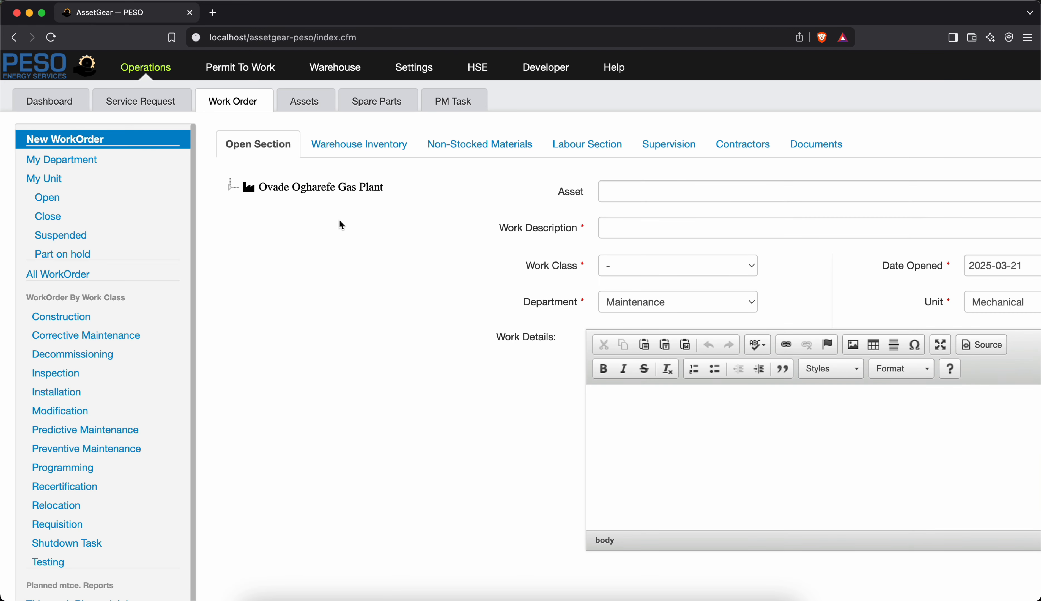
{"action": "key", "text": "super+minus"}
{"action": "key", "text": "super+minus"}
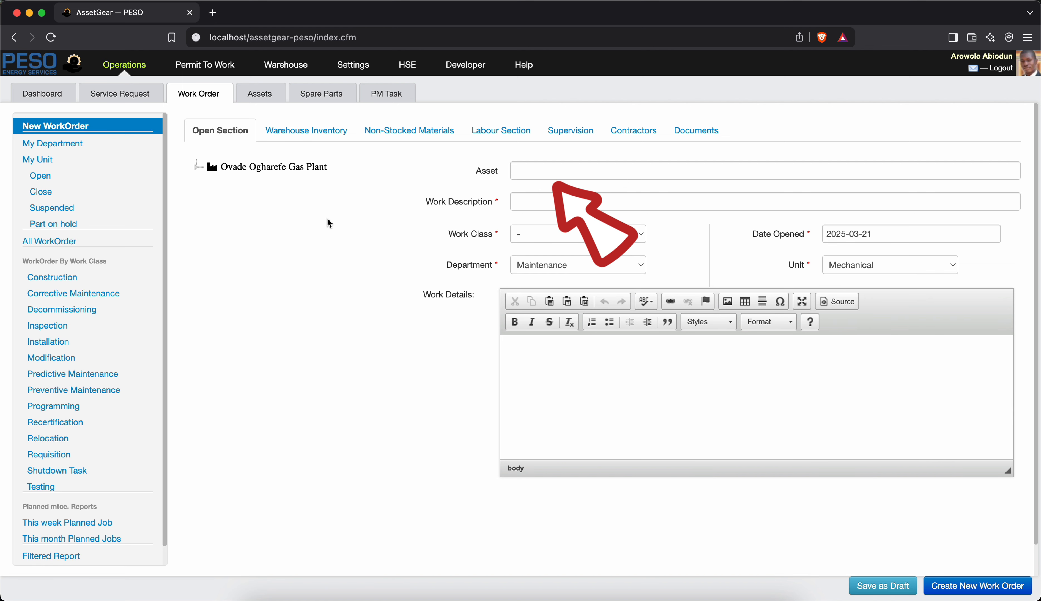
Expand Ovade Ogharefe Gas Plant in the asset tree and open its Gas Plant Phase I (GPP1) location.
{"action": "left_click", "coordinate": [197, 174]}
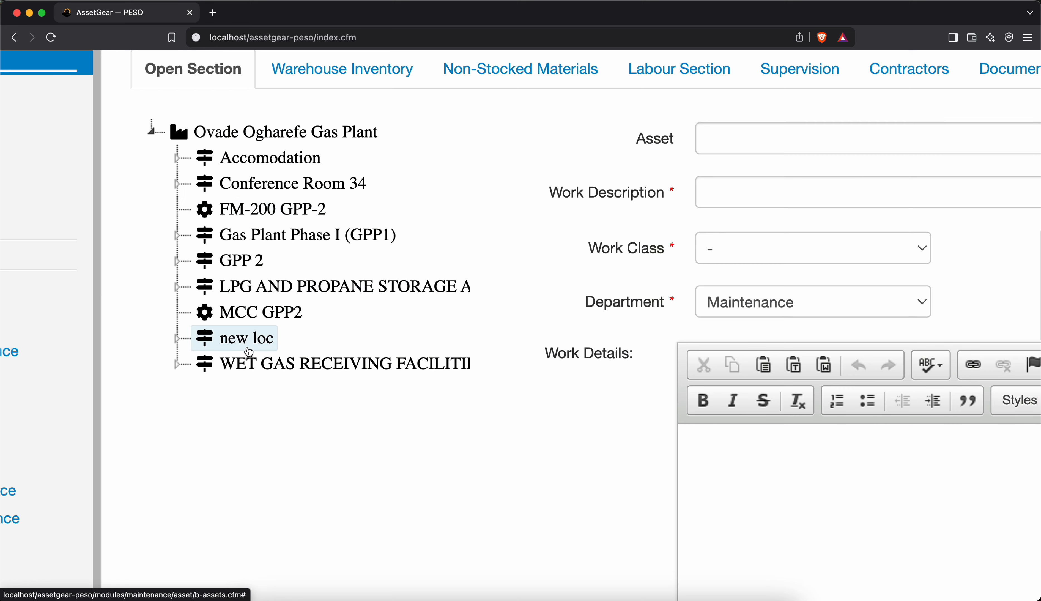
{"action": "scroll", "coordinate": [227, 182], "scroll_direction": "down", "scroll_amount": 2}
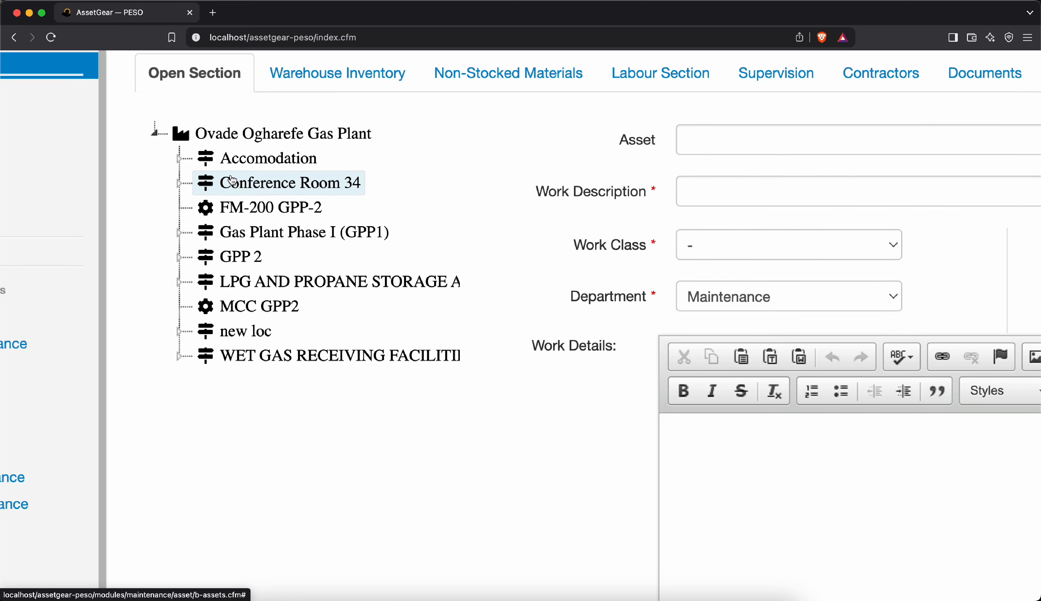
{"action": "scroll", "coordinate": [220, 186], "scroll_direction": "down", "scroll_amount": 3}
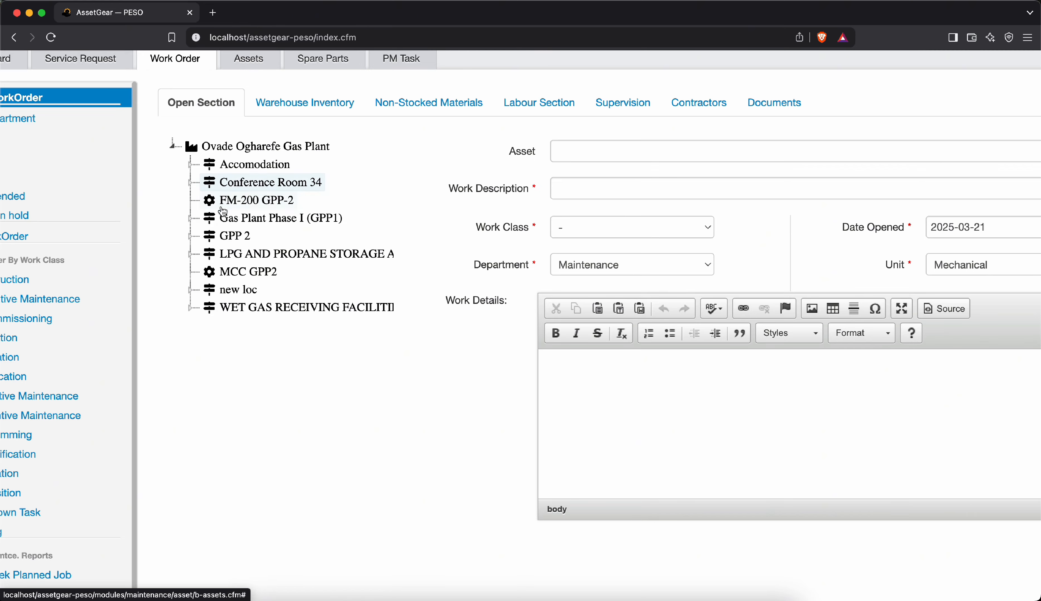
{"action": "left_click", "coordinate": [212, 228]}
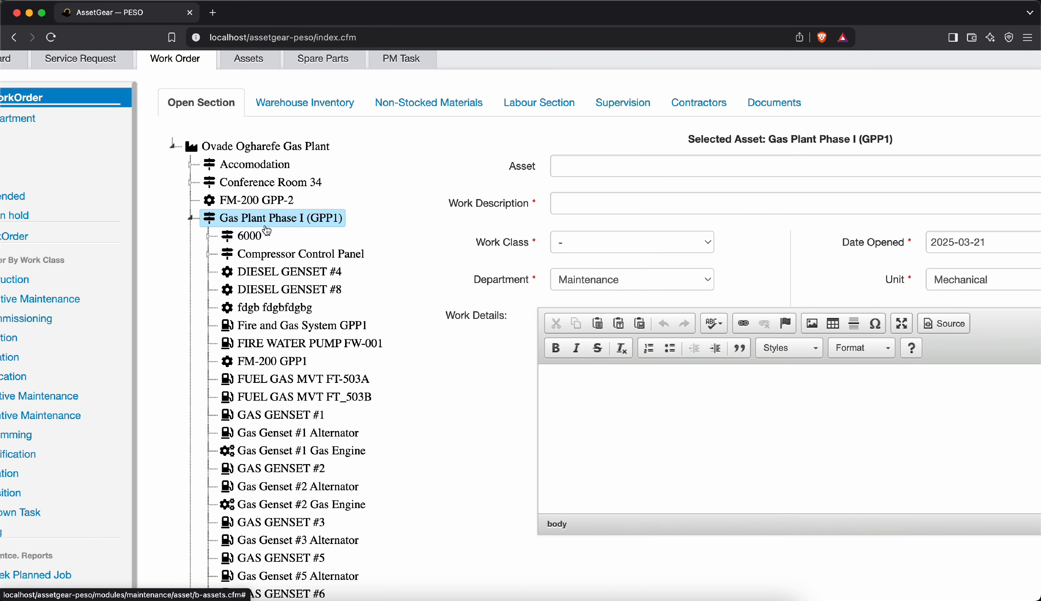
Select DIESEL GENSET #4 under Gas Plant Phase I (GPP1) as the work order's asset and collapse the asset tree.
{"action": "scroll", "coordinate": [308, 225], "scroll_direction": "down", "scroll_amount": 5}
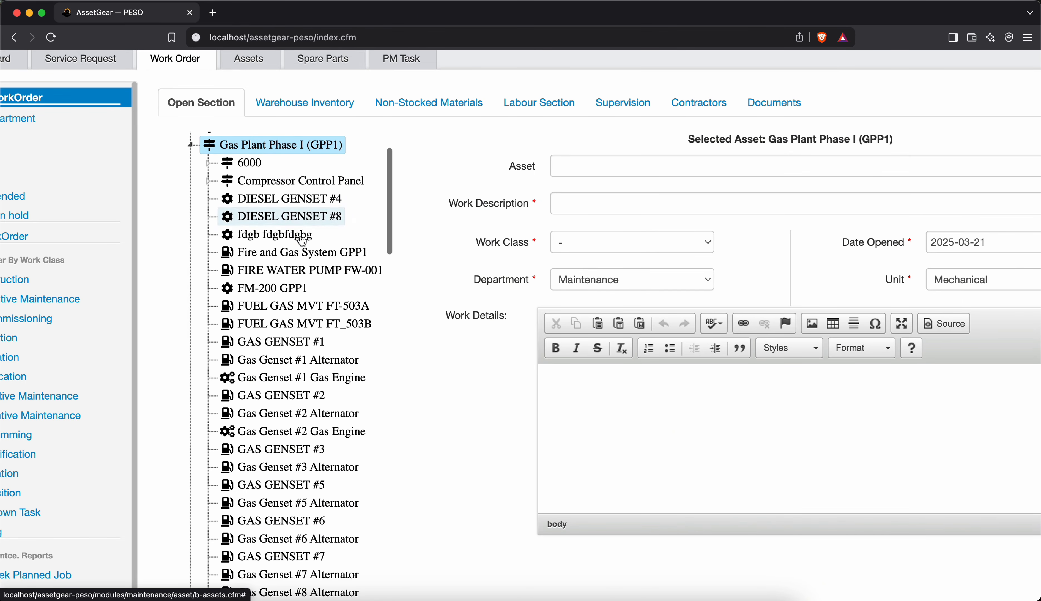
{"action": "scroll", "coordinate": [295, 251], "scroll_direction": "down", "scroll_amount": 2}
{"action": "scroll", "coordinate": [295, 251], "scroll_direction": "up", "scroll_amount": 5}
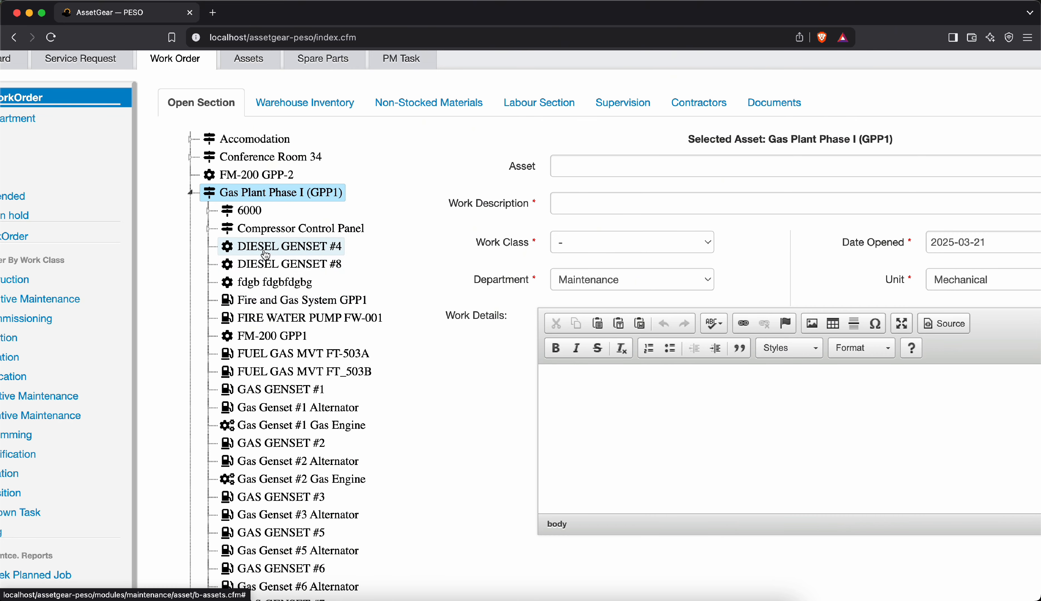
{"action": "left_click", "coordinate": [265, 251]}
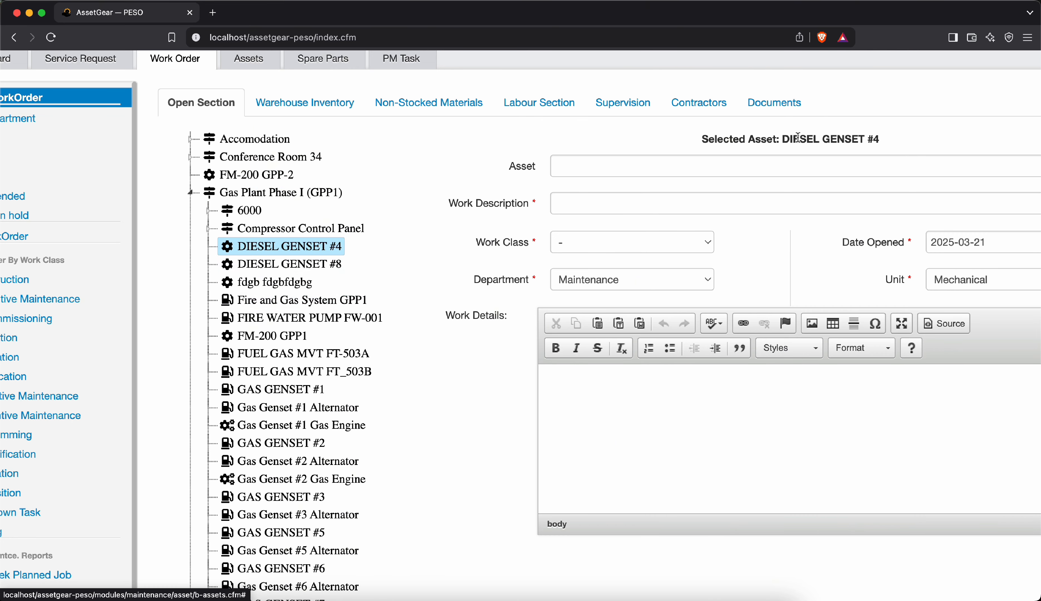
{"action": "scroll", "coordinate": [798, 138], "scroll_direction": "up", "scroll_amount": 3}
{"action": "scroll", "coordinate": [798, 137], "scroll_direction": "right", "scroll_amount": 6}
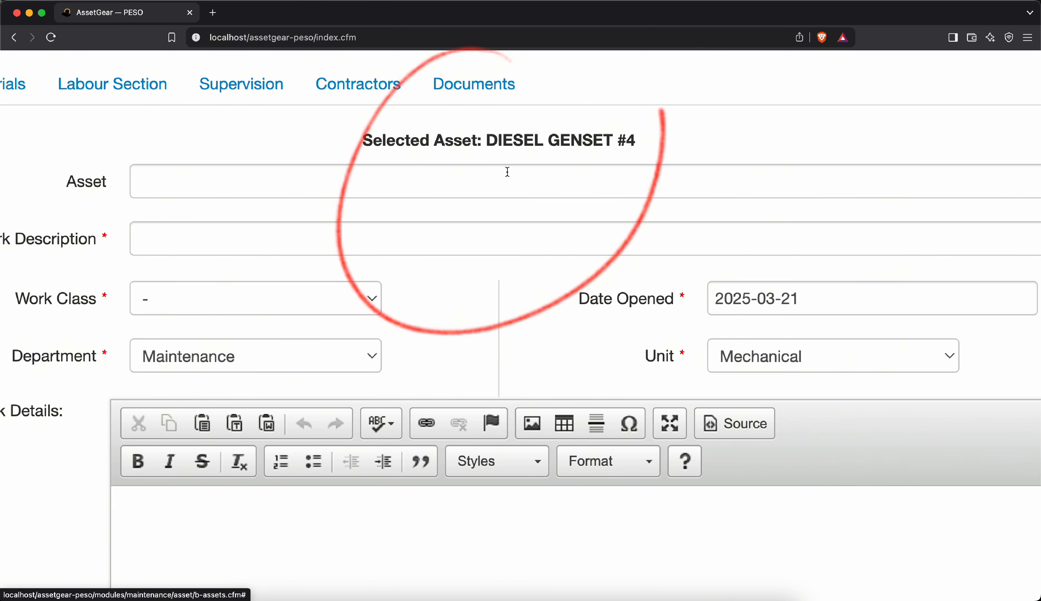
{"action": "scroll", "coordinate": [596, 169], "scroll_direction": "down", "scroll_amount": 1}
{"action": "scroll", "coordinate": [596, 168], "scroll_direction": "down", "scroll_amount": 5}
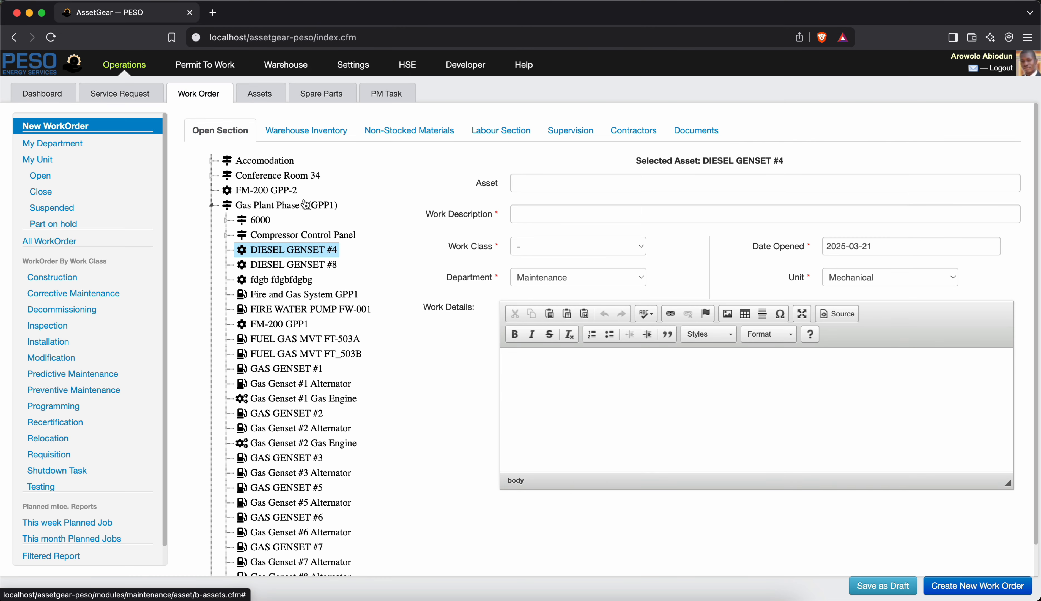
{"action": "left_click", "coordinate": [212, 202]}
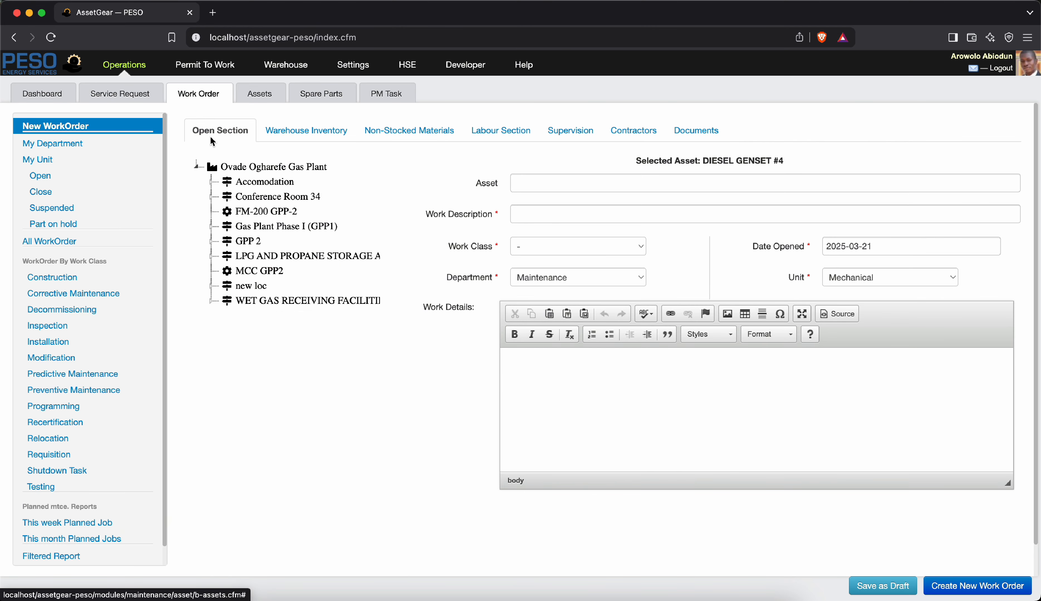
{"action": "left_click", "coordinate": [196, 167]}
Search the Asset field for "diesel" and choose DIESEL GENSET #8 @ Gas Plant Phase I (GPP1).
{"action": "left_click", "coordinate": [558, 187]}
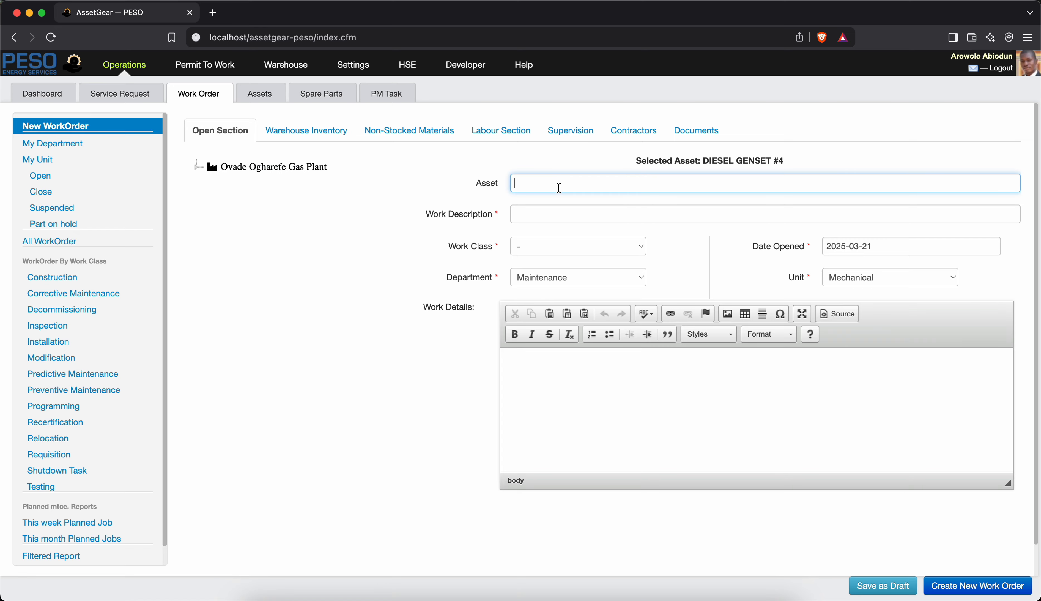
{"action": "scroll", "coordinate": [559, 186], "scroll_direction": "up", "scroll_amount": 5}
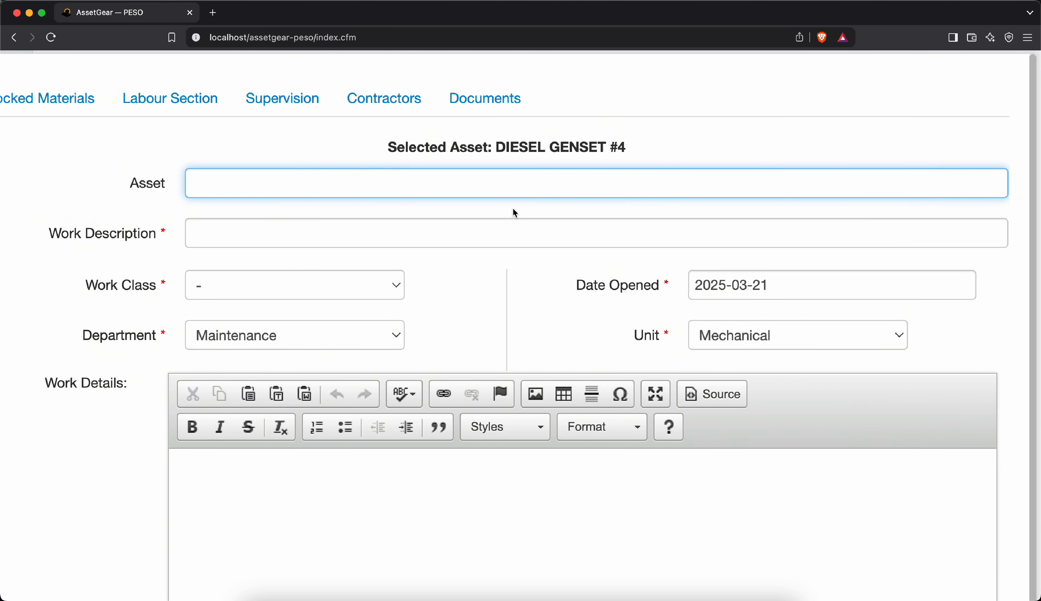
{"action": "type", "text": "disel"}
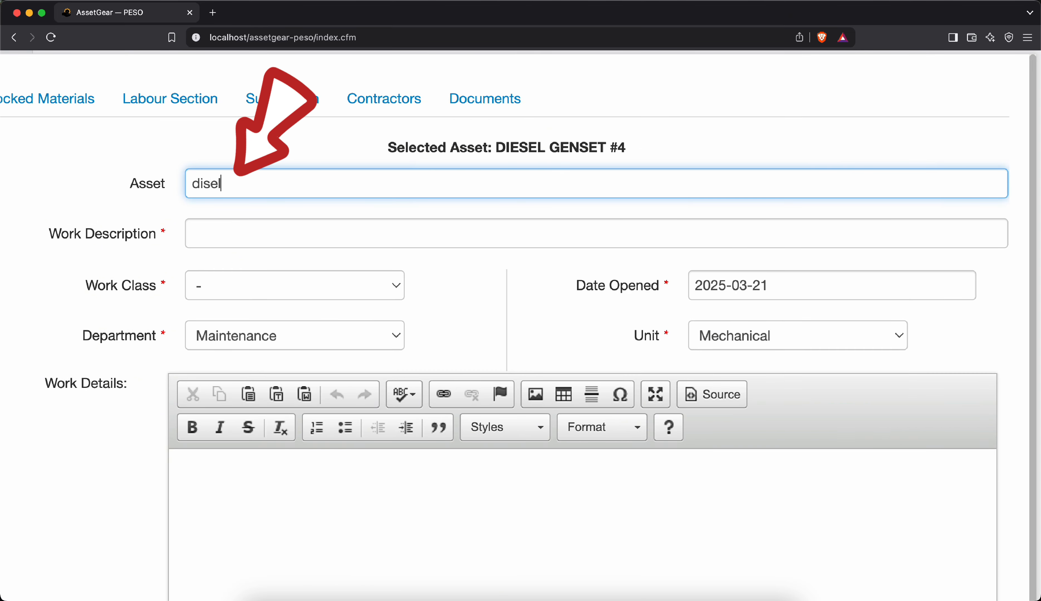
{"action": "key", "text": "BackSpace"}
{"action": "type", "text": "se"}
{"action": "key", "text": "BackSpace"}
{"action": "key", "text": "BackSpace"}
{"action": "key", "text": "BackSpace"}
{"action": "type", "text": "esel"}
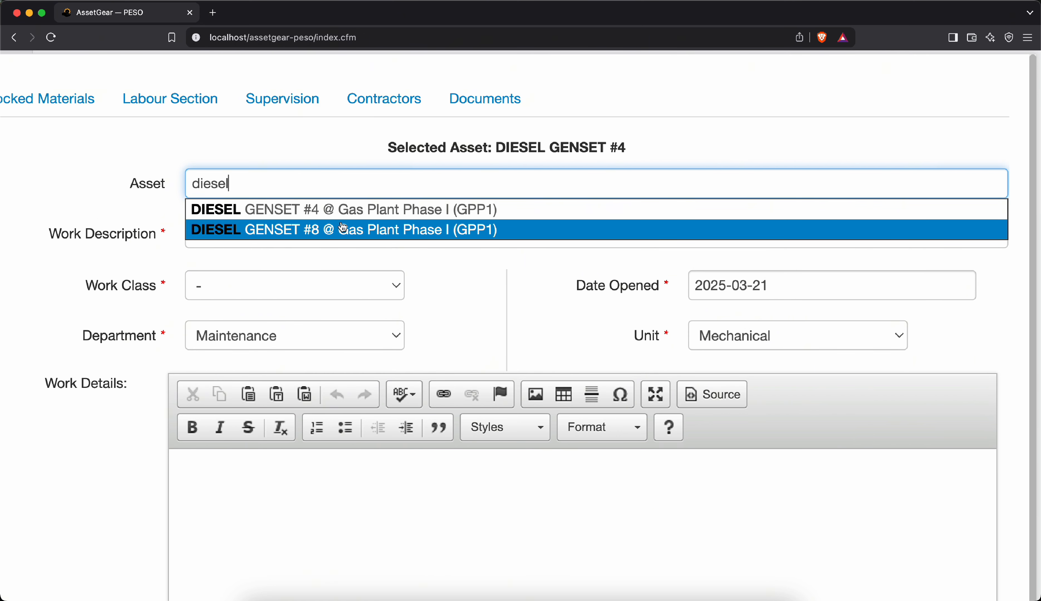
{"action": "left_click", "coordinate": [254, 230]}
{"action": "key", "text": "super+0"}
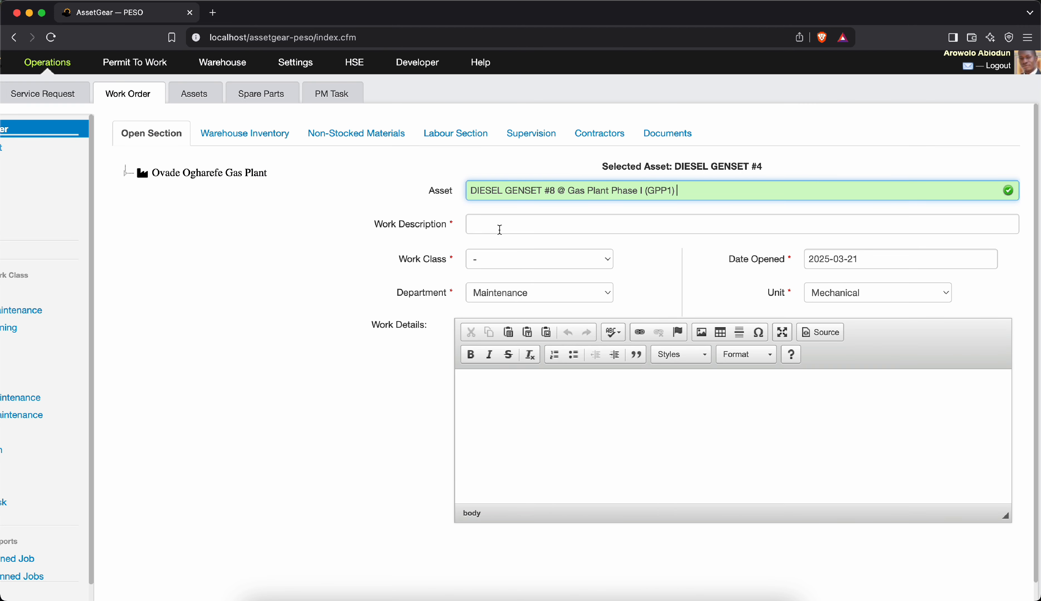
Enter "Replacement of Parts" as the work order's description.
{"action": "left_click", "coordinate": [494, 226]}
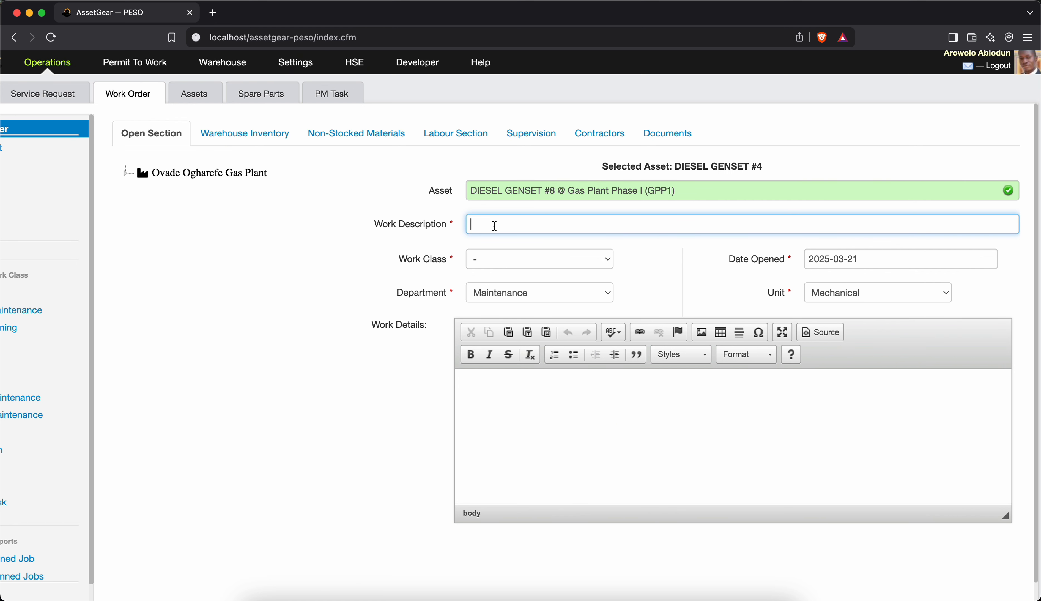
{"action": "type", "text": "Replacement of Parts"}
{"action": "scroll", "coordinate": [595, 258], "scroll_direction": "up", "scroll_amount": 5}
{"action": "scroll", "coordinate": [584, 280], "scroll_direction": "right", "scroll_amount": 3}
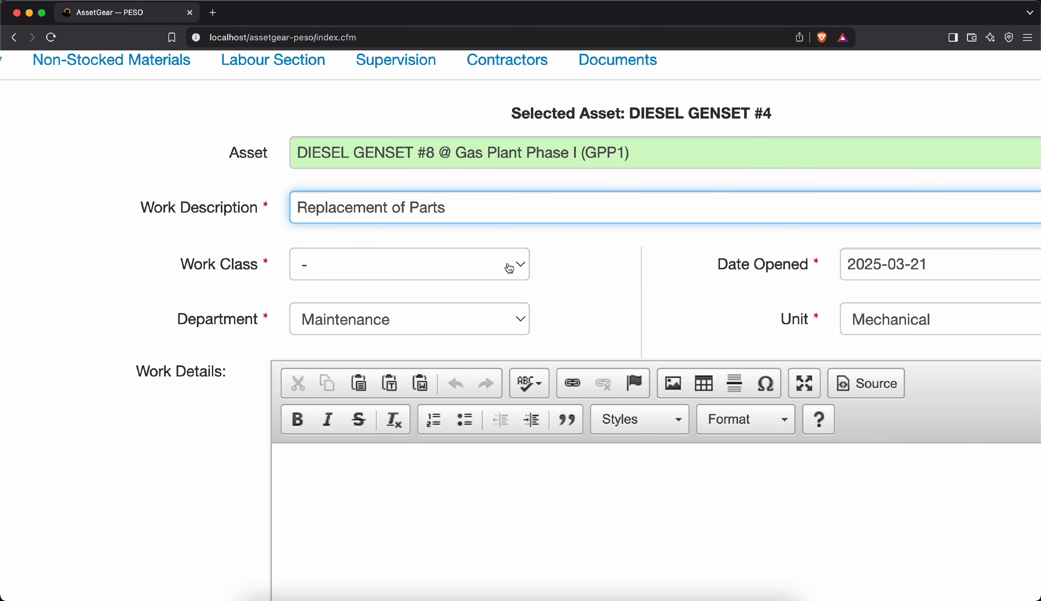
Set the work order's work class to Installation.
{"action": "scroll", "coordinate": [515, 271], "scroll_direction": "down", "scroll_amount": 5}
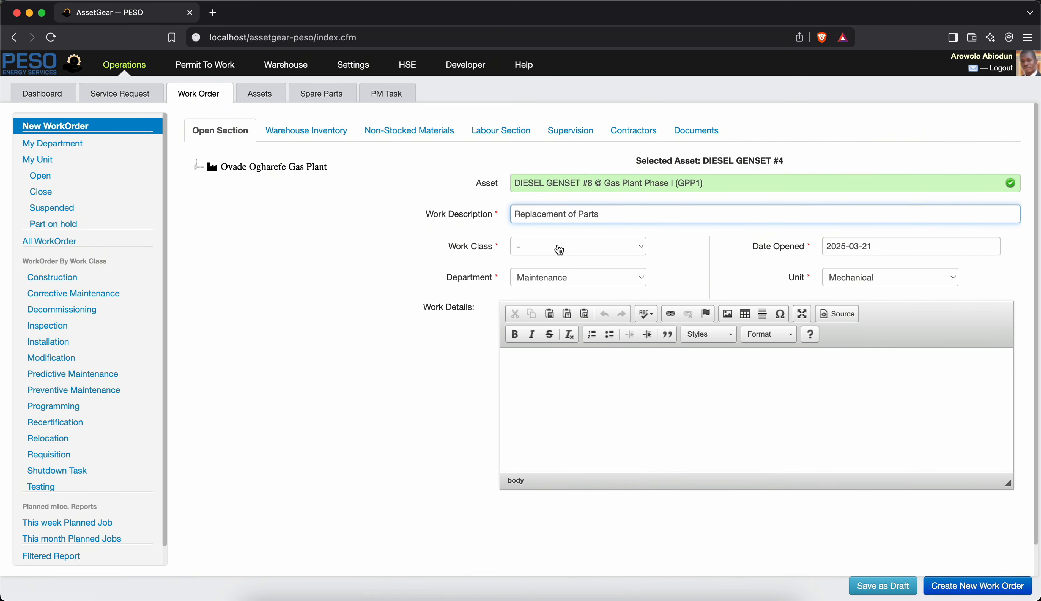
{"action": "left_click", "coordinate": [560, 251]}
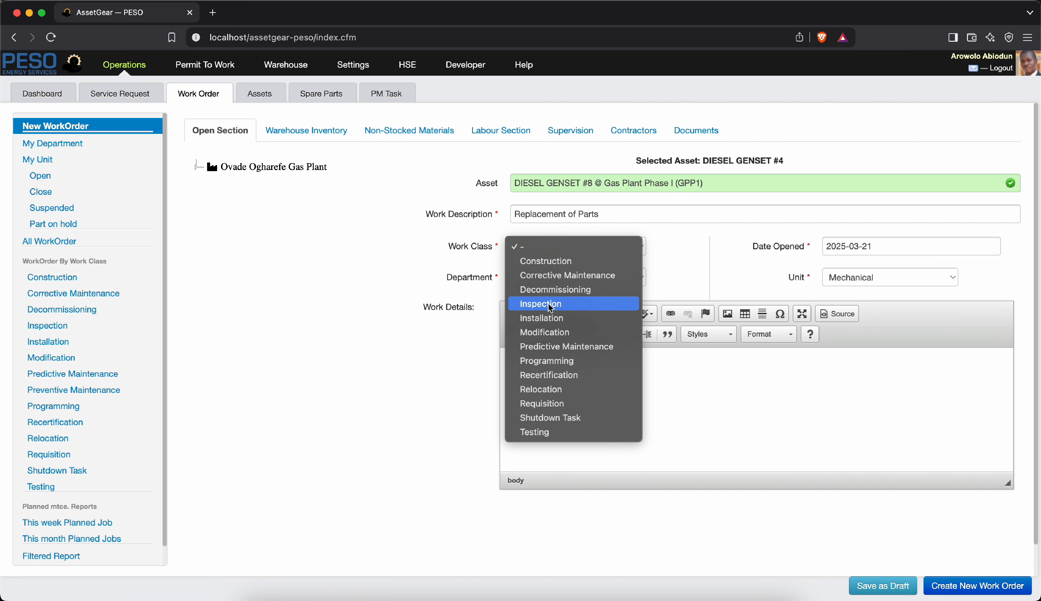
{"action": "left_click", "coordinate": [555, 320]}
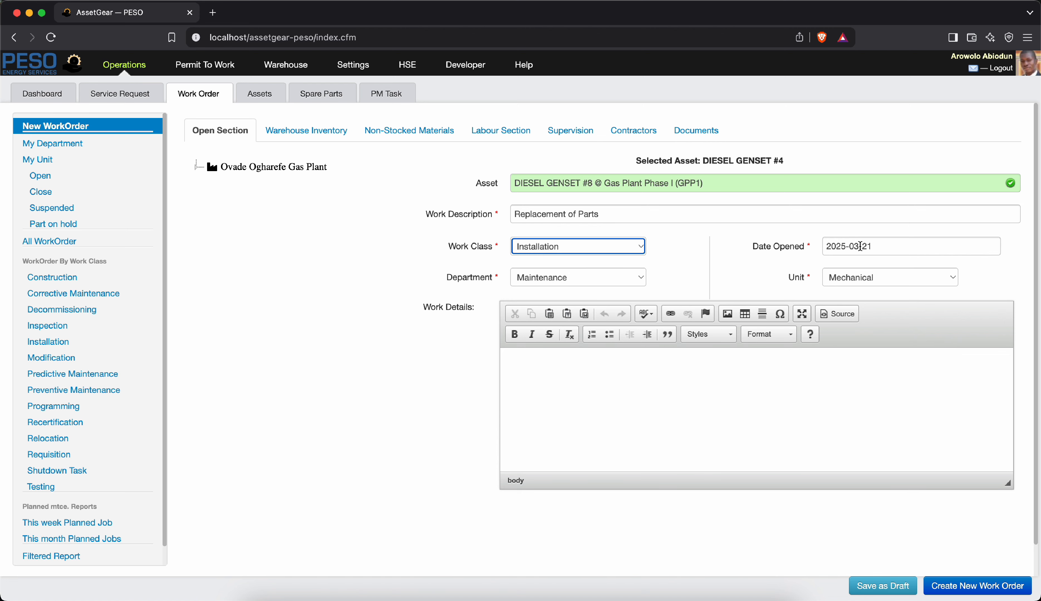
Place the cursor in the Work Details editor and review the date, unit and other entries of the Open Section.
{"action": "left_click", "coordinate": [553, 383]}
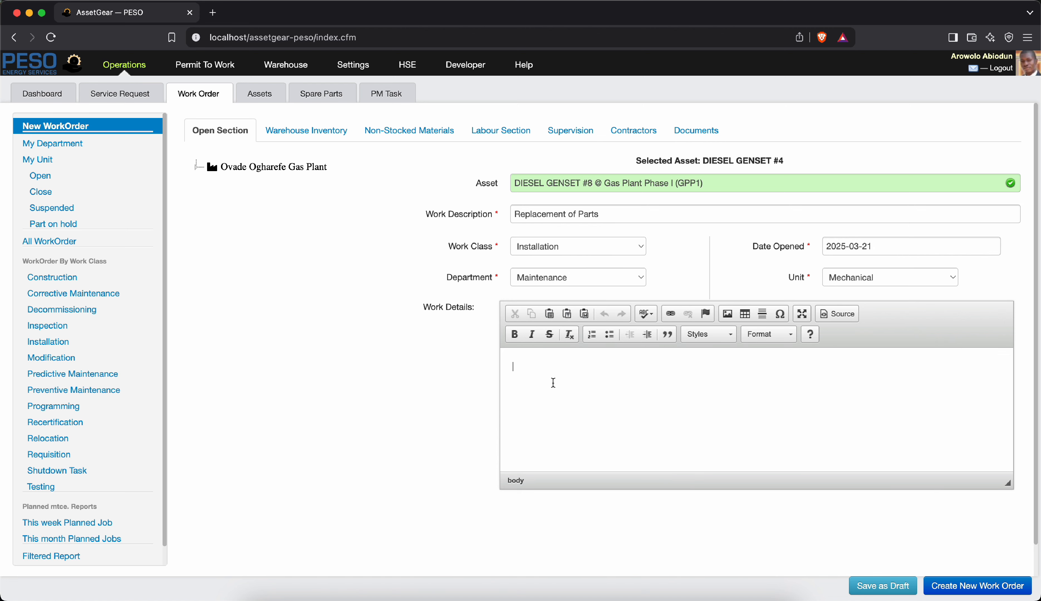
{"action": "scroll", "coordinate": [632, 379], "scroll_direction": "up", "scroll_amount": 5}
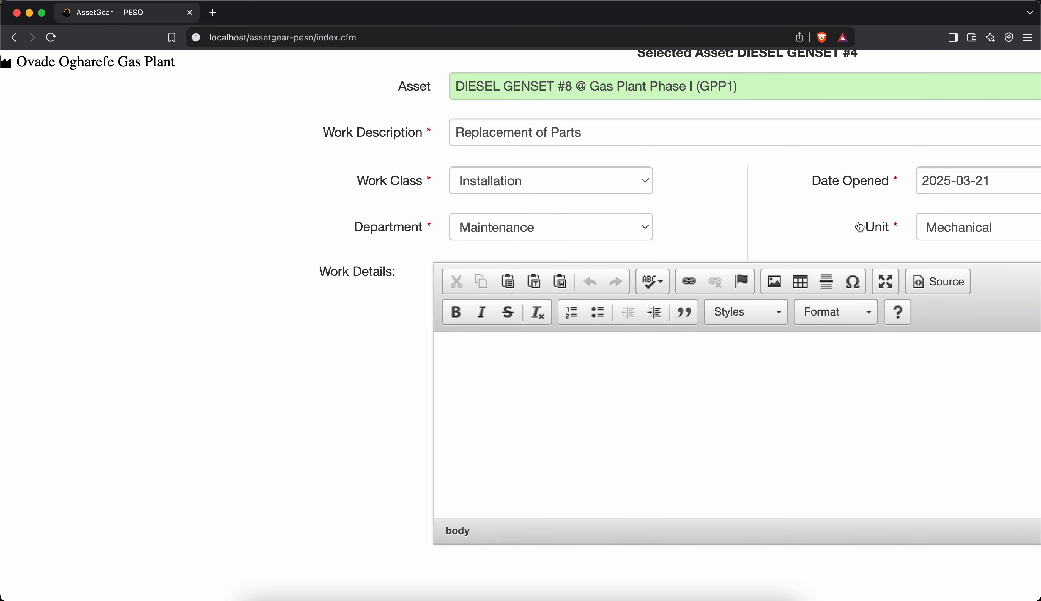
{"action": "scroll", "coordinate": [855, 225], "scroll_direction": "right", "scroll_amount": 4}
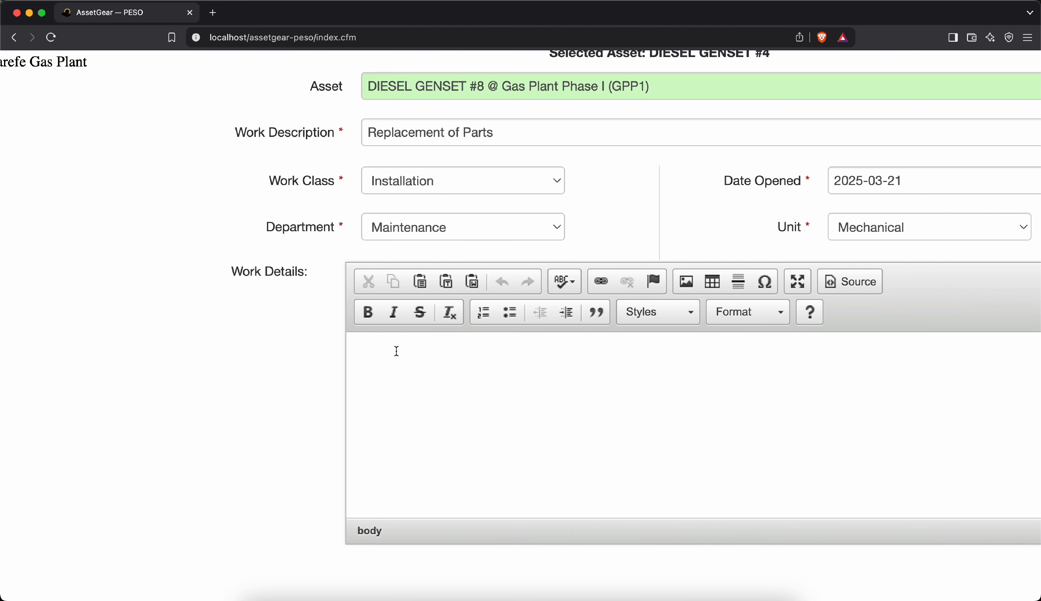
{"action": "scroll", "coordinate": [396, 351], "scroll_direction": "down", "scroll_amount": 5}
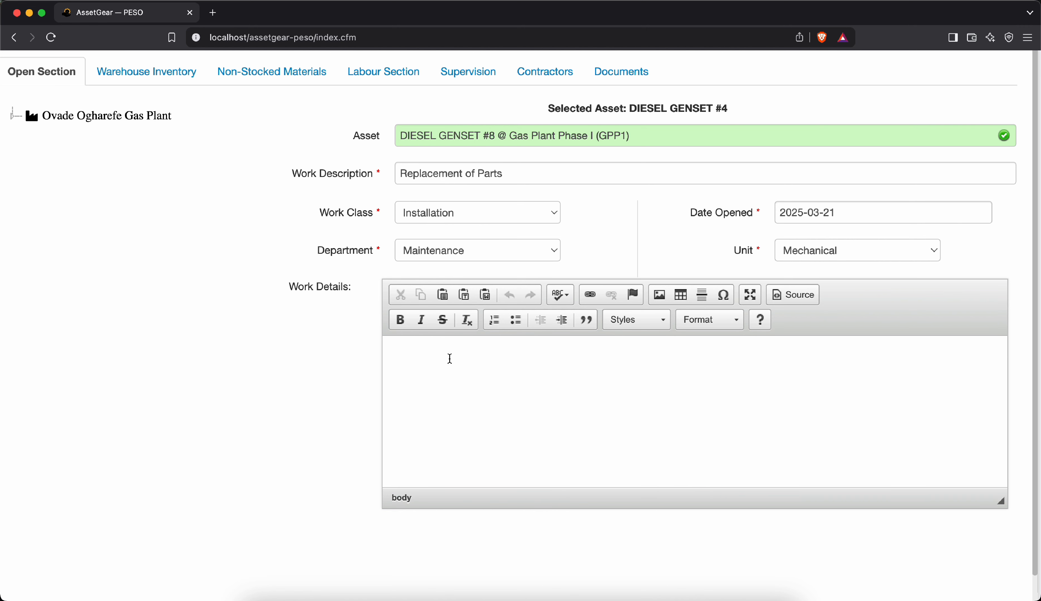
{"action": "scroll", "coordinate": [450, 360], "scroll_direction": "down", "scroll_amount": 5}
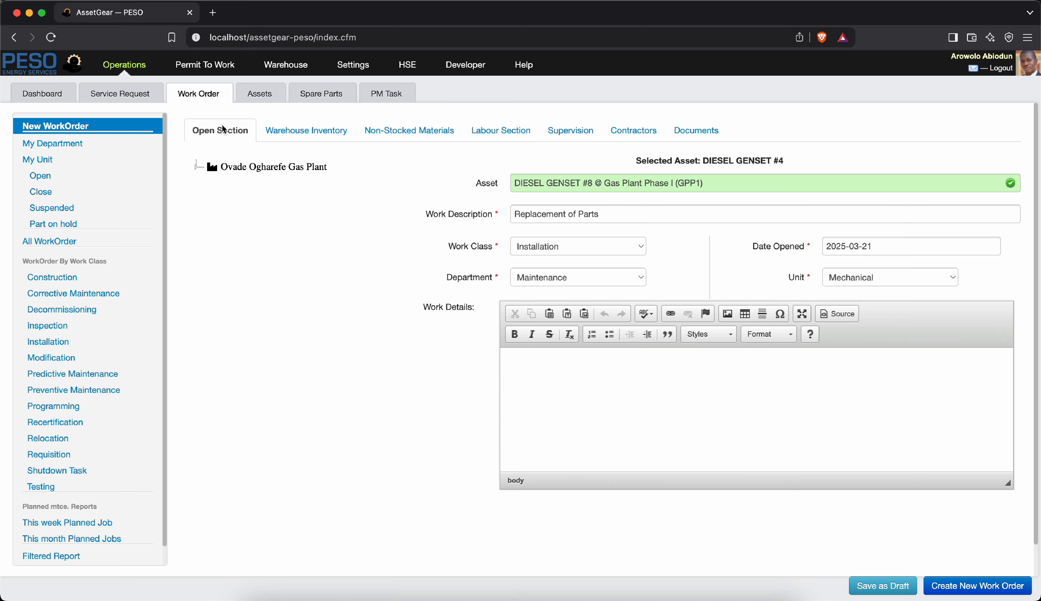
{"action": "scroll", "coordinate": [222, 124], "scroll_direction": "up", "scroll_amount": 5}
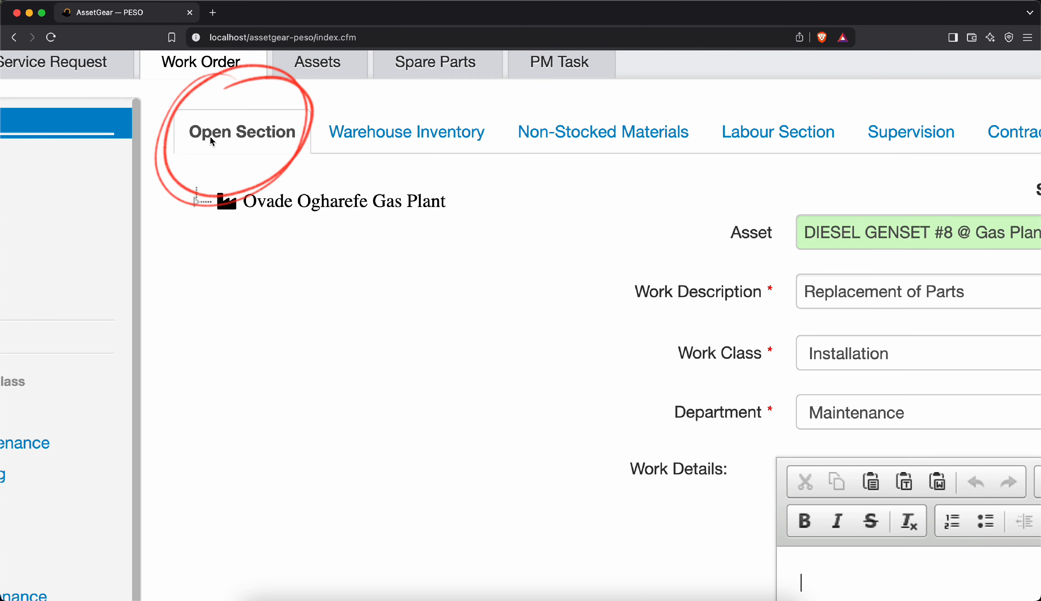
Compare the work order's Open Section with its Warehouse Inventory section.
{"action": "scroll", "coordinate": [210, 138], "scroll_direction": "down", "scroll_amount": 5}
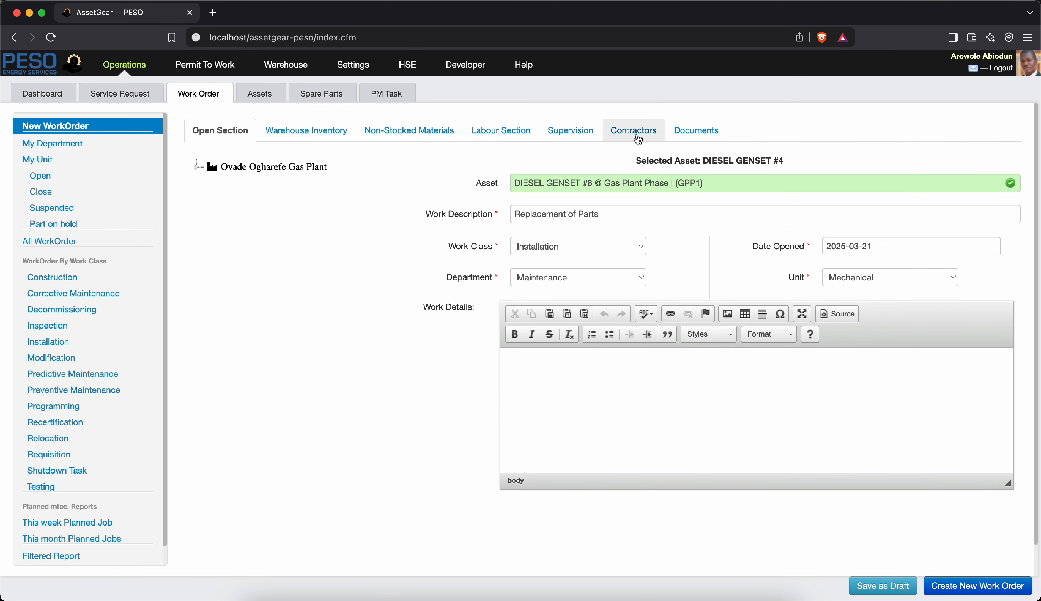
{"action": "left_click", "coordinate": [299, 137]}
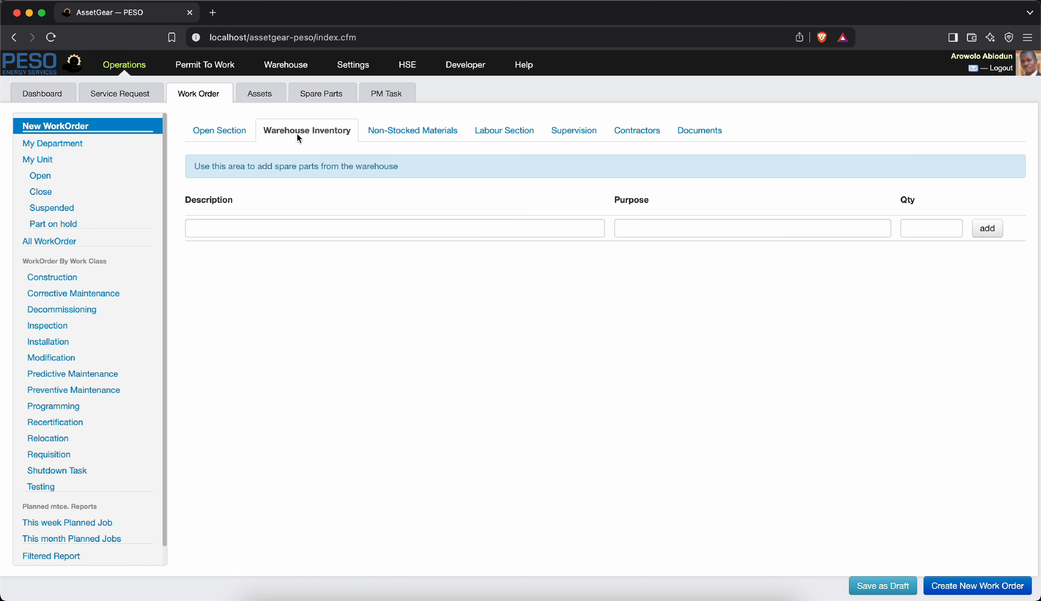
{"action": "left_click", "coordinate": [209, 141]}
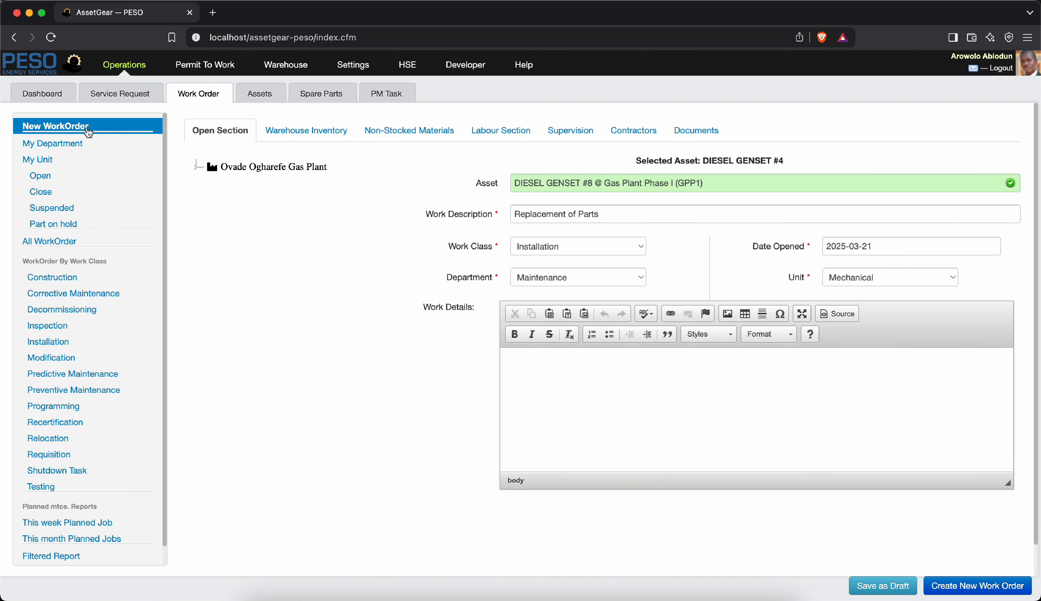
{"action": "left_click", "coordinate": [331, 132]}
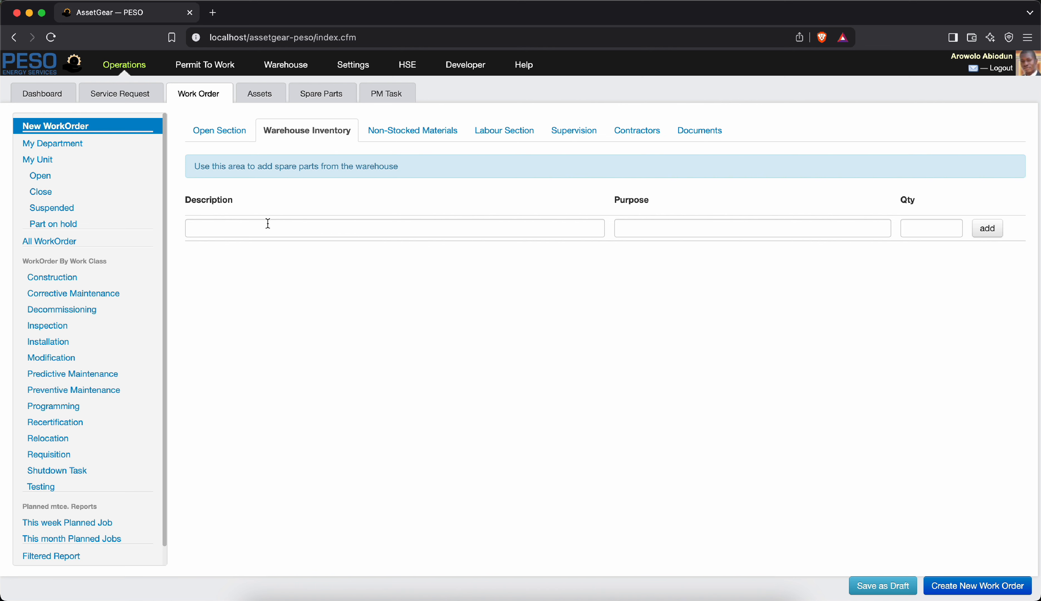
{"action": "left_click", "coordinate": [223, 132]}
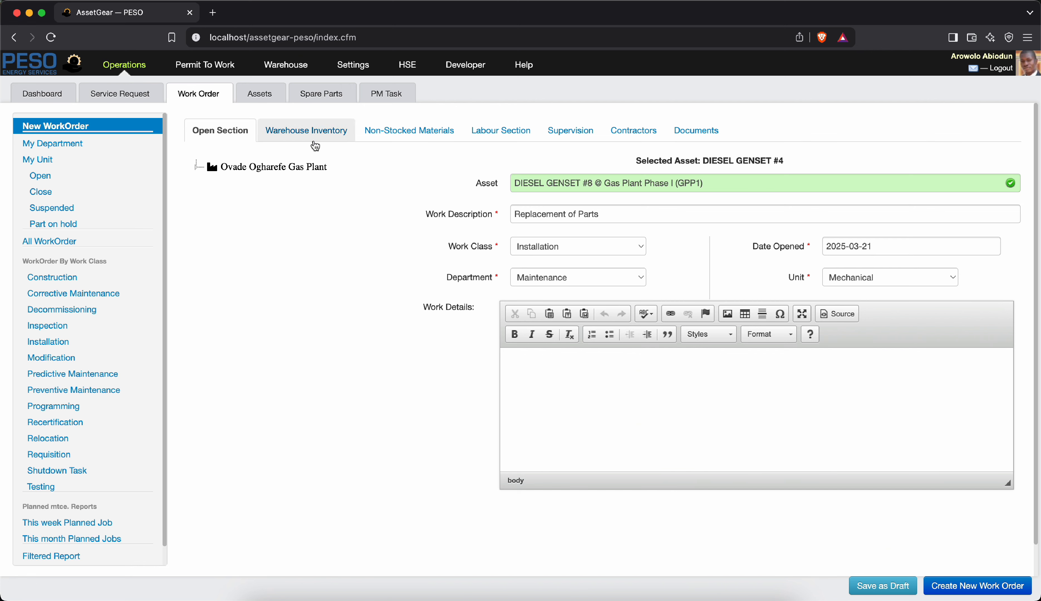
In Warehouse Inventory, search the spare part description for "oil" and choose [13777] SEAL-O-RING FILTER GP - ENGINE OIL [6V-3349].
{"action": "left_click", "coordinate": [297, 143]}
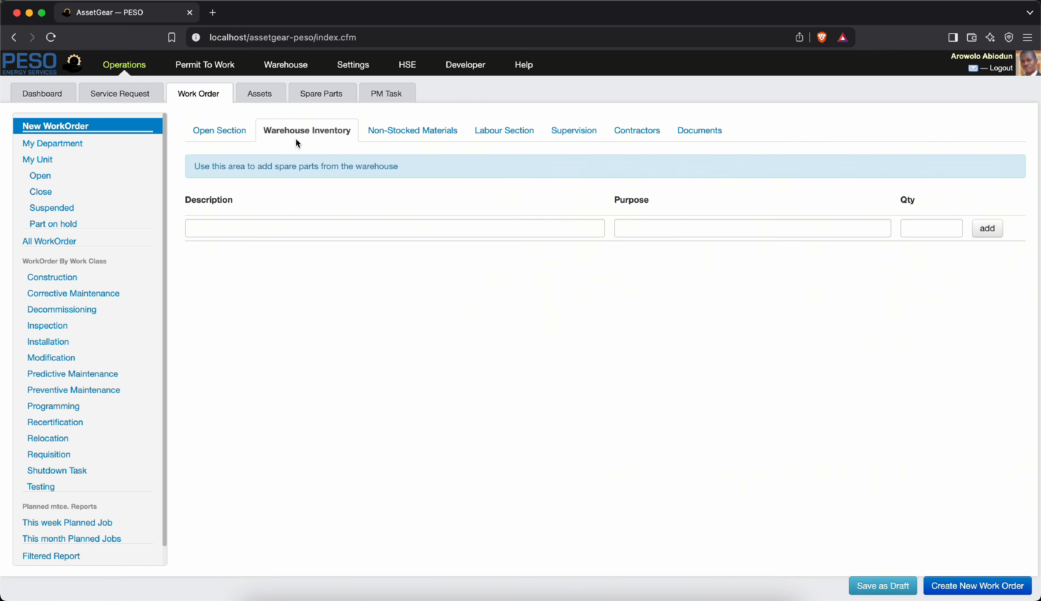
{"action": "left_click", "coordinate": [290, 225]}
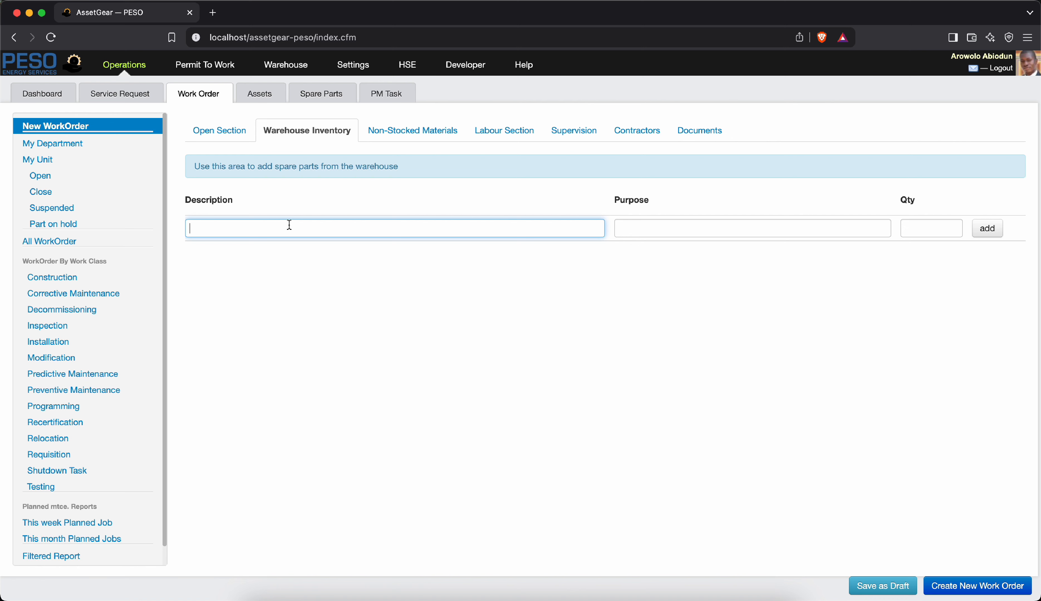
{"action": "type", "text": "oil"}
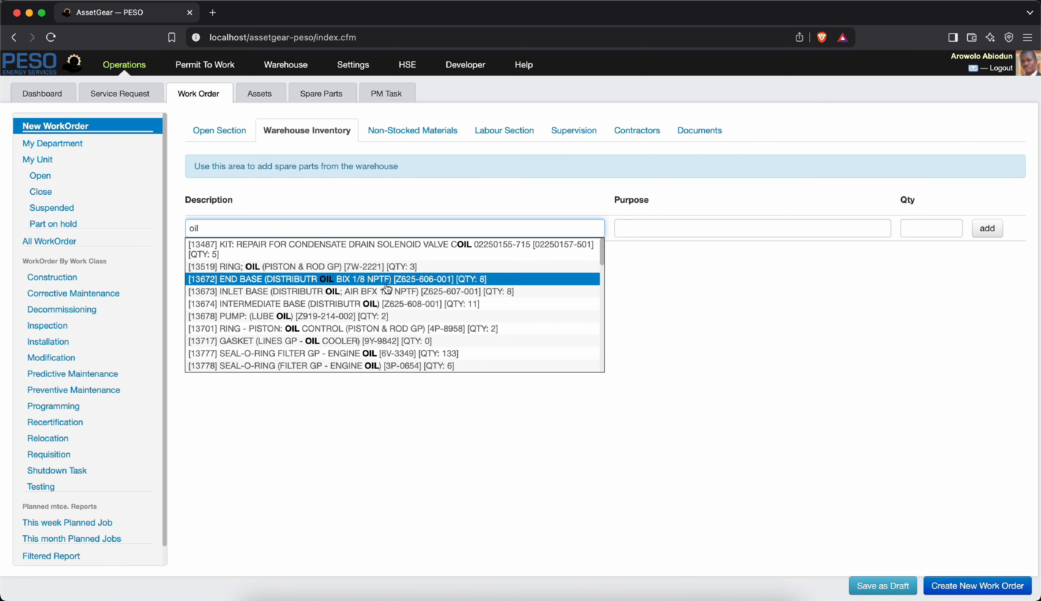
{"action": "scroll", "coordinate": [388, 288], "scroll_direction": "down", "scroll_amount": 2}
{"action": "scroll", "coordinate": [388, 287], "scroll_direction": "down", "scroll_amount": 1}
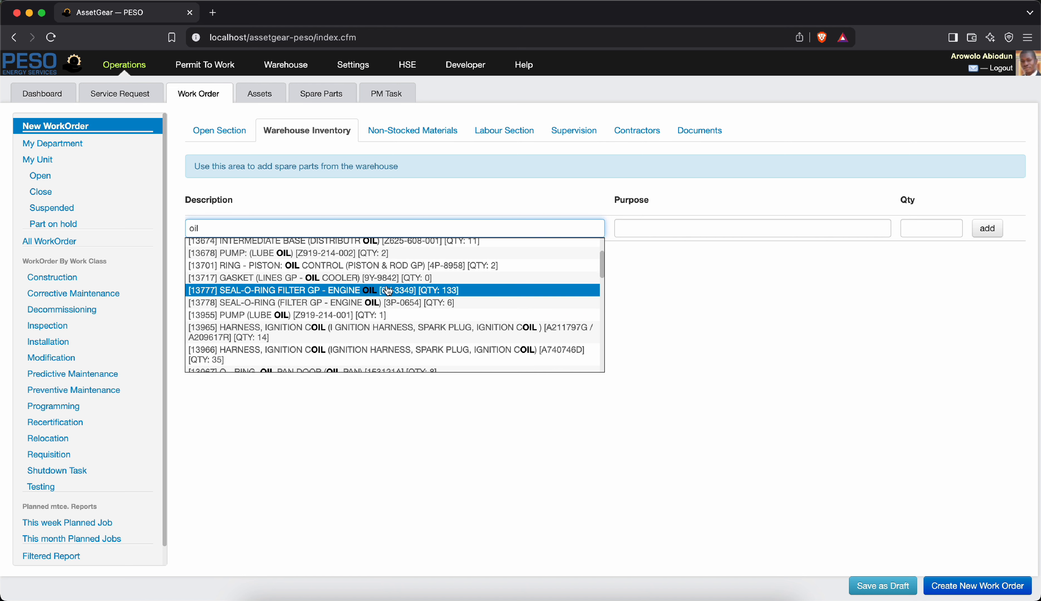
{"action": "left_click", "coordinate": [376, 291]}
{"action": "scroll", "coordinate": [439, 228], "scroll_direction": "up", "scroll_amount": 5}
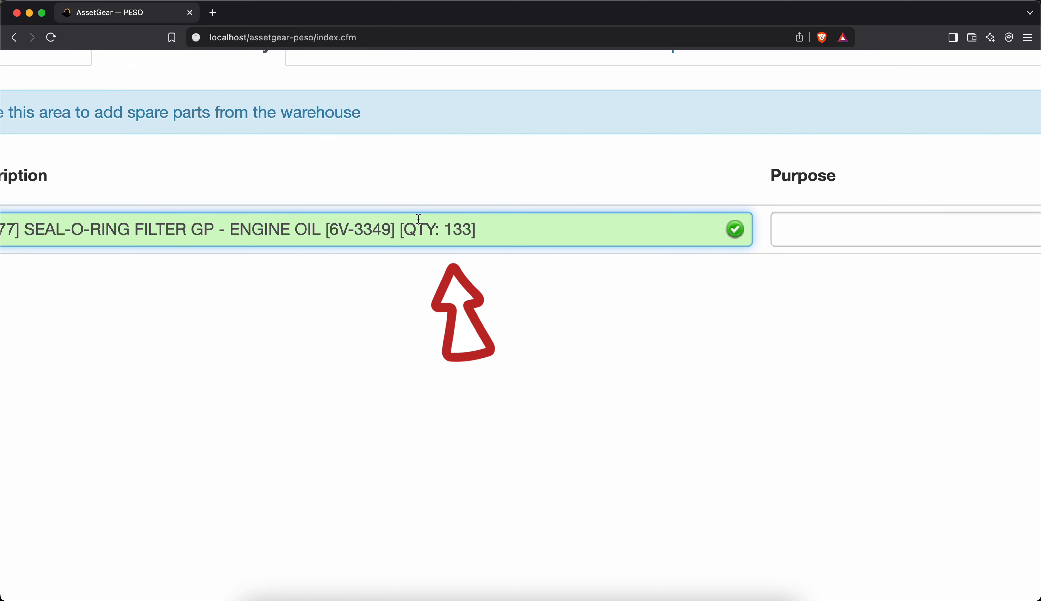
{"action": "scroll", "coordinate": [420, 222], "scroll_direction": "down", "scroll_amount": 5}
{"action": "scroll", "coordinate": [371, 228], "scroll_direction": "down", "scroll_amount": 5}
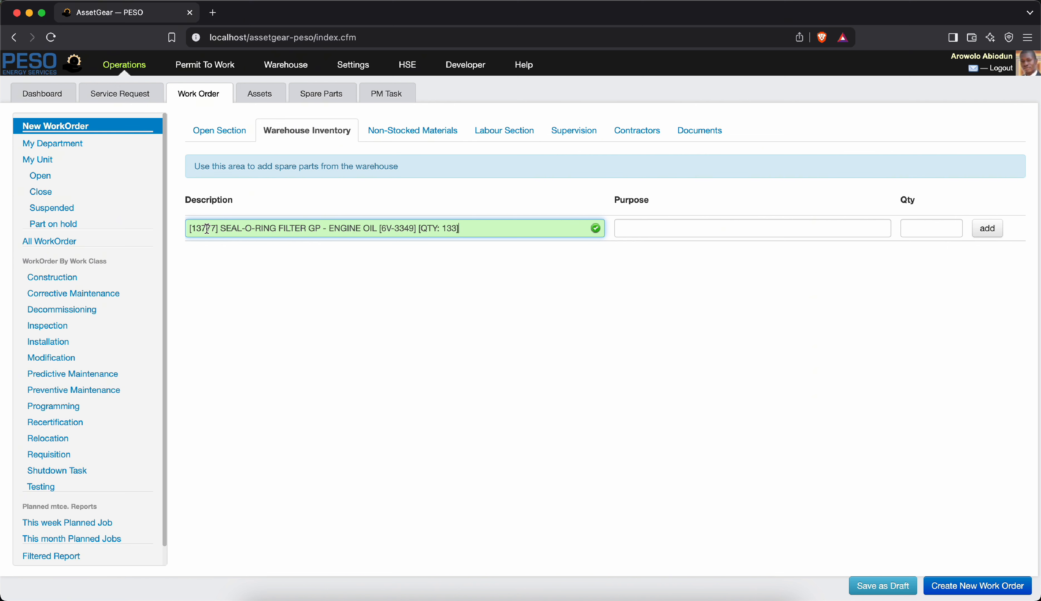
Enter "refill" as the purpose of the engine oil filter seal.
{"action": "left_click", "coordinate": [639, 232]}
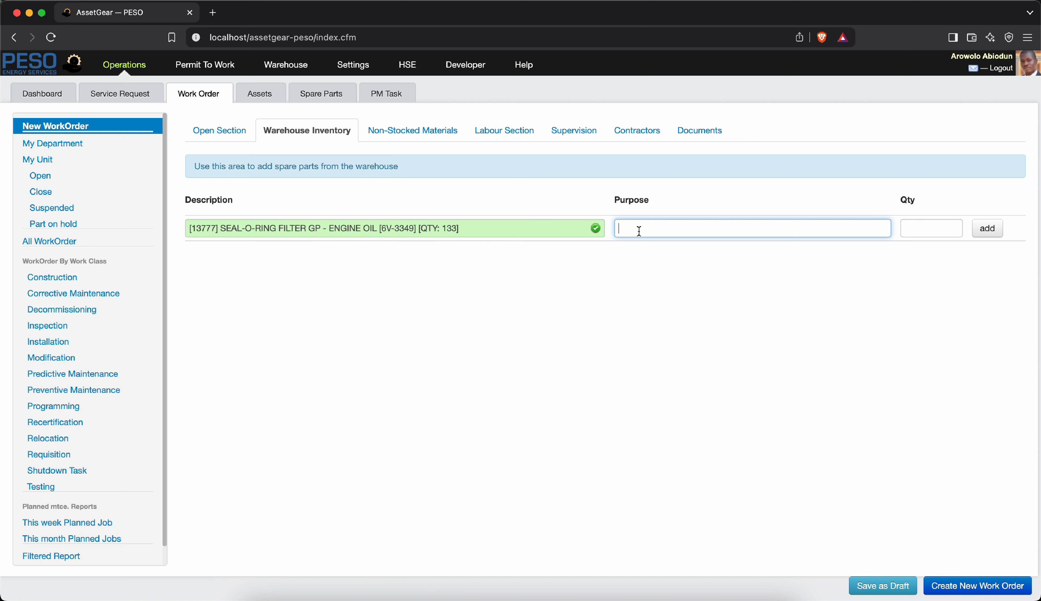
{"action": "left_click", "coordinate": [227, 139]}
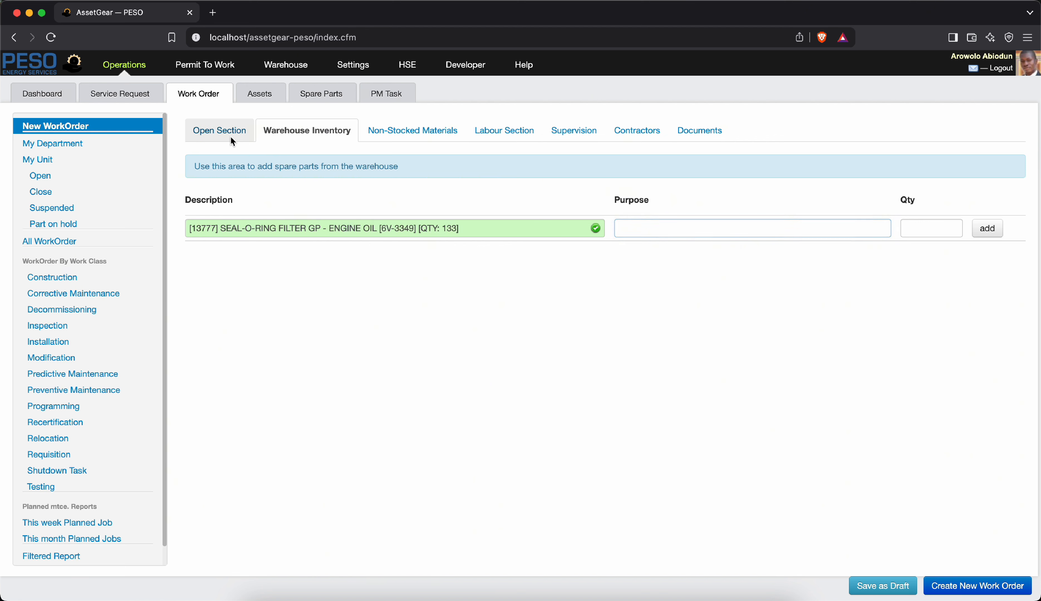
{"action": "left_click", "coordinate": [339, 134]}
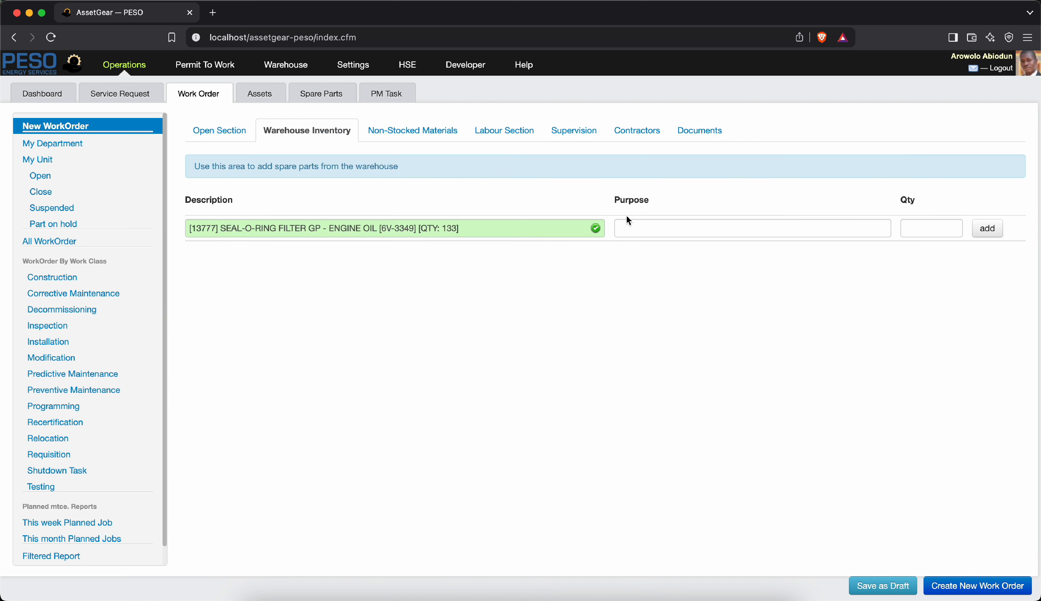
{"action": "left_click", "coordinate": [643, 220]}
{"action": "scroll", "coordinate": [644, 221], "scroll_direction": "up", "scroll_amount": 2}
{"action": "scroll", "coordinate": [643, 221], "scroll_direction": "up", "scroll_amount": 1}
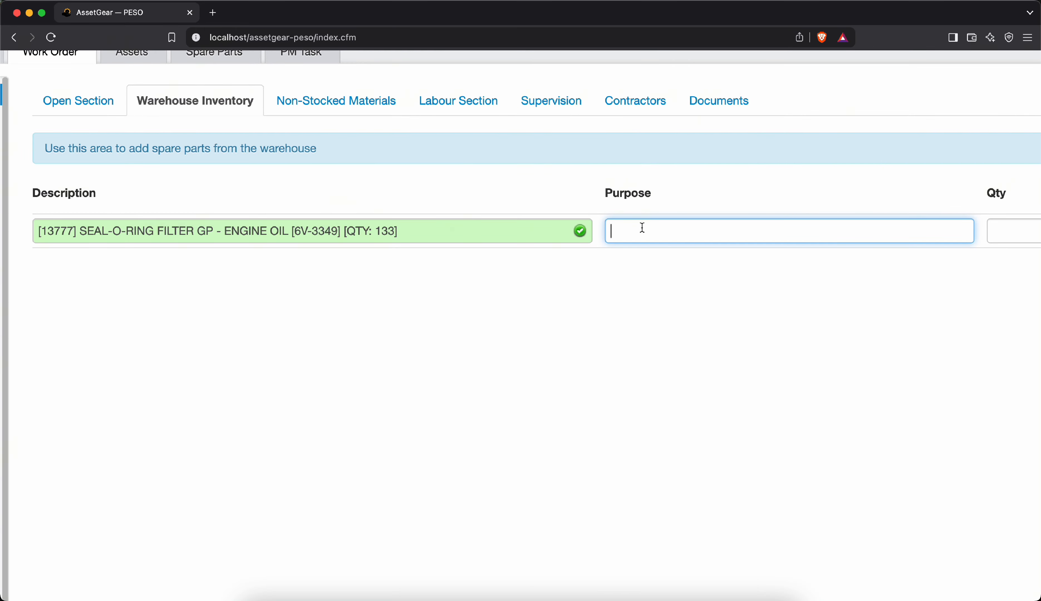
{"action": "type", "text": "refill"}
{"action": "scroll", "coordinate": [711, 240], "scroll_direction": "down", "scroll_amount": 1}
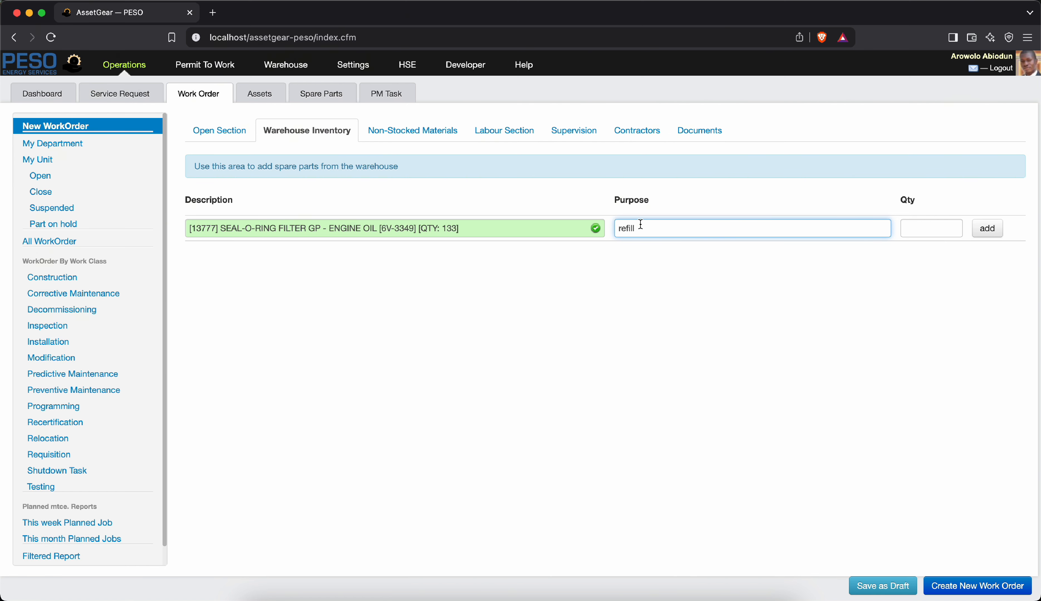
Set the filter seal's quantity to 3 and add it to the work order's spare parts.
{"action": "left_click", "coordinate": [922, 229]}
{"action": "type", "text": "3"}
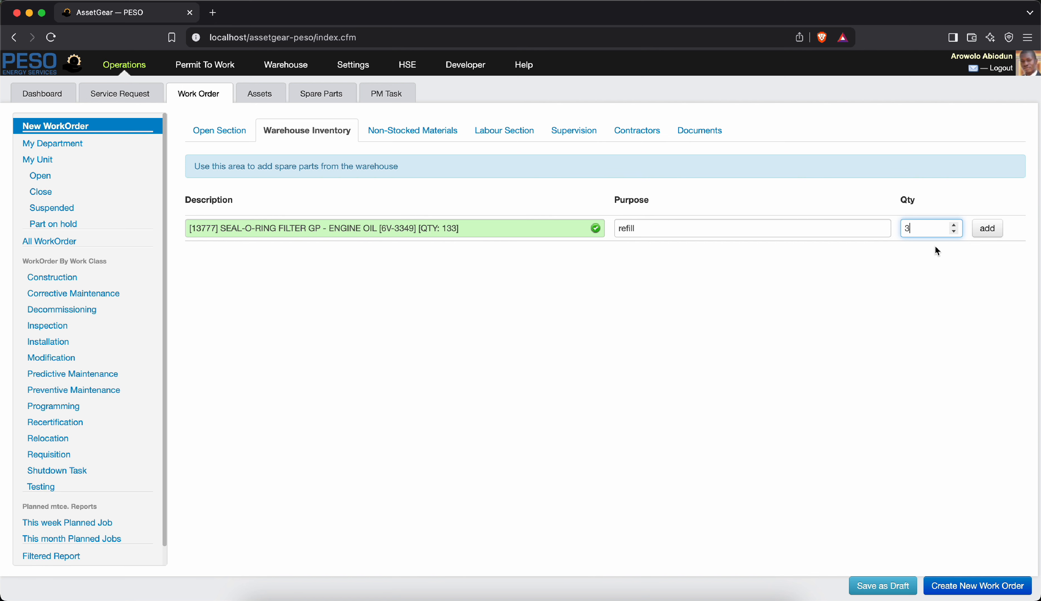
{"action": "left_click", "coordinate": [987, 228]}
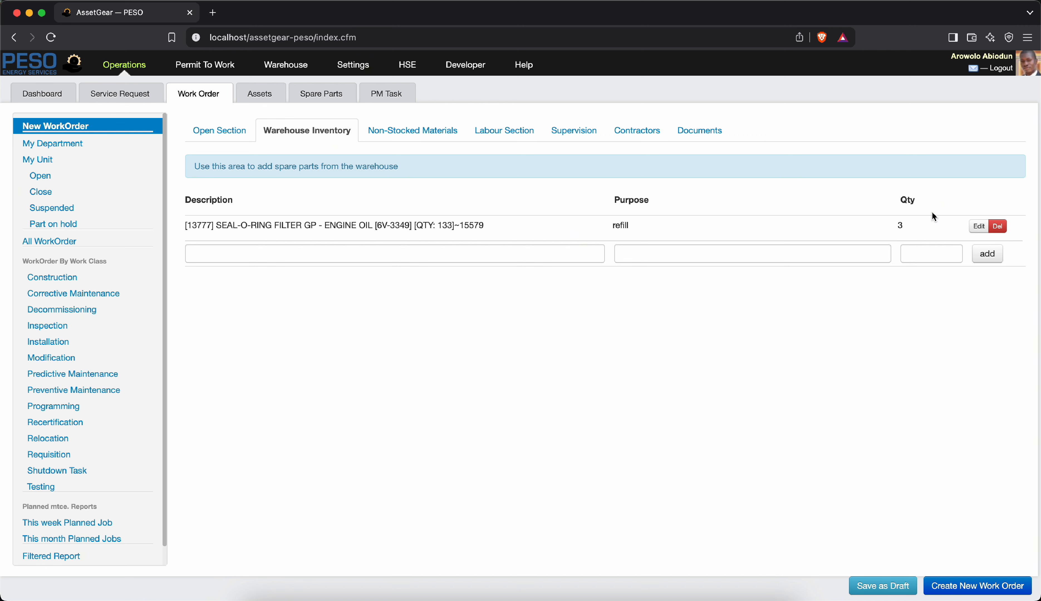
{"action": "left_click", "coordinate": [440, 254]}
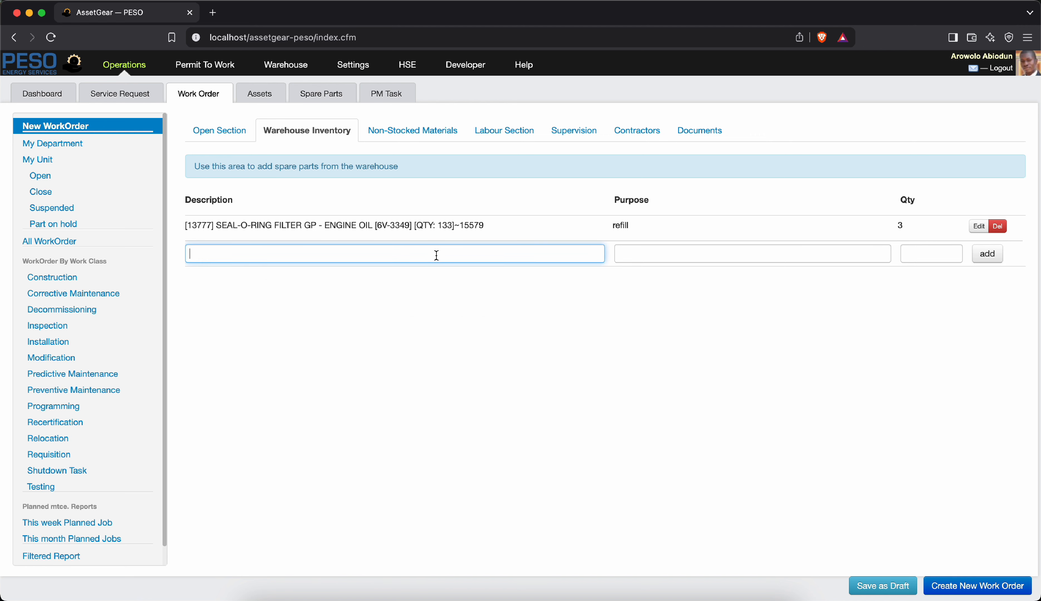
{"action": "type", "text": "d"}
{"action": "scroll", "coordinate": [442, 314], "scroll_direction": "down", "scroll_amount": 1}
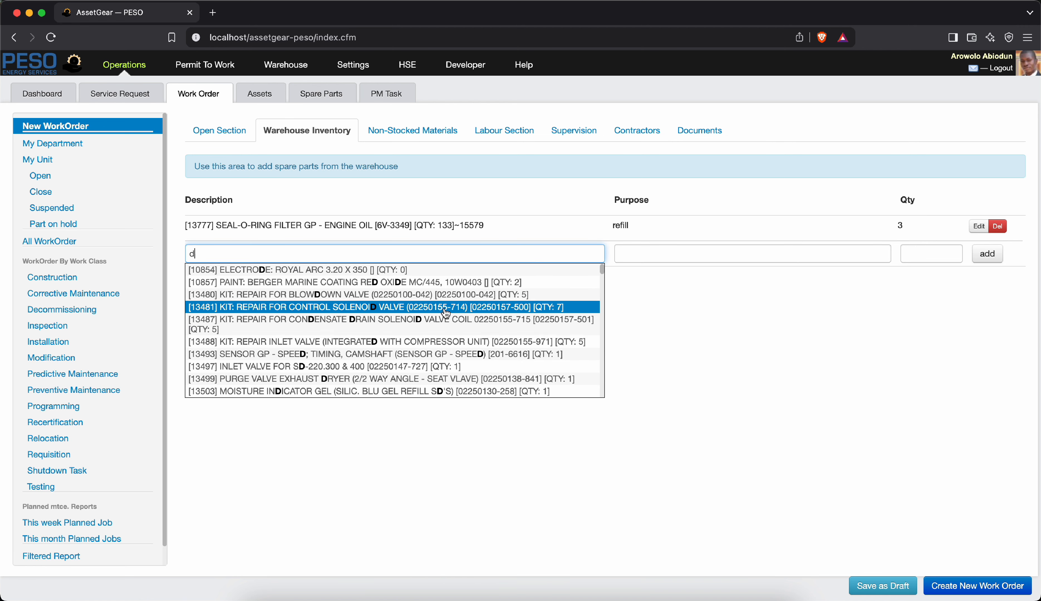
{"action": "left_click", "coordinate": [444, 294]}
{"action": "left_click", "coordinate": [656, 250]}
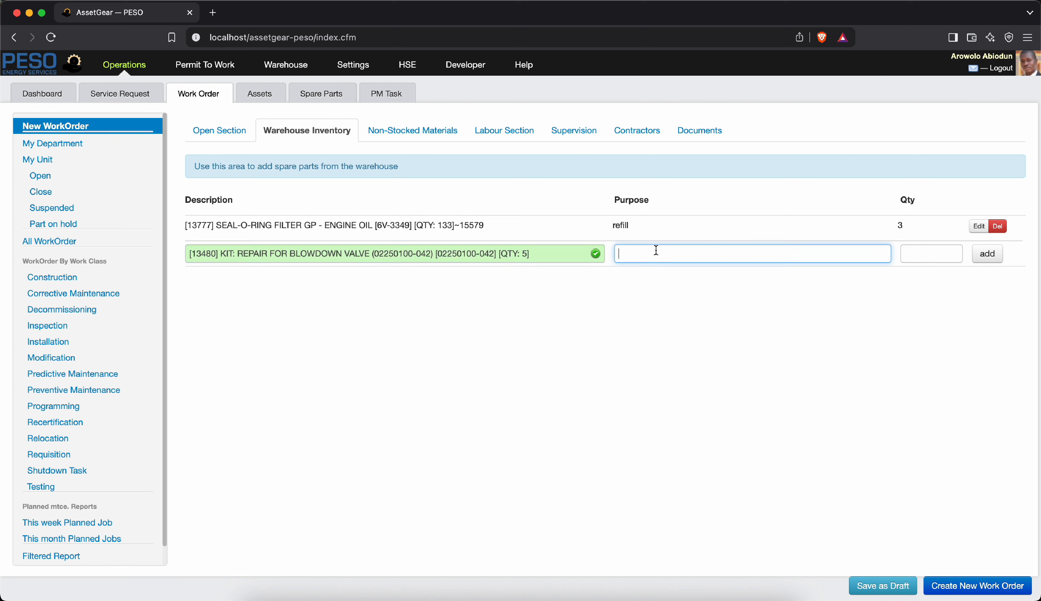
{"action": "type", "text": "-"}
{"action": "key", "text": "Tab"}
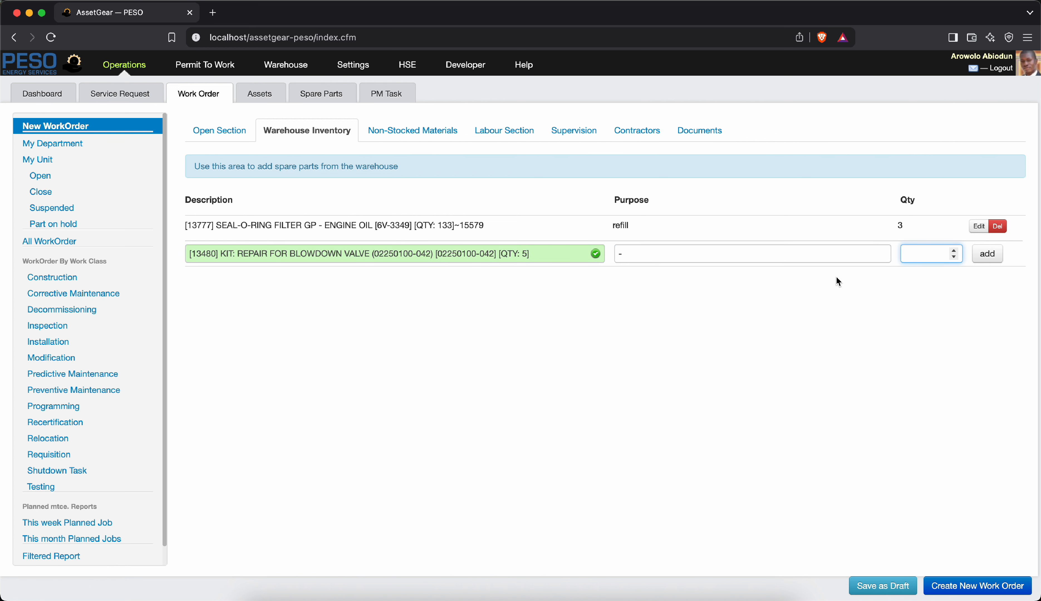
{"action": "type", "text": "4"}
{"action": "left_click", "coordinate": [987, 255]}
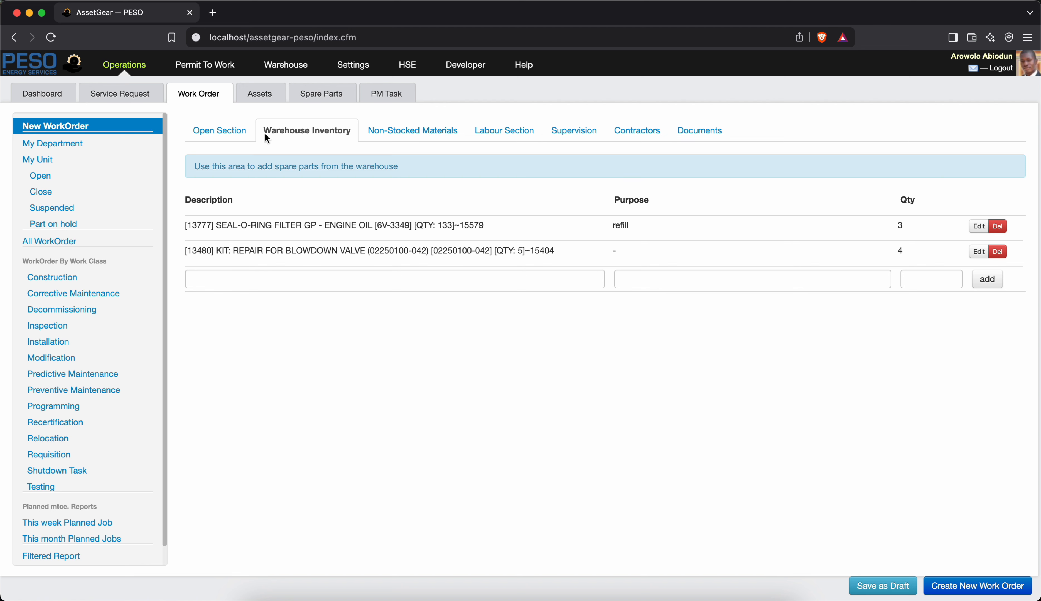
Review the added spare parts against the asset and work details in the Open Section.
{"action": "left_click", "coordinate": [201, 136]}
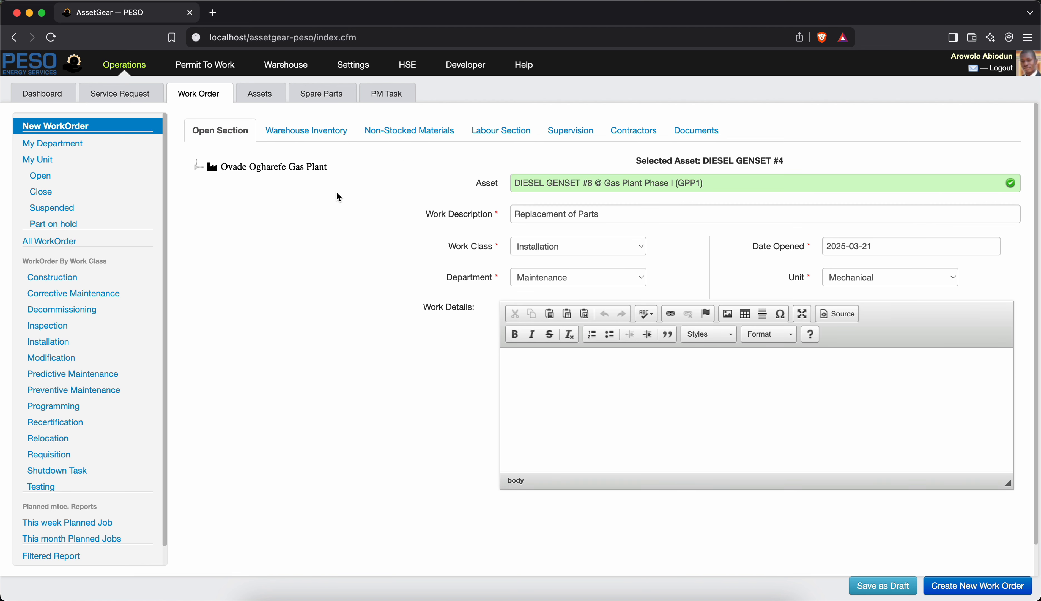
{"action": "left_click", "coordinate": [307, 137]}
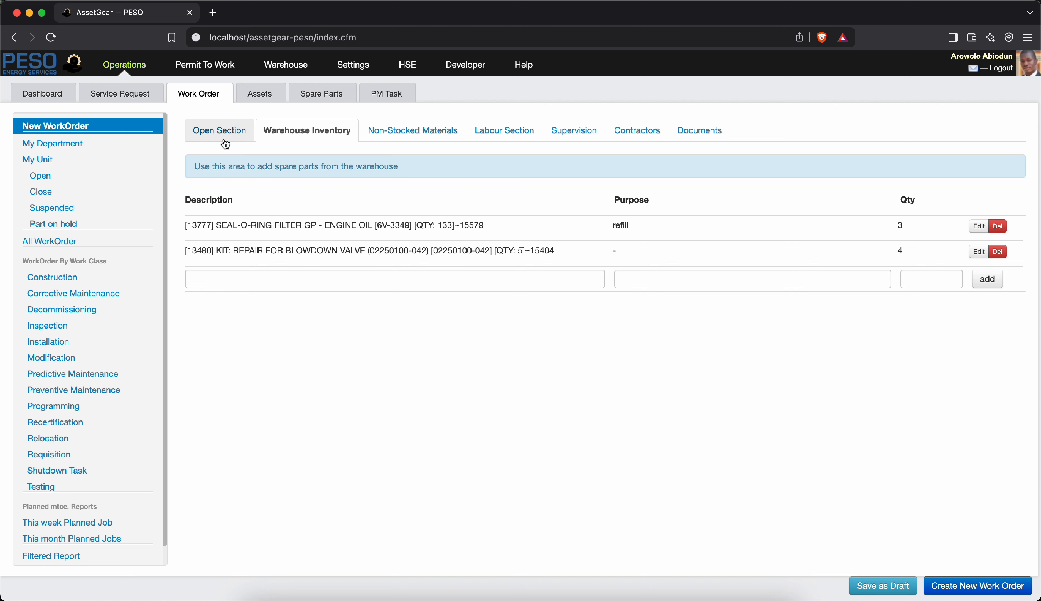
{"action": "left_click", "coordinate": [219, 130]}
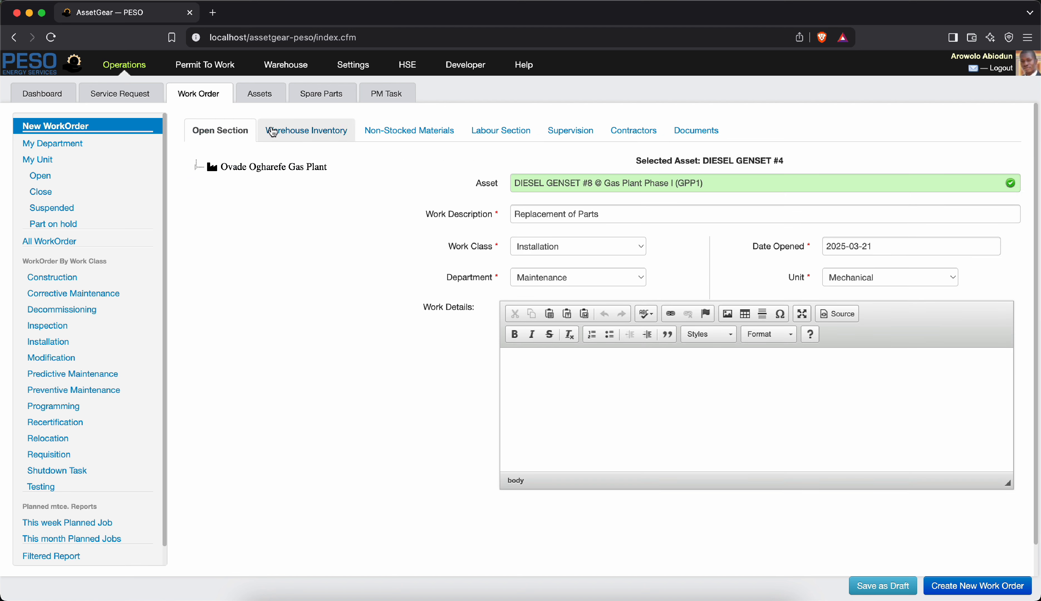
{"action": "left_click", "coordinate": [306, 141]}
{"action": "left_click", "coordinate": [240, 140]}
{"action": "left_click", "coordinate": [277, 141]}
{"action": "left_click", "coordinate": [225, 135]}
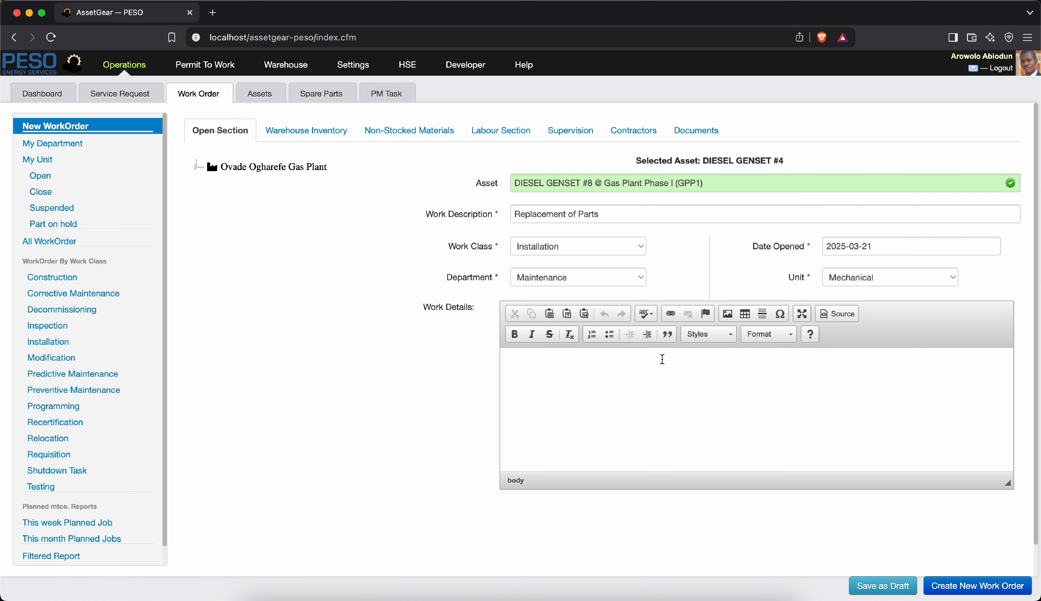
Examine the options for saving the work order as a draft or creating it.
{"action": "scroll", "coordinate": [813, 488], "scroll_direction": "up", "scroll_amount": 5}
{"action": "scroll", "coordinate": [813, 490], "scroll_direction": "down", "scroll_amount": 5}
{"action": "scroll", "coordinate": [813, 490], "scroll_direction": "right", "scroll_amount": 2}
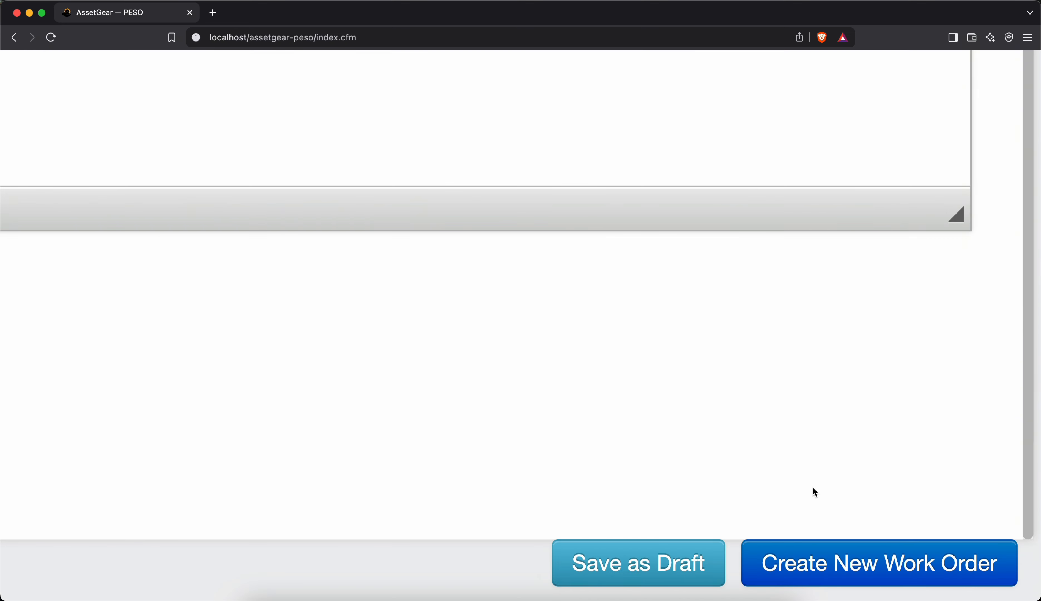
{"action": "scroll", "coordinate": [694, 556], "scroll_direction": "down", "scroll_amount": 5}
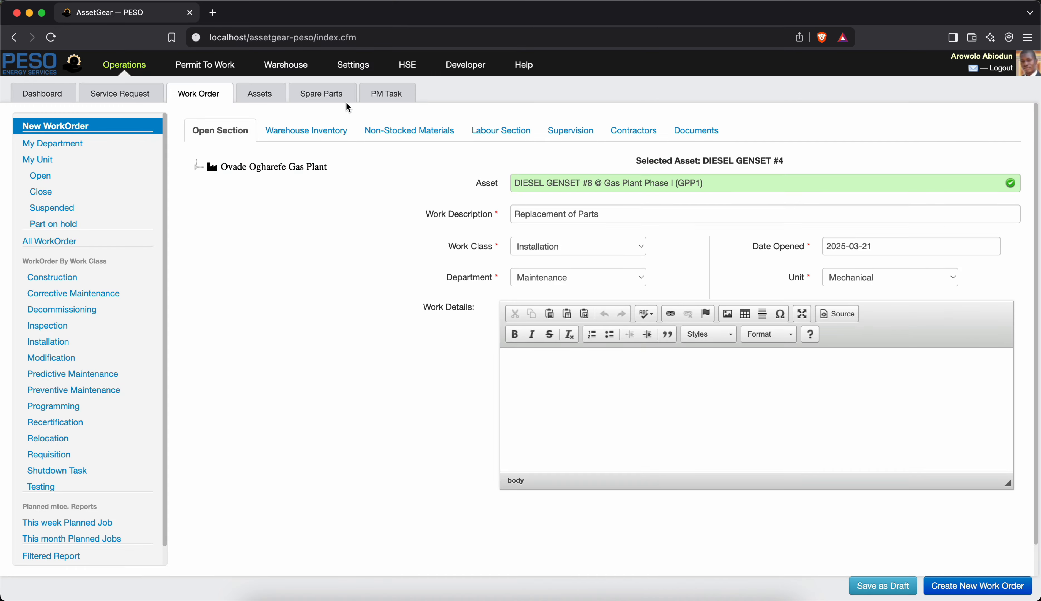
{"action": "left_click", "coordinate": [402, 126]}
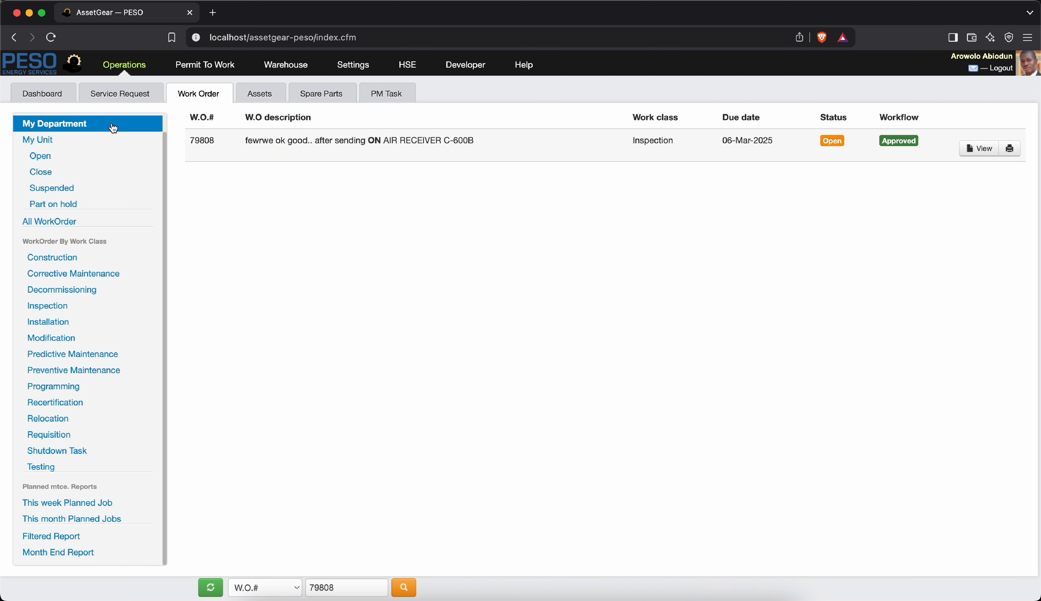
View the blank new work order form in the Electrical Supervisor account and examine the My Department work order list.
{"action": "left_click", "coordinate": [61, 147]}
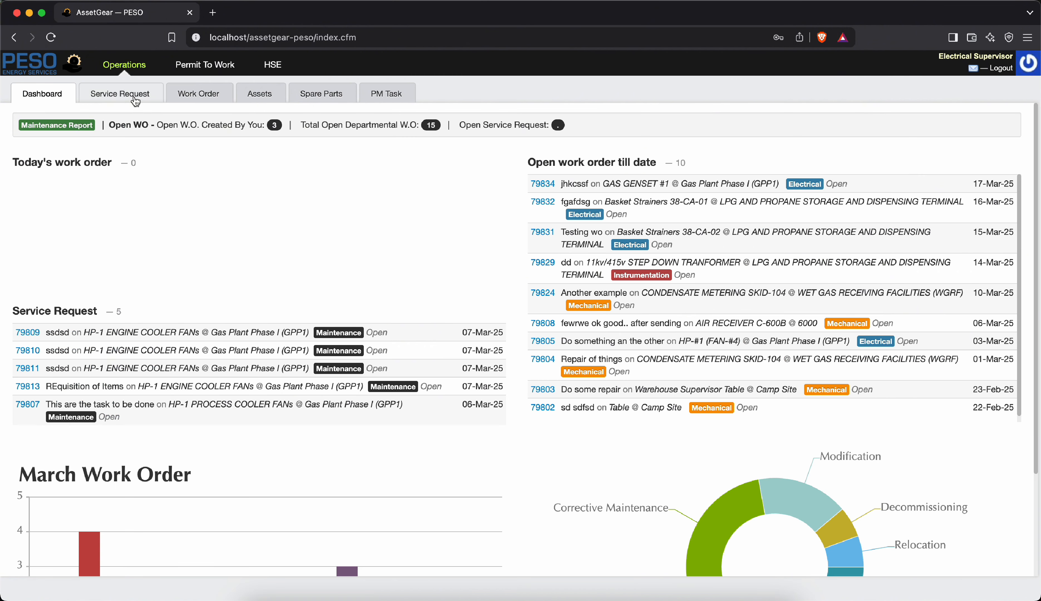
{"action": "left_click", "coordinate": [213, 97]}
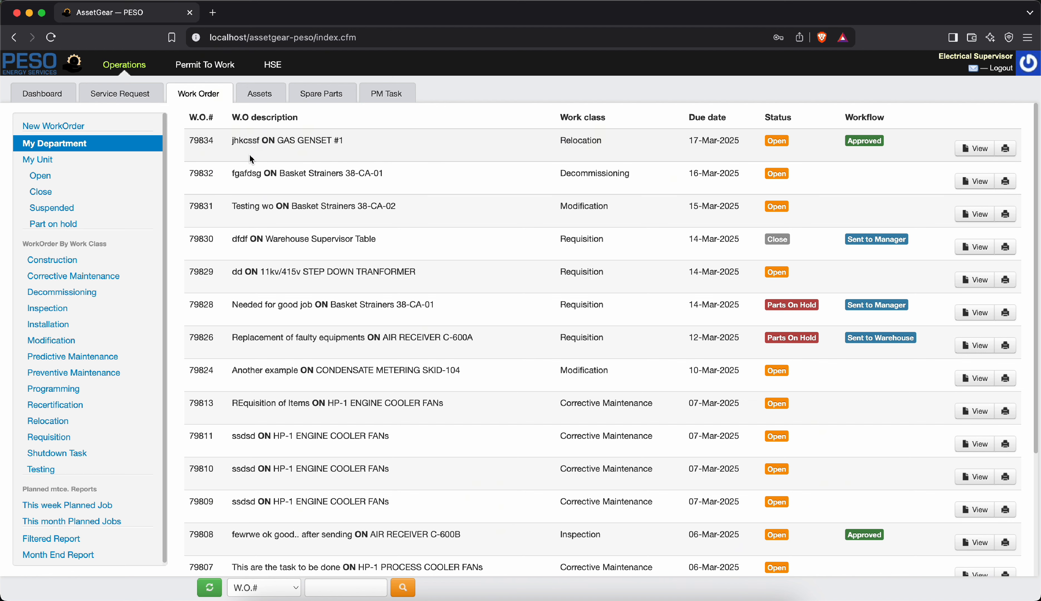
{"action": "left_click", "coordinate": [127, 135]}
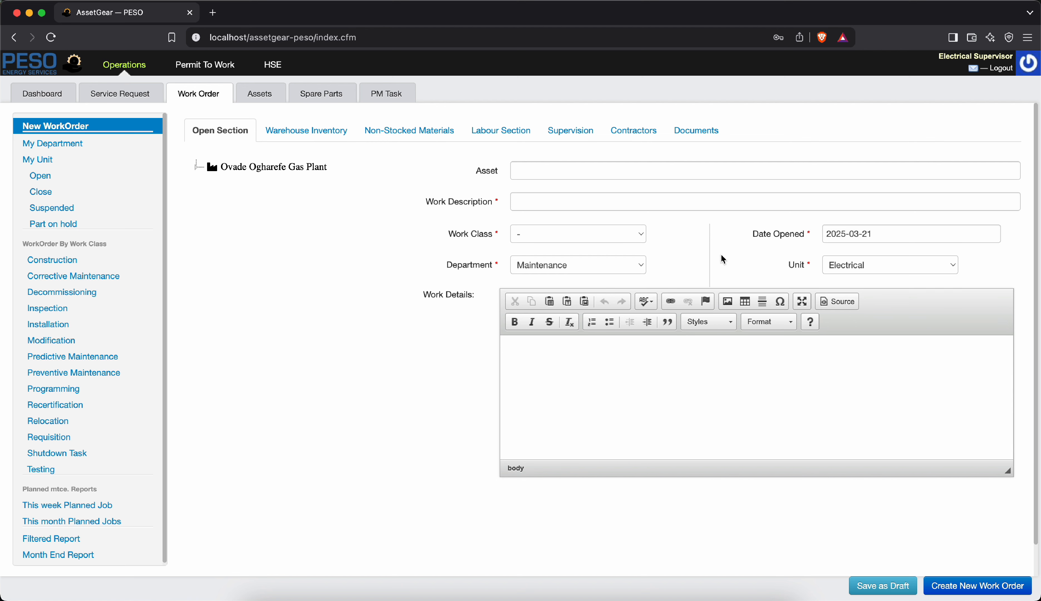
{"action": "left_click", "coordinate": [95, 142]}
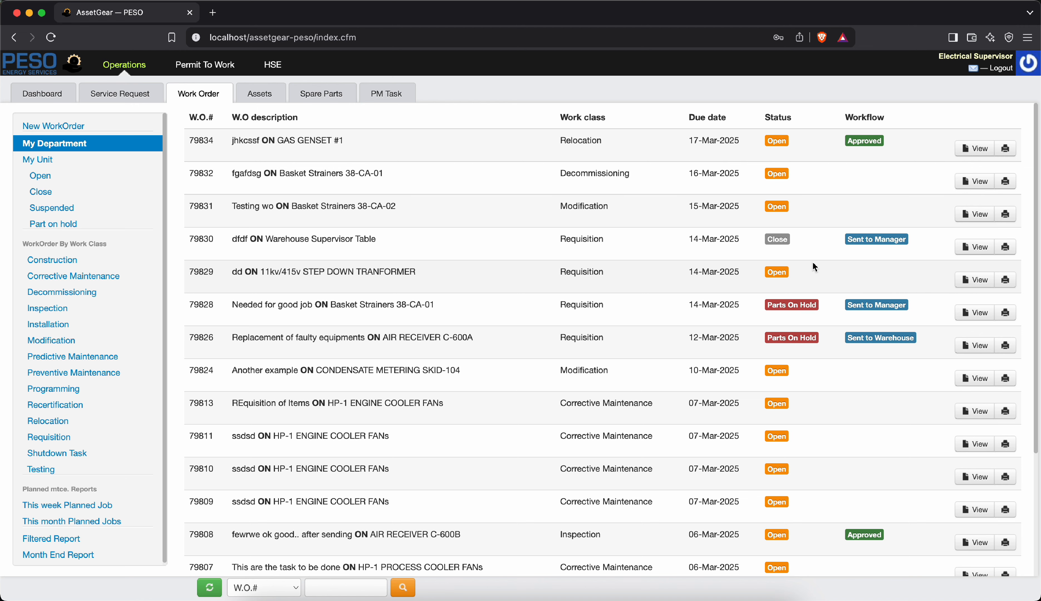
{"action": "scroll", "coordinate": [830, 194], "scroll_direction": "down", "scroll_amount": 4}
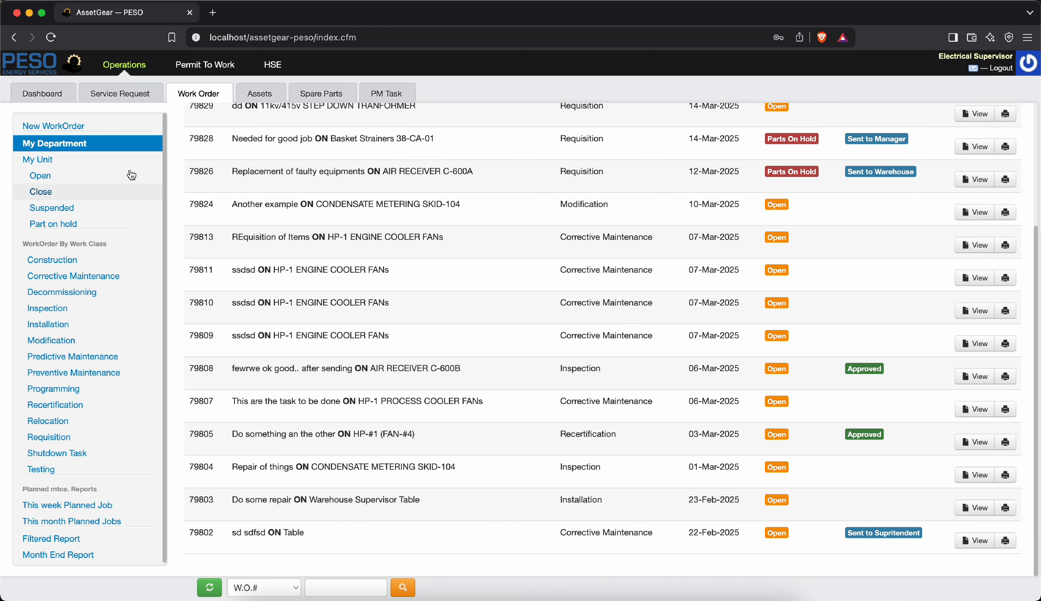
Open the "Testing wo" work order on Basket Strainers 38-CA-02 from the unit's open work orders and examine its saving and sending options.
{"action": "left_click", "coordinate": [46, 177]}
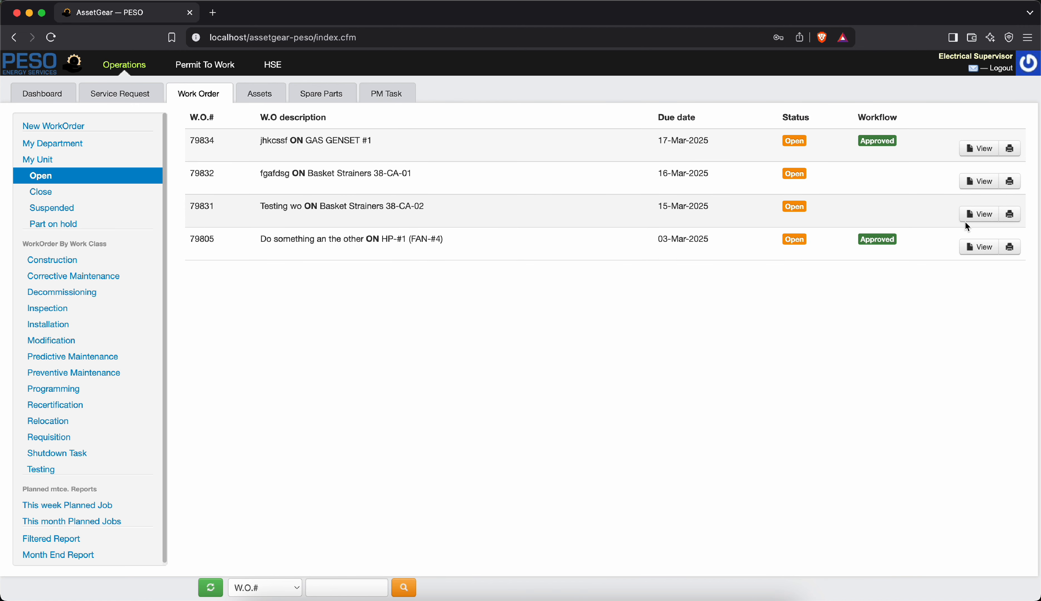
{"action": "left_click", "coordinate": [966, 221]}
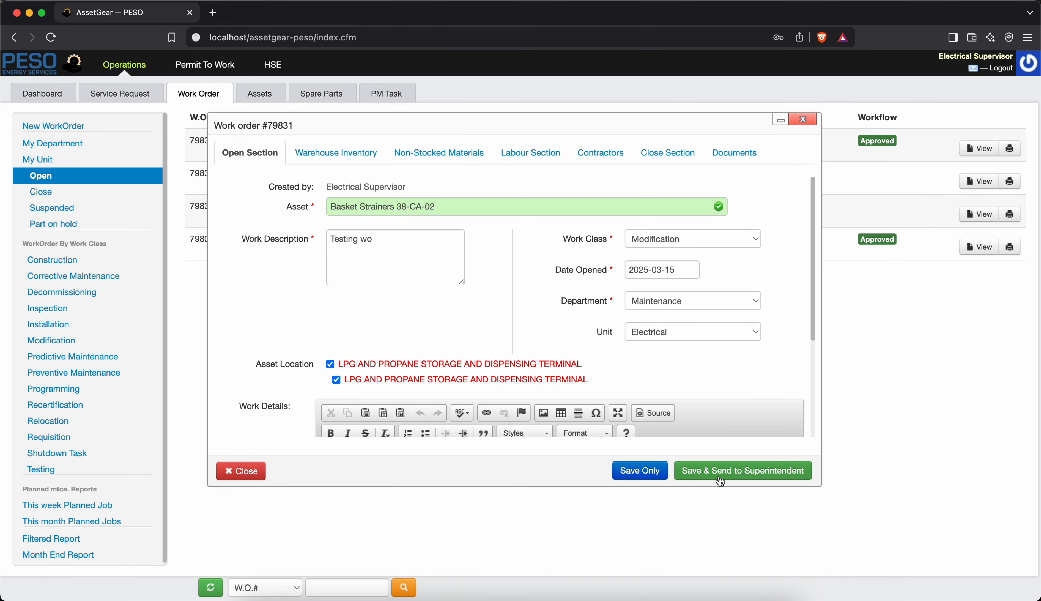
{"action": "scroll", "coordinate": [745, 446], "scroll_direction": "up", "scroll_amount": 5}
{"action": "scroll", "coordinate": [746, 446], "scroll_direction": "down", "scroll_amount": 1}
{"action": "scroll", "coordinate": [746, 446], "scroll_direction": "right", "scroll_amount": 2}
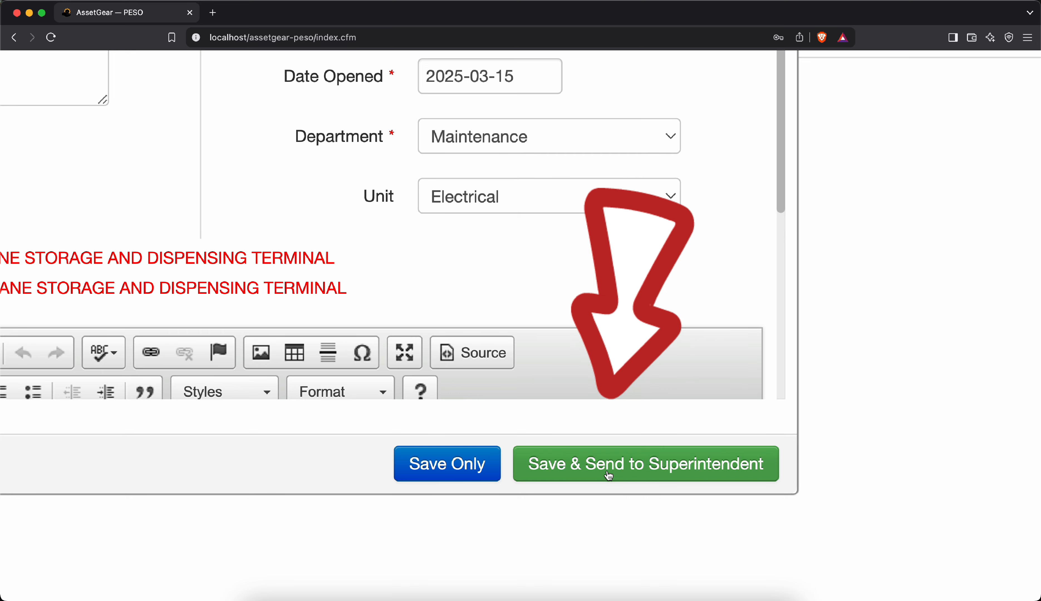
{"action": "scroll", "coordinate": [629, 418], "scroll_direction": "down", "scroll_amount": 4}
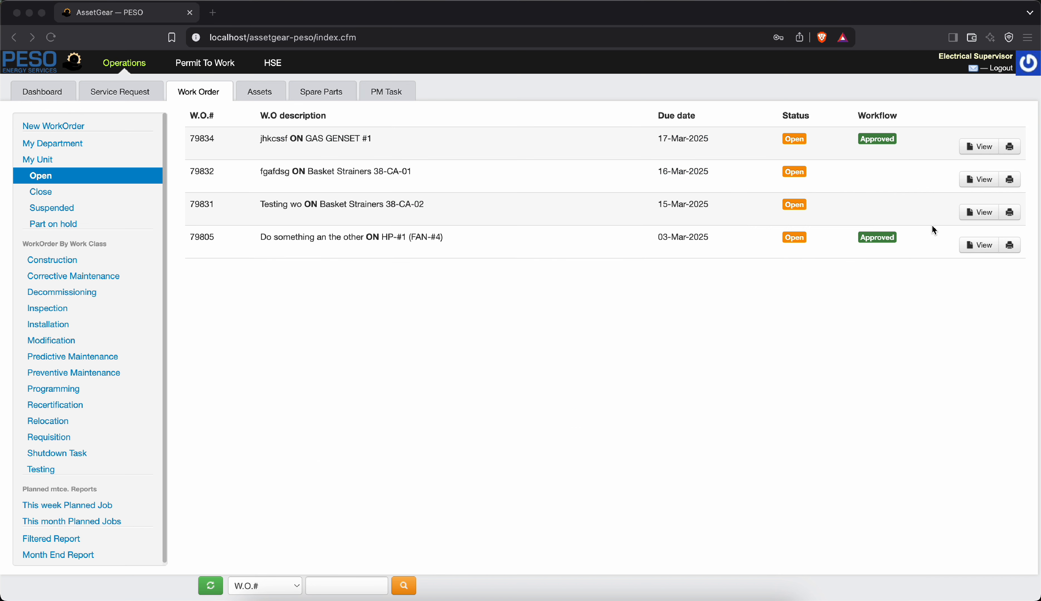
Compare the "Testing wo" work order with the approved HP-#1 (FAN-#4) work order and its Warehouse Inventory section.
{"action": "left_click", "coordinate": [979, 212]}
{"action": "left_click", "coordinate": [979, 213]}
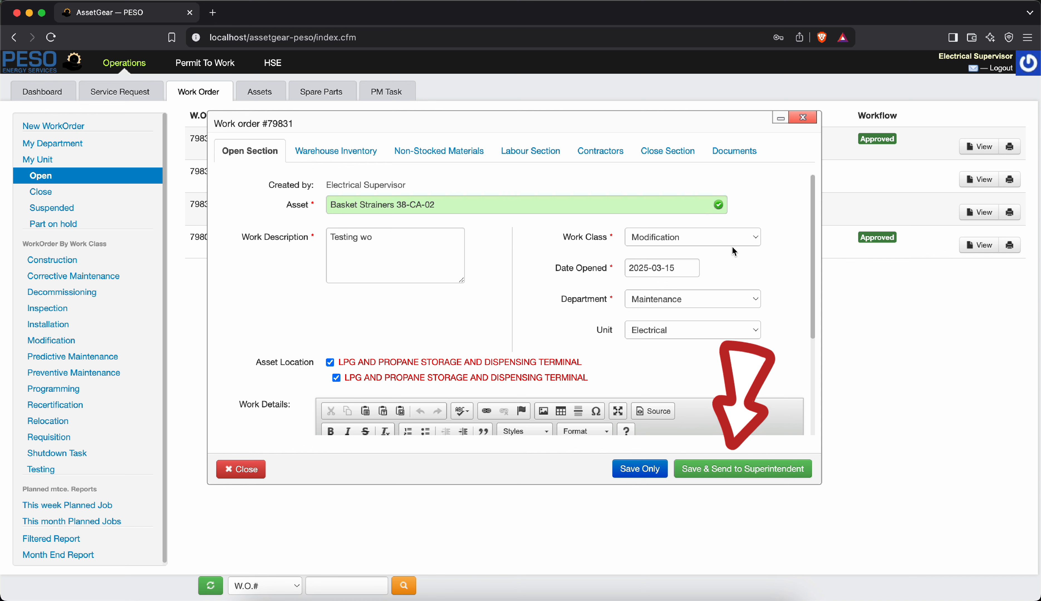
{"action": "left_click", "coordinate": [804, 118]}
{"action": "left_click", "coordinate": [989, 246]}
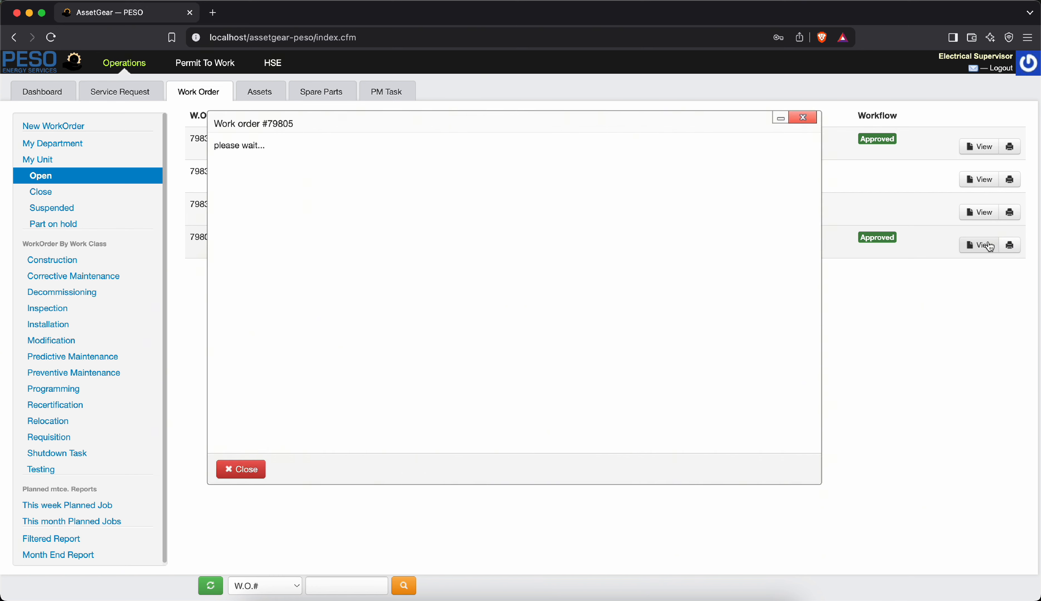
{"action": "left_click", "coordinate": [337, 152]}
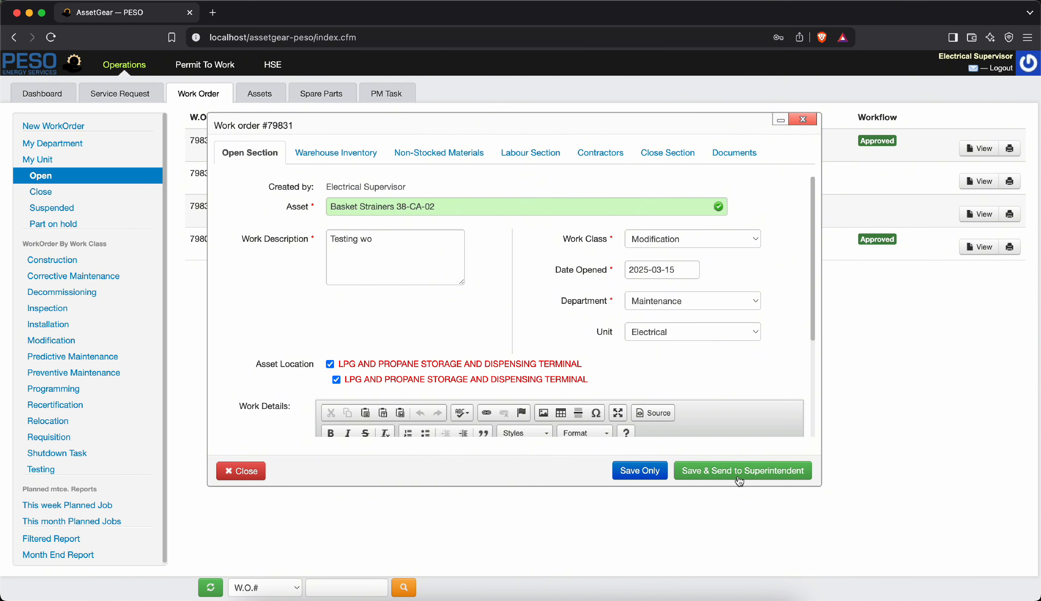
Save the "Testing wo" work order, send it to the Superintendent, and refresh the open work order list.
{"action": "left_click", "coordinate": [739, 479]}
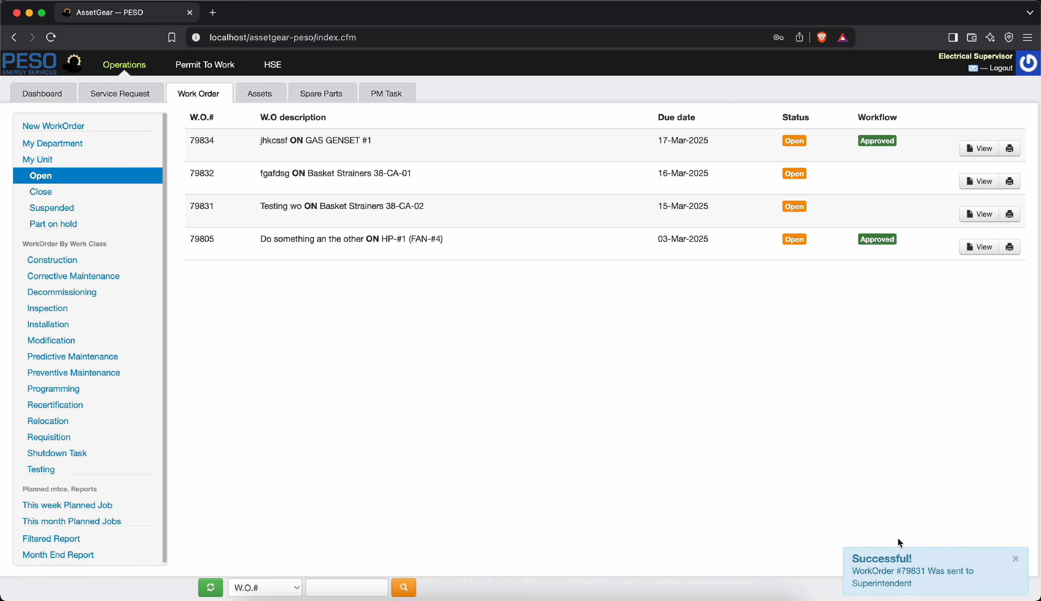
{"action": "left_click", "coordinate": [404, 587]}
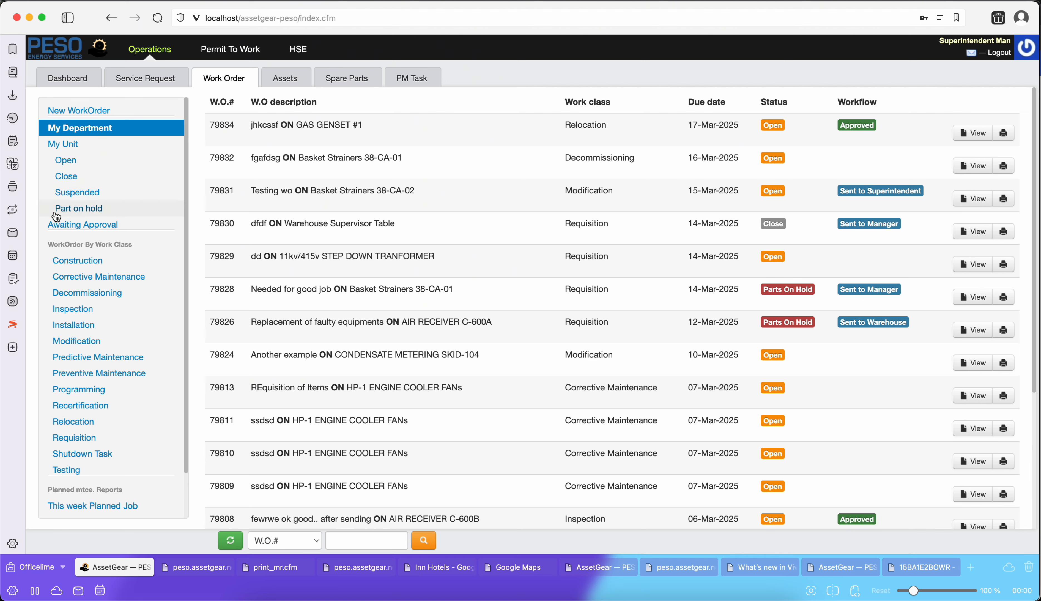
In the Superintendent account, open the "Testing wo" work order from the work orders awaiting approval.
{"action": "scroll", "coordinate": [50, 227], "scroll_direction": "up", "scroll_amount": 5}
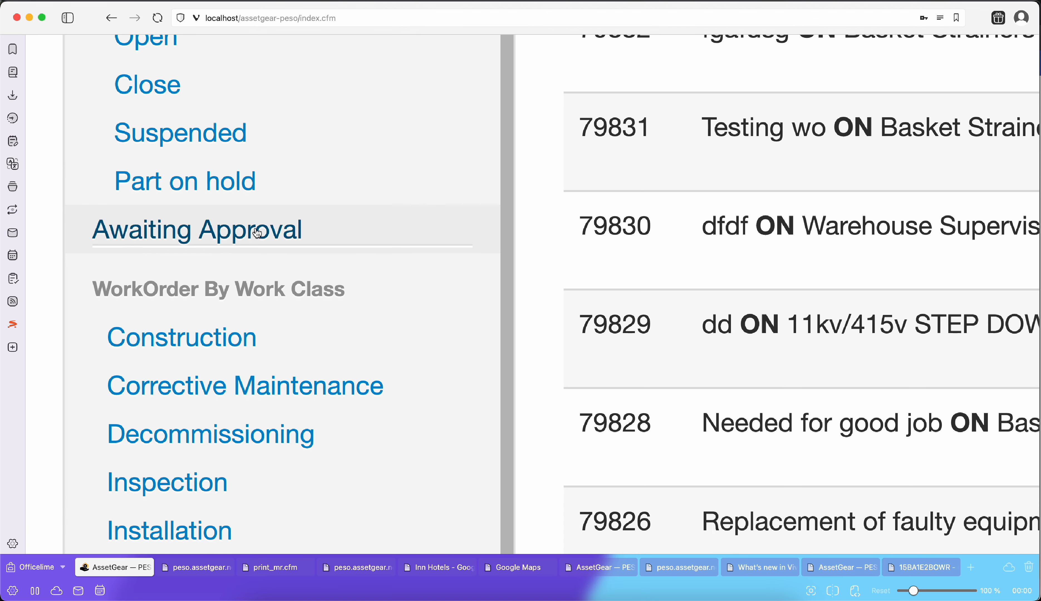
{"action": "scroll", "coordinate": [250, 238], "scroll_direction": "down", "scroll_amount": 5}
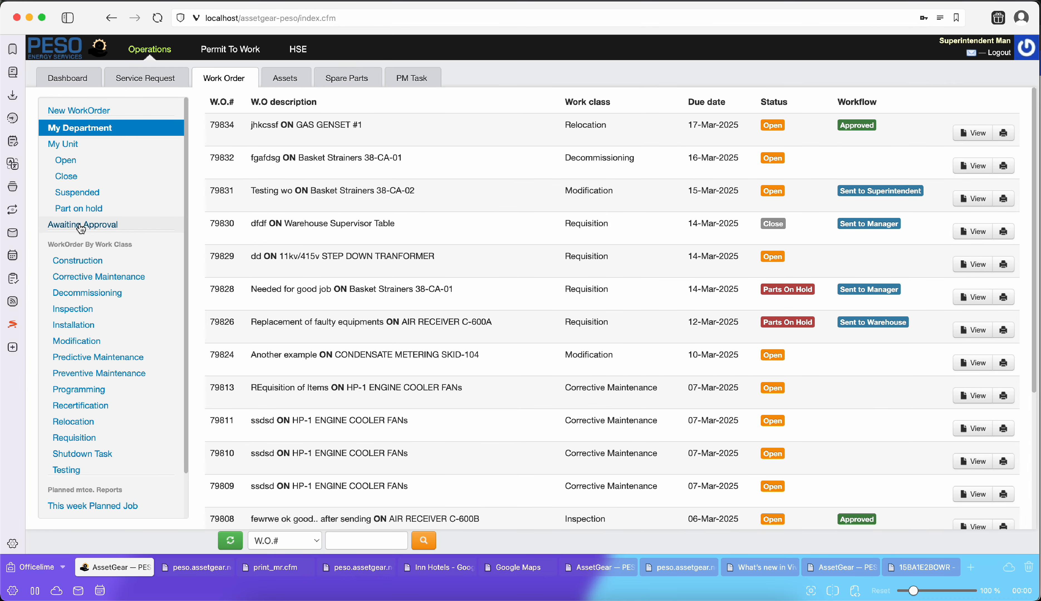
{"action": "left_click", "coordinate": [81, 227]}
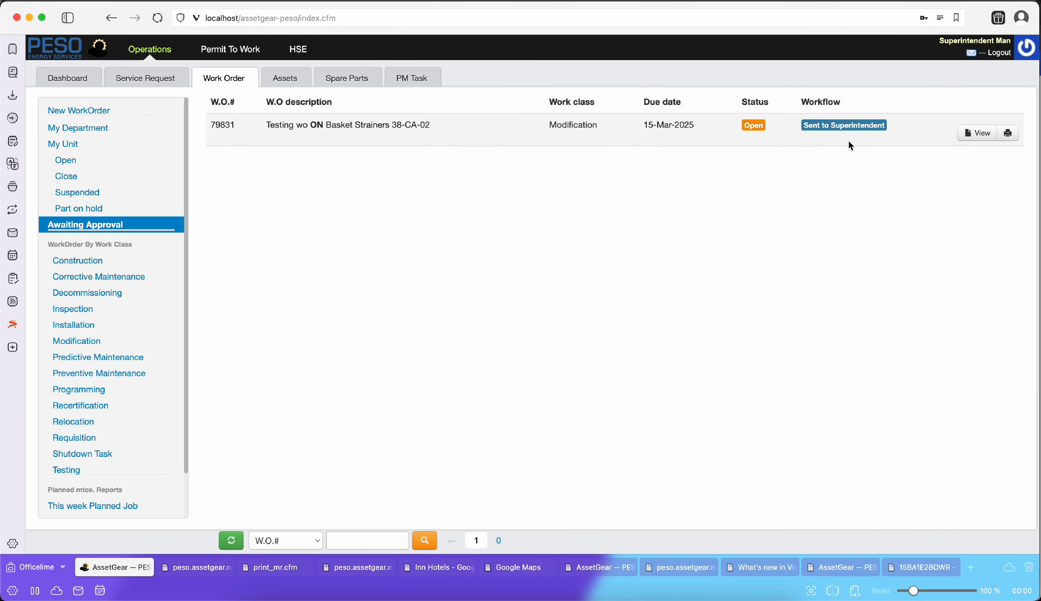
{"action": "left_click", "coordinate": [979, 134]}
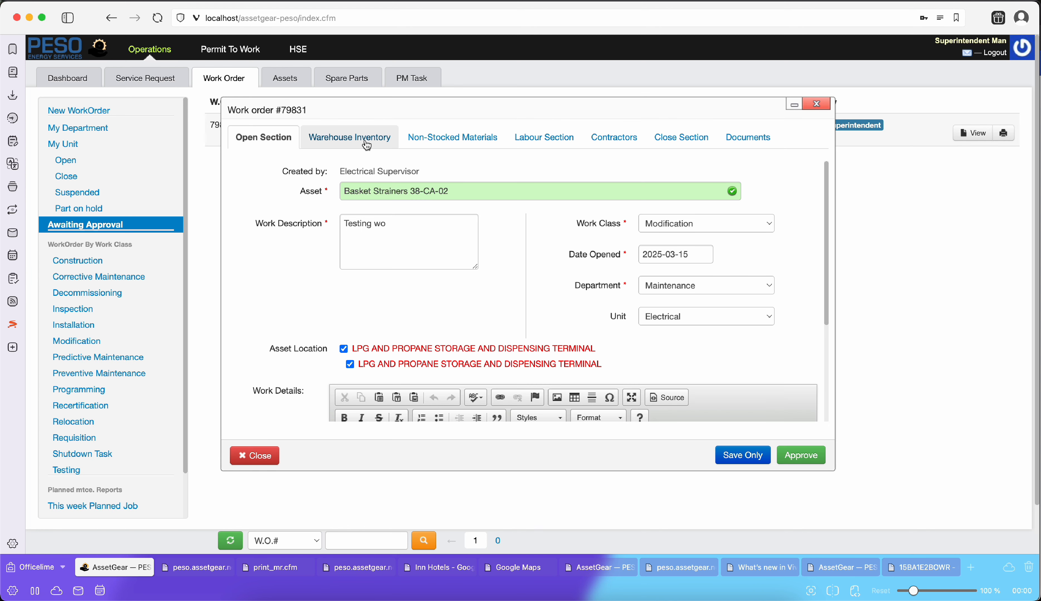
Set the warehouse quantity of ELECTRODE: ROYAL ARC 3.20 X 350 to 4 and approve the work order.
{"action": "left_click", "coordinate": [368, 143]}
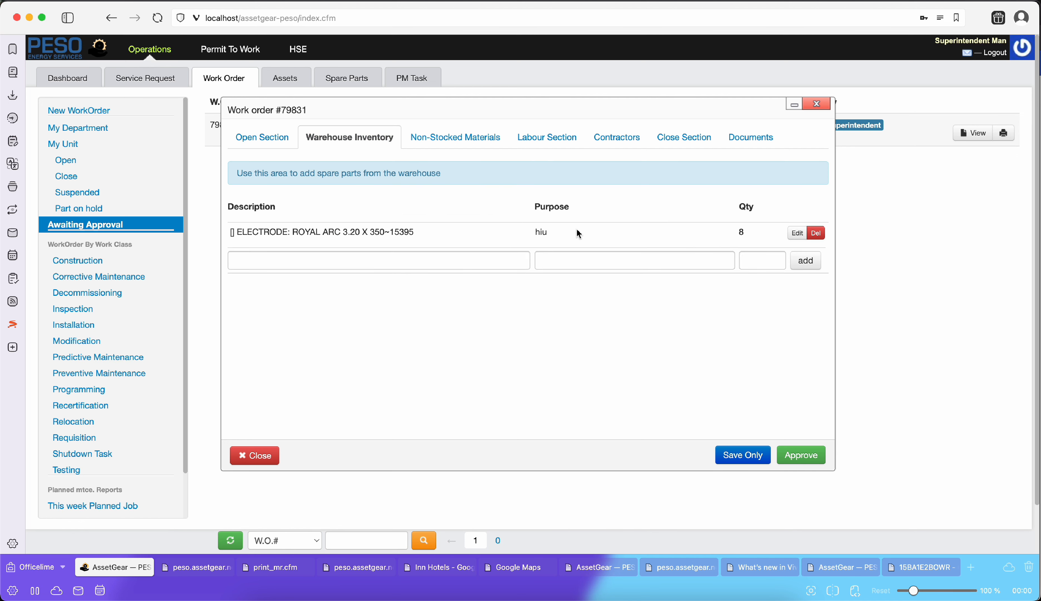
{"action": "left_click", "coordinate": [796, 233]}
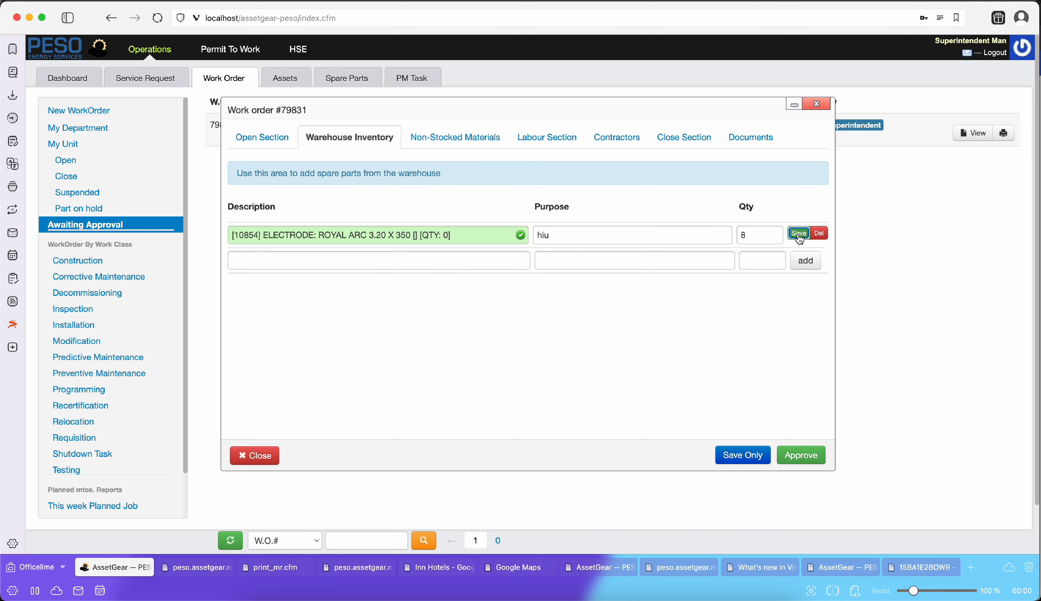
{"action": "left_click", "coordinate": [755, 236]}
{"action": "key", "text": "Up"}
{"action": "left_click", "coordinate": [799, 236]}
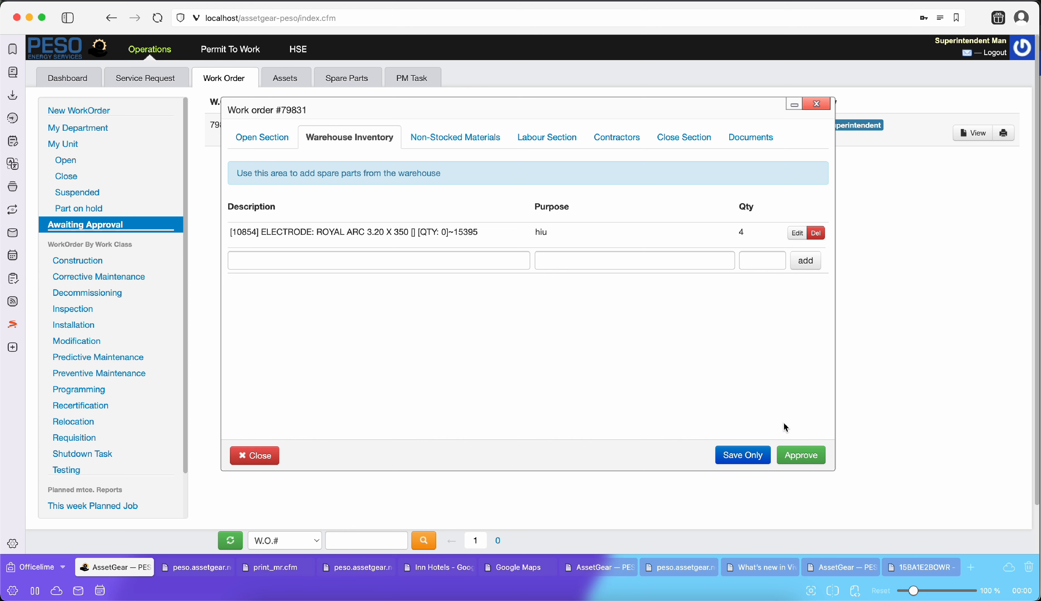
{"action": "left_click", "coordinate": [796, 455]}
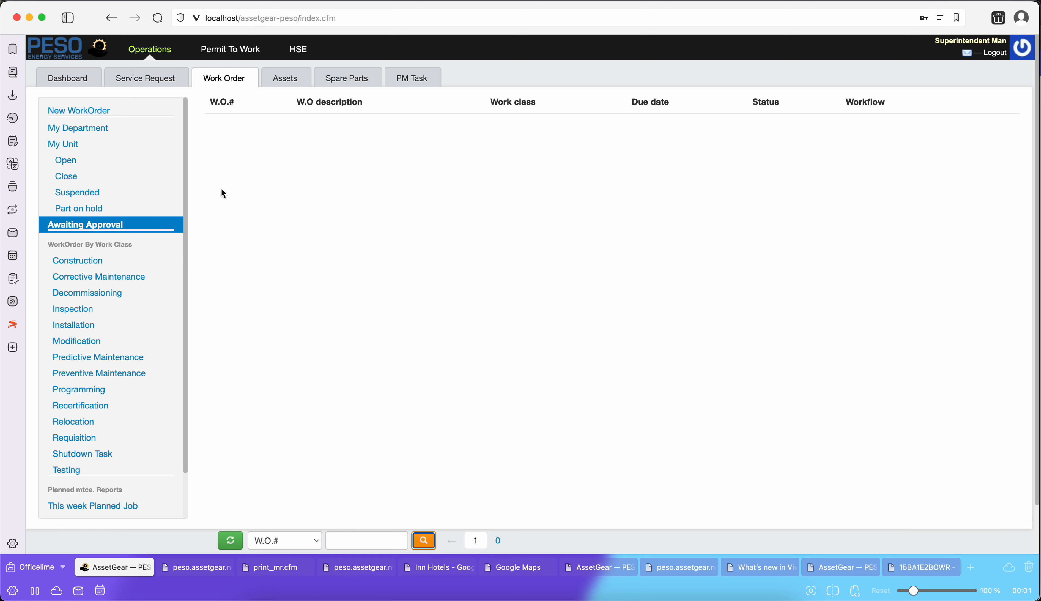
Open the approved HP-#1 (FAN-#4) work order from the My Department list and view its Warehouse Inventory.
{"action": "left_click", "coordinate": [116, 129]}
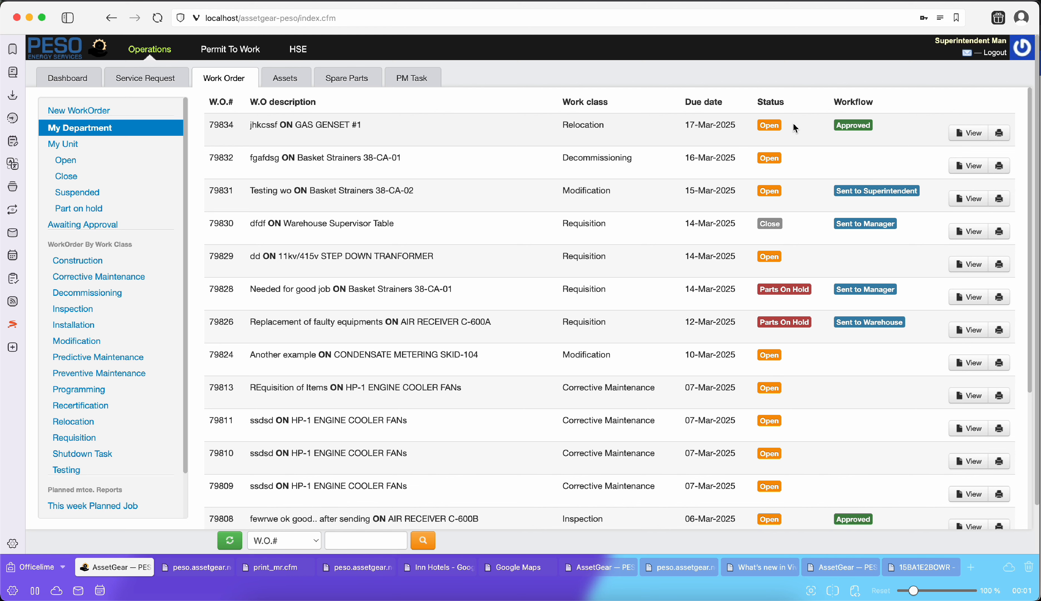
{"action": "left_click", "coordinate": [965, 134]}
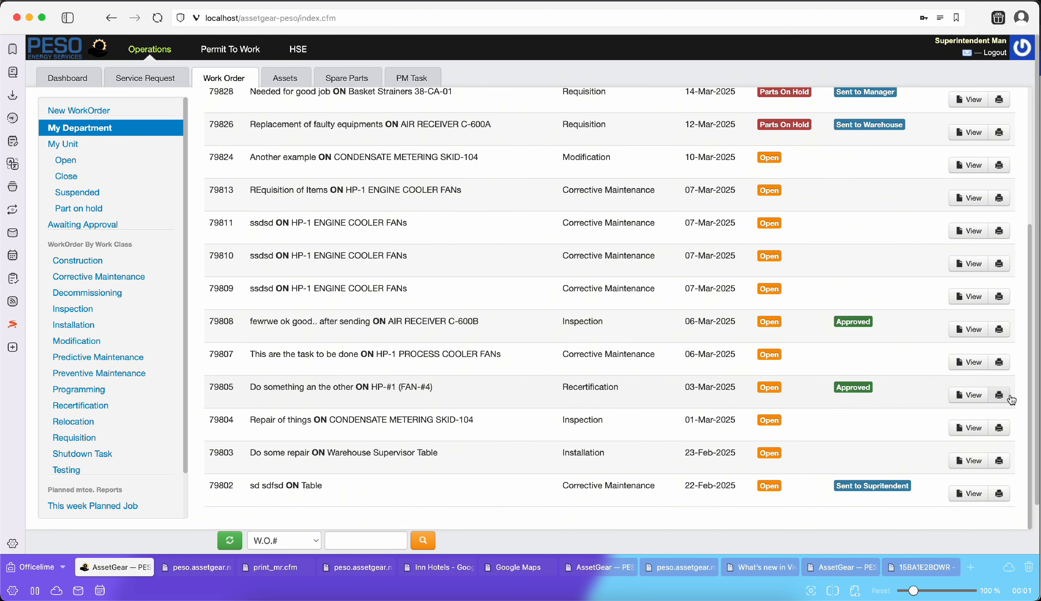
{"action": "left_click", "coordinate": [971, 400]}
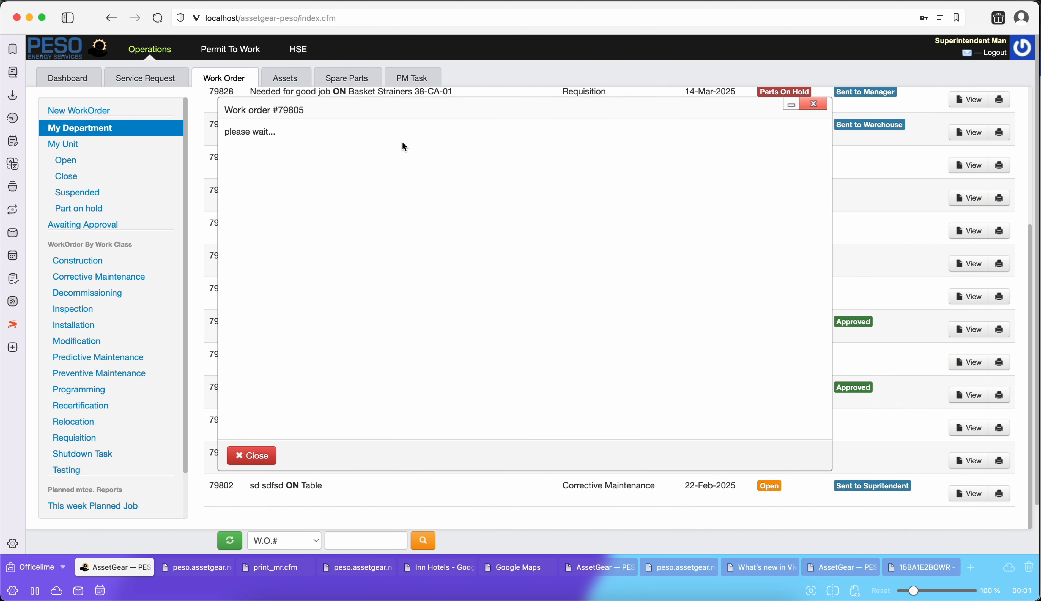
{"action": "left_click", "coordinate": [342, 141]}
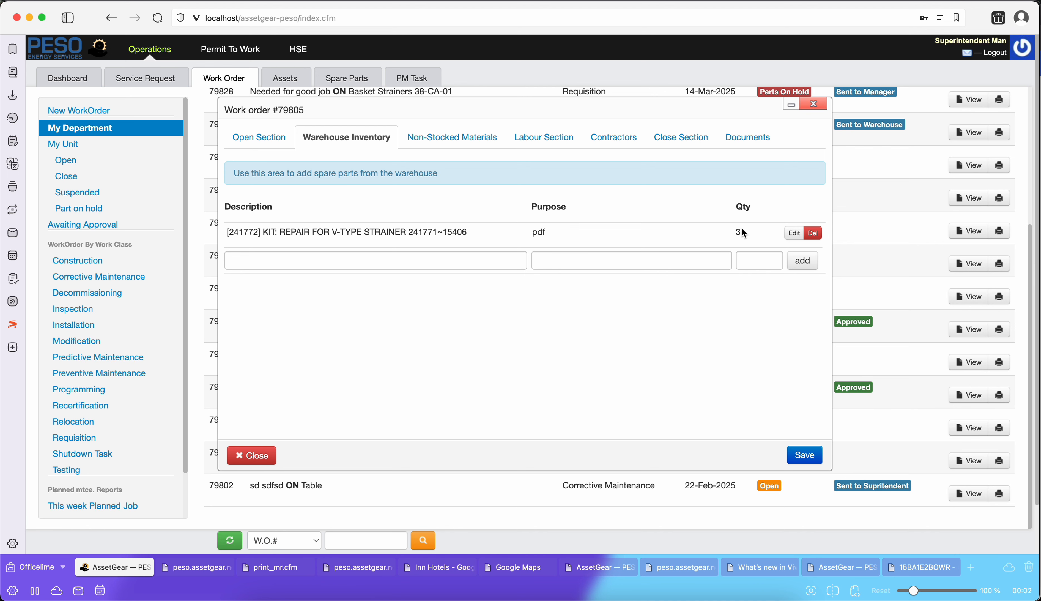
In the Electrical Supervisor account in Brave, refresh the open work orders and check the spare parts of the "Testing wo" work order.
{"action": "left_click", "coordinate": [351, 599]}
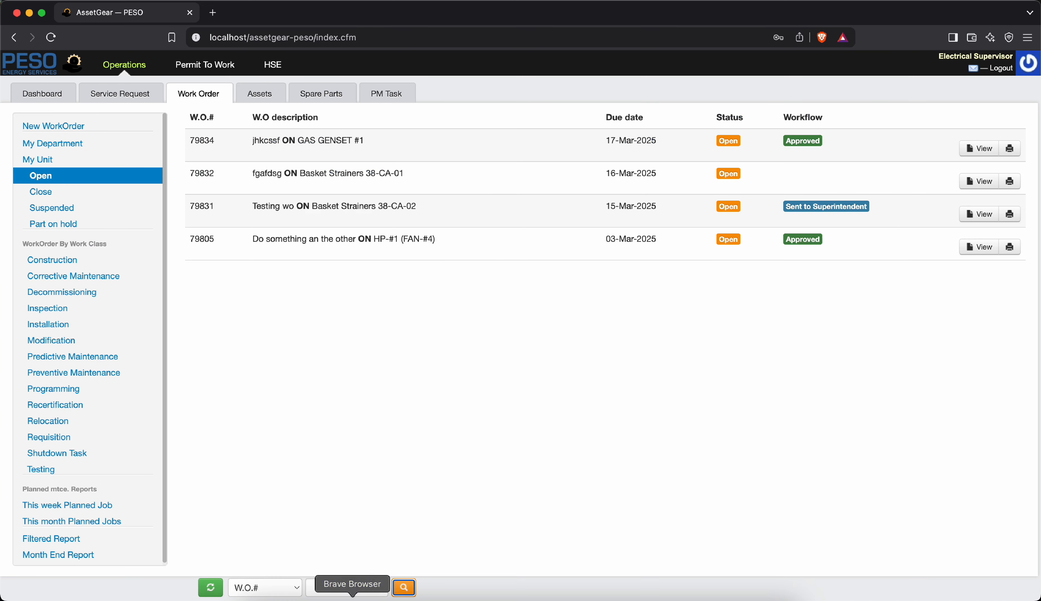
{"action": "left_click", "coordinate": [400, 591]}
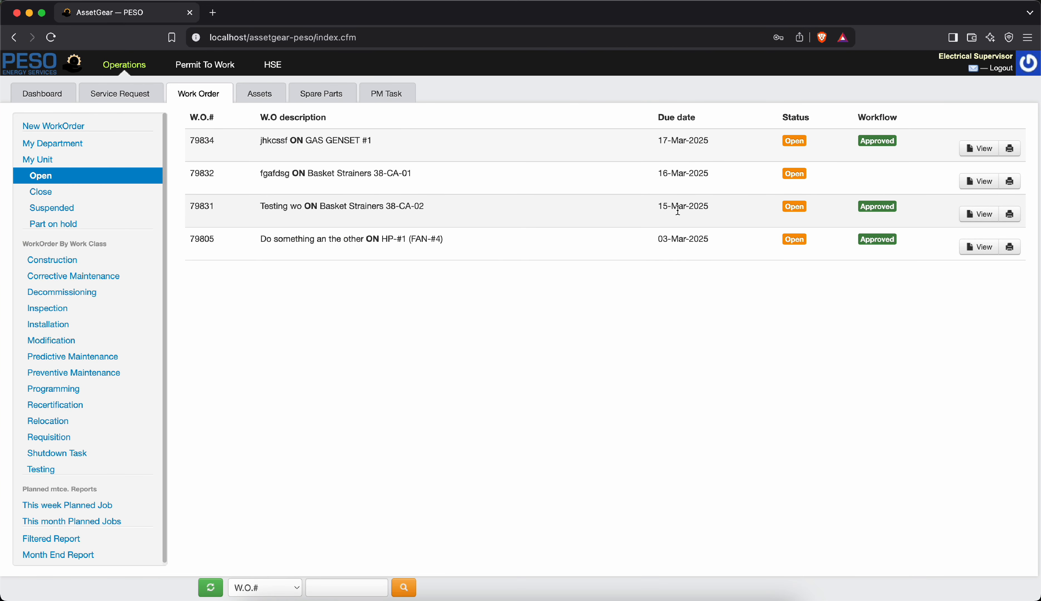
{"action": "left_click", "coordinate": [976, 215]}
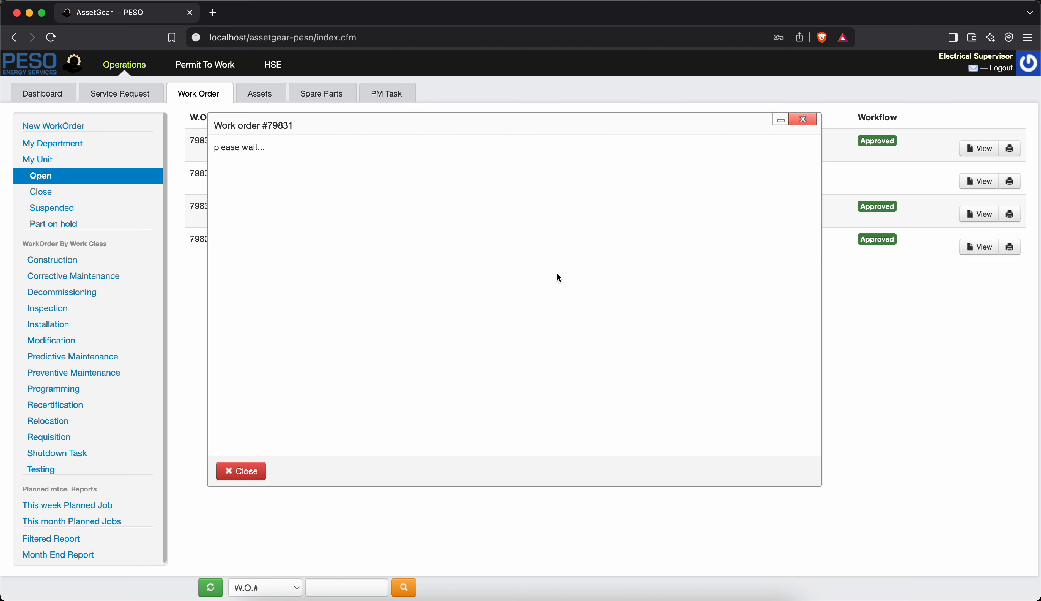
{"action": "left_click", "coordinate": [347, 157]}
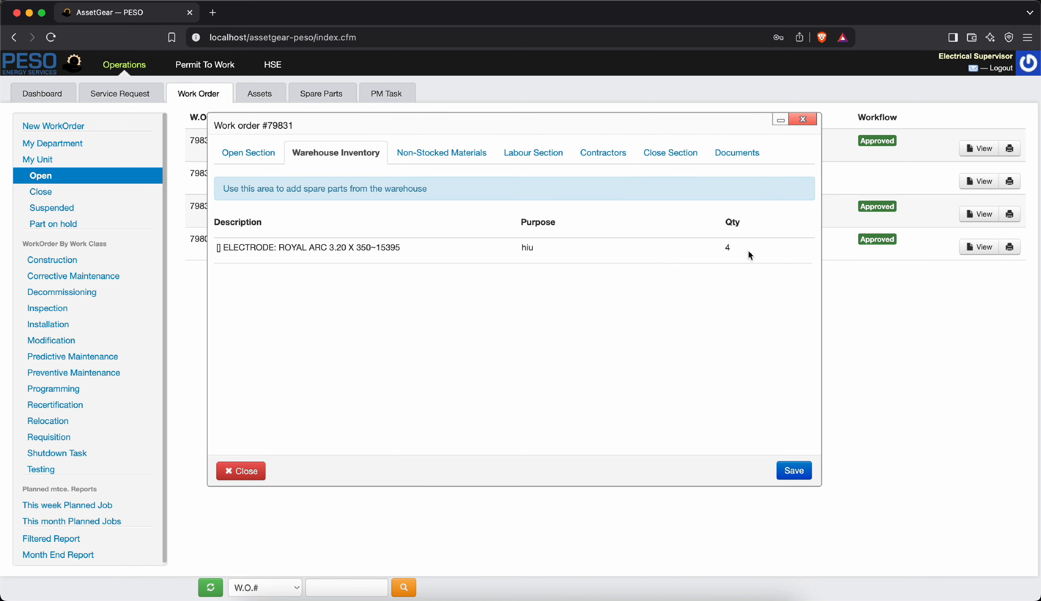
{"action": "left_click", "coordinate": [802, 119]}
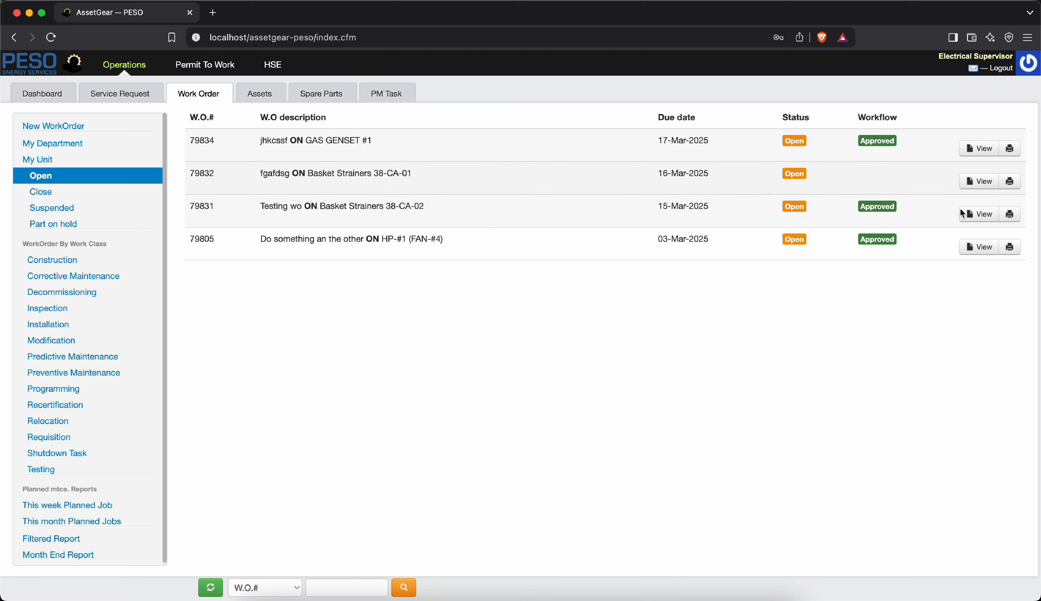
Append "skdjs aksjas d" to the HP-#1 (FAN-#4) work order's description, view its Warehouse Inventory, and save the work order.
{"action": "left_click", "coordinate": [990, 255]}
{"action": "left_click", "coordinate": [421, 270]}
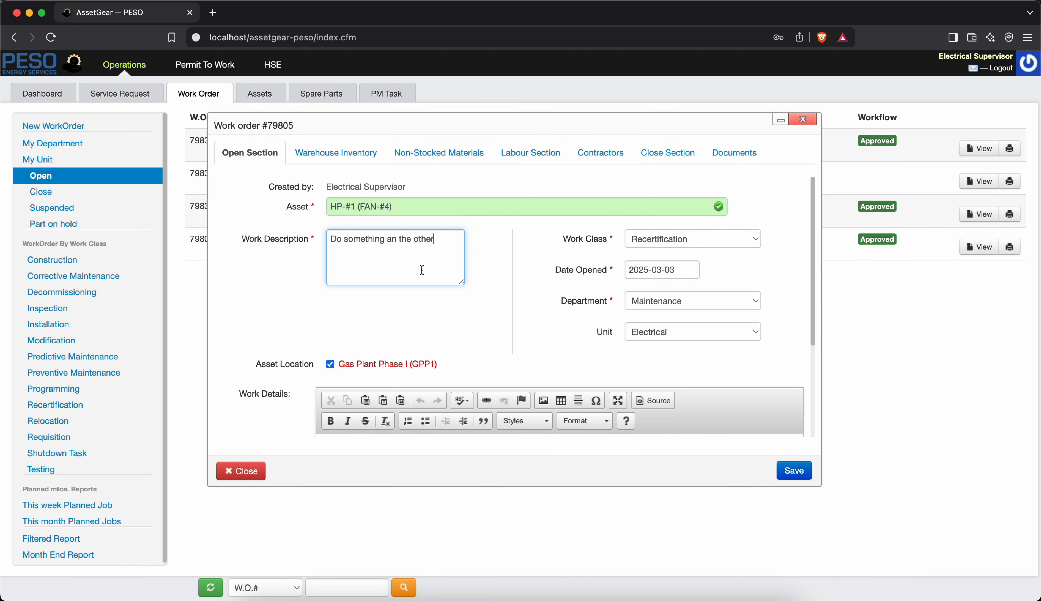
{"action": "type", "text": "skdjs aksjas d"}
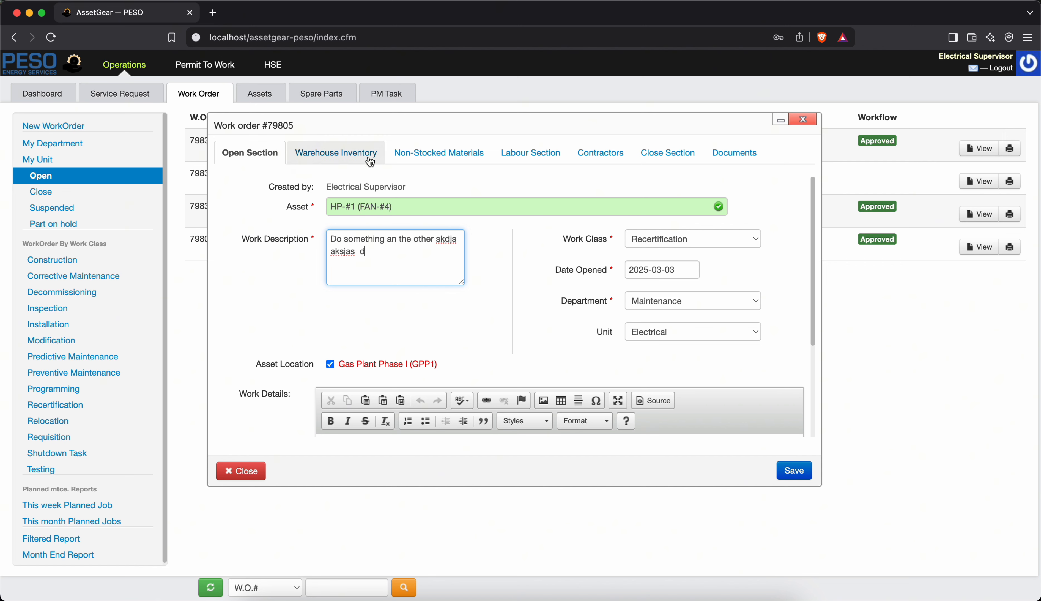
{"action": "left_click", "coordinate": [336, 153]}
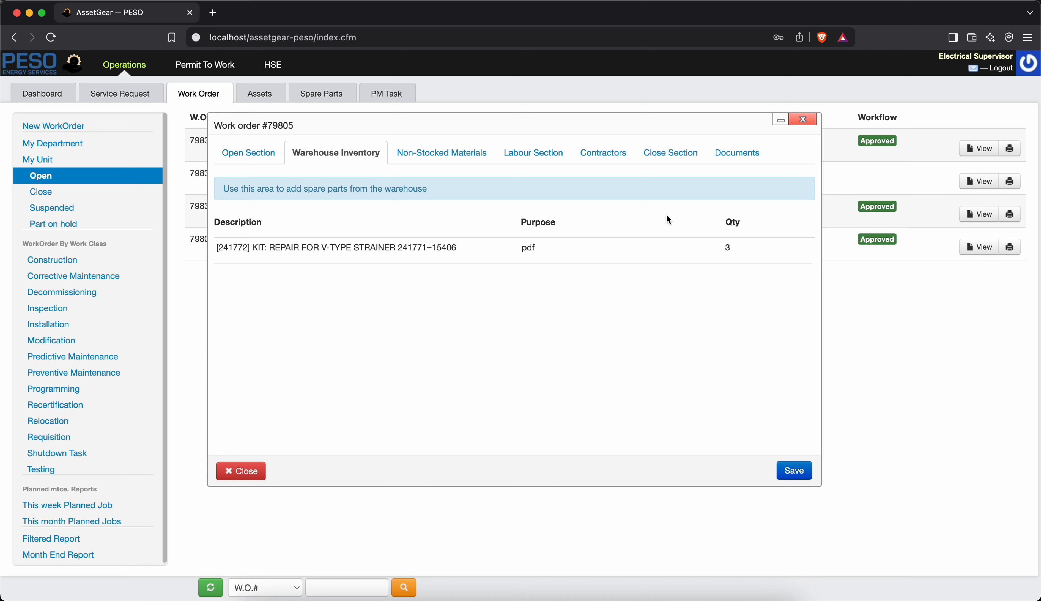
{"action": "left_click", "coordinate": [794, 471]}
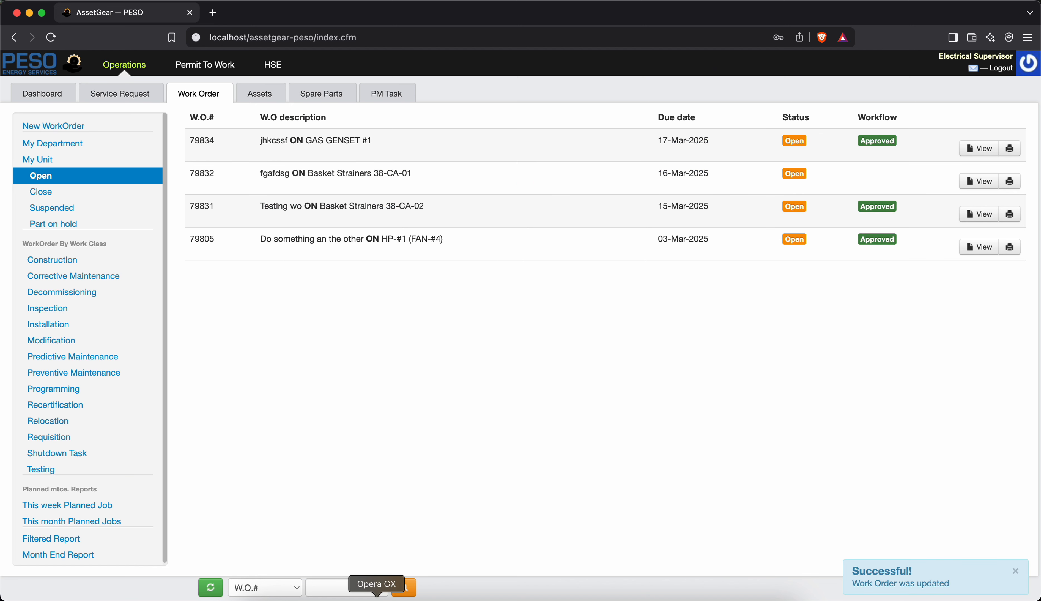
In the Superintendent account, set the quantity of KIT: REPAIR FOR V-TYPE STRAINER 241771 to 13 and save the HP-#1 (FAN-#4) work order.
{"action": "left_click", "coordinate": [401, 600]}
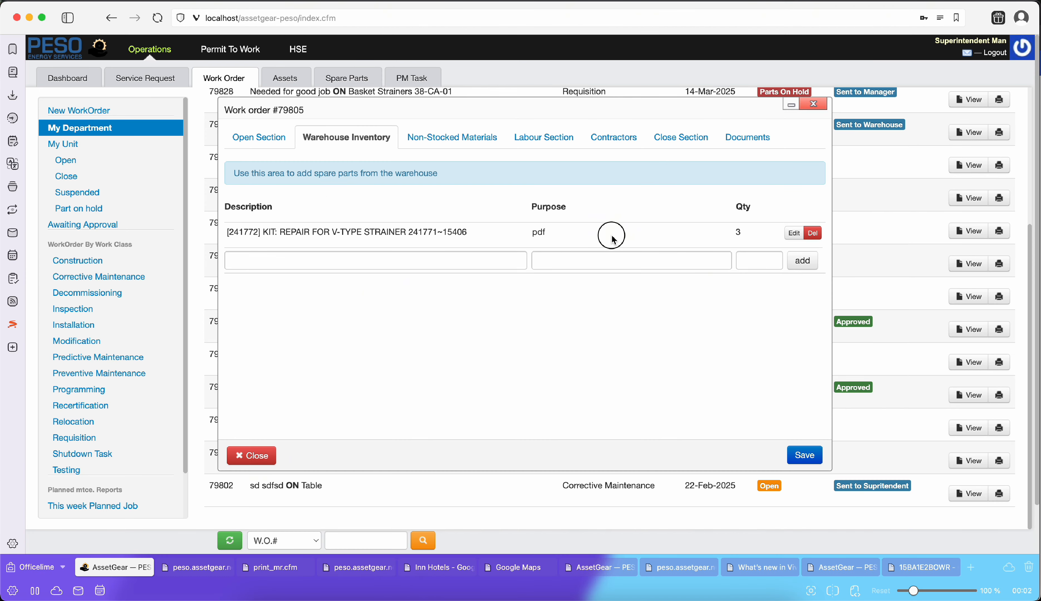
{"action": "left_click", "coordinate": [744, 239]}
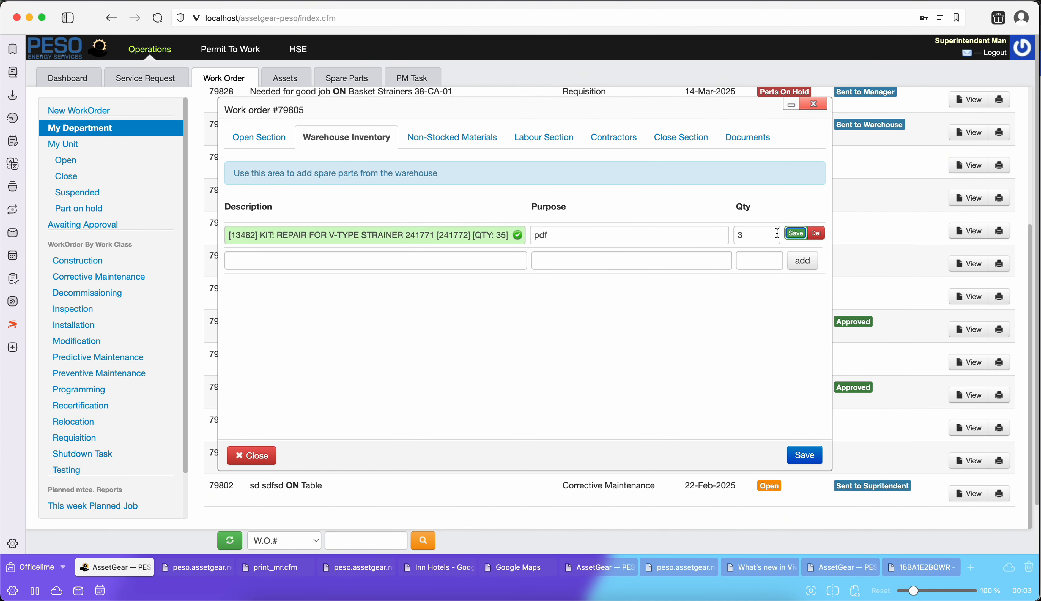
{"action": "left_click", "coordinate": [741, 236]}
{"action": "type", "text": "1"}
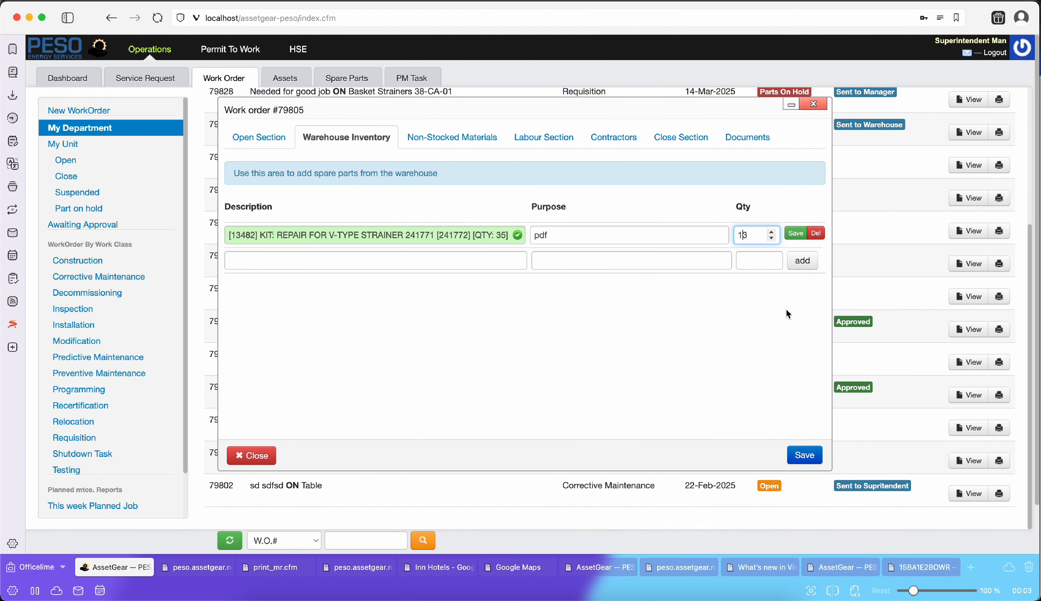
{"action": "left_click", "coordinate": [795, 448]}
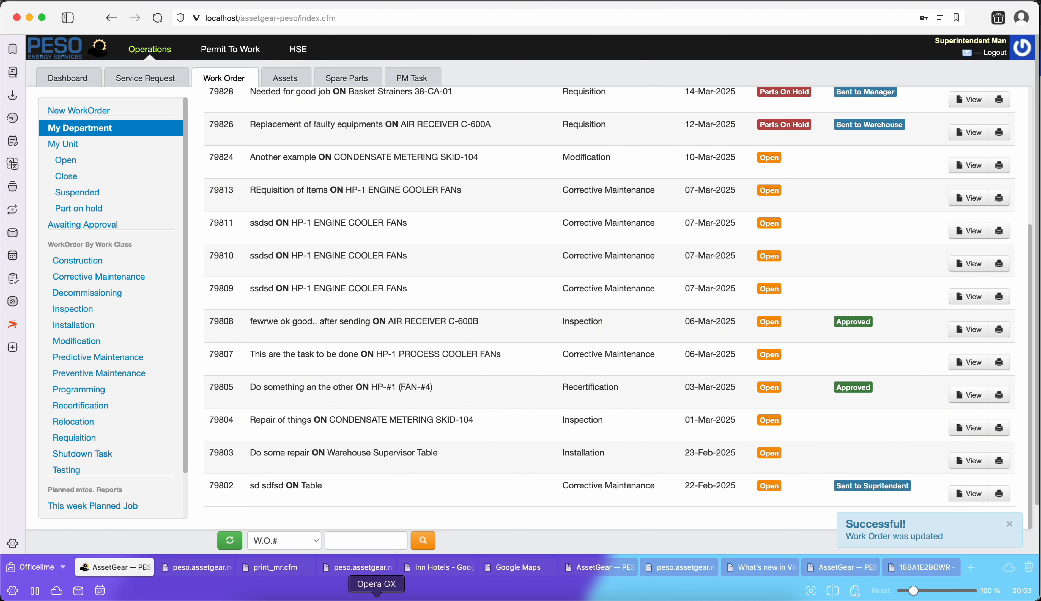
Switch to the Electrical Supervisor account in Brave and view the Warehouse Inventory of the HP-#1 (FAN-#4) work order.
{"action": "left_click", "coordinate": [351, 600]}
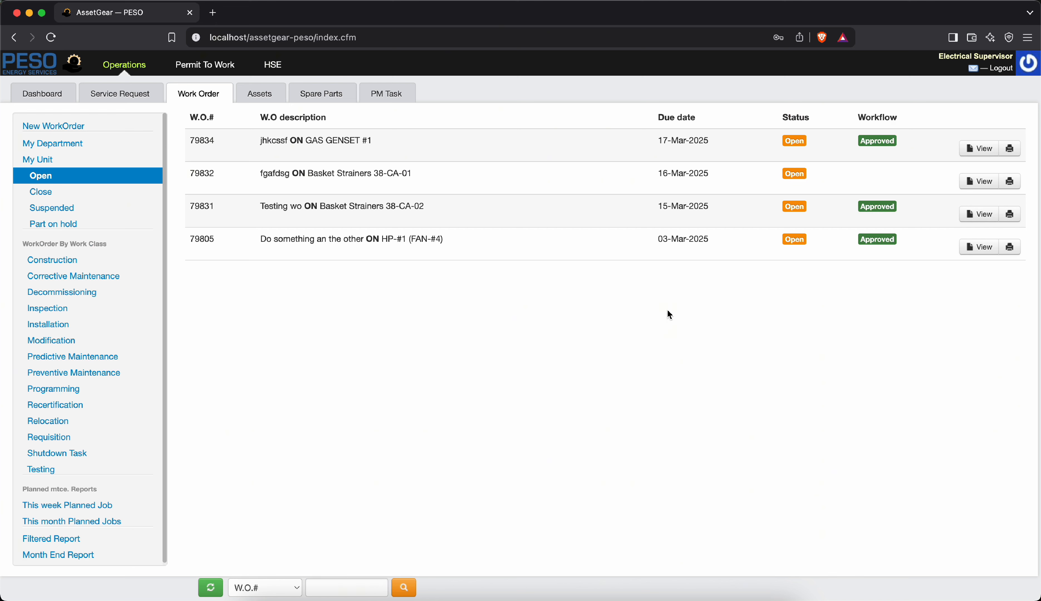
{"action": "left_click", "coordinate": [965, 247]}
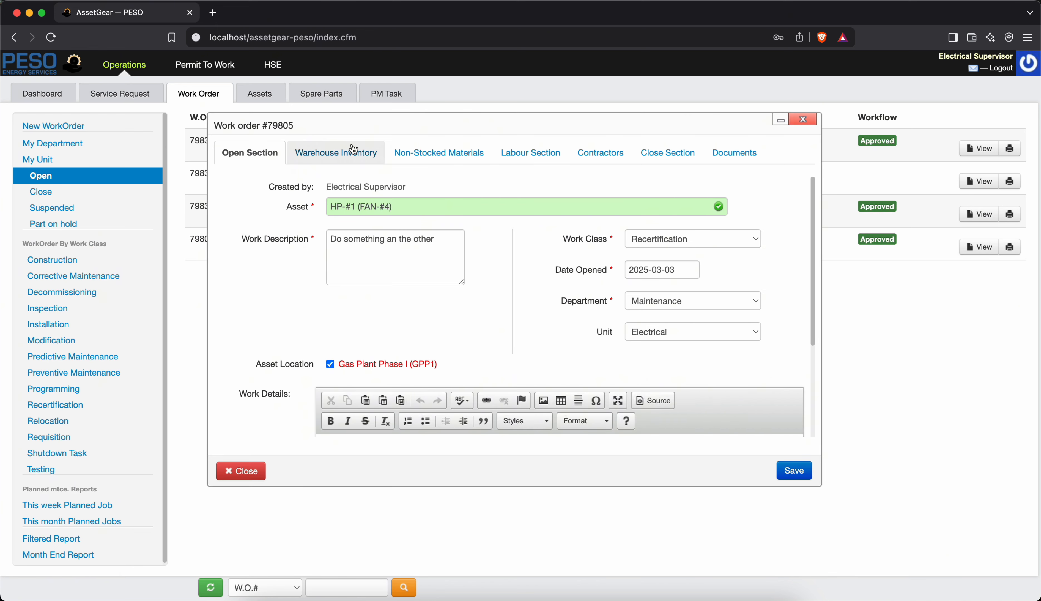
{"action": "left_click", "coordinate": [336, 152]}
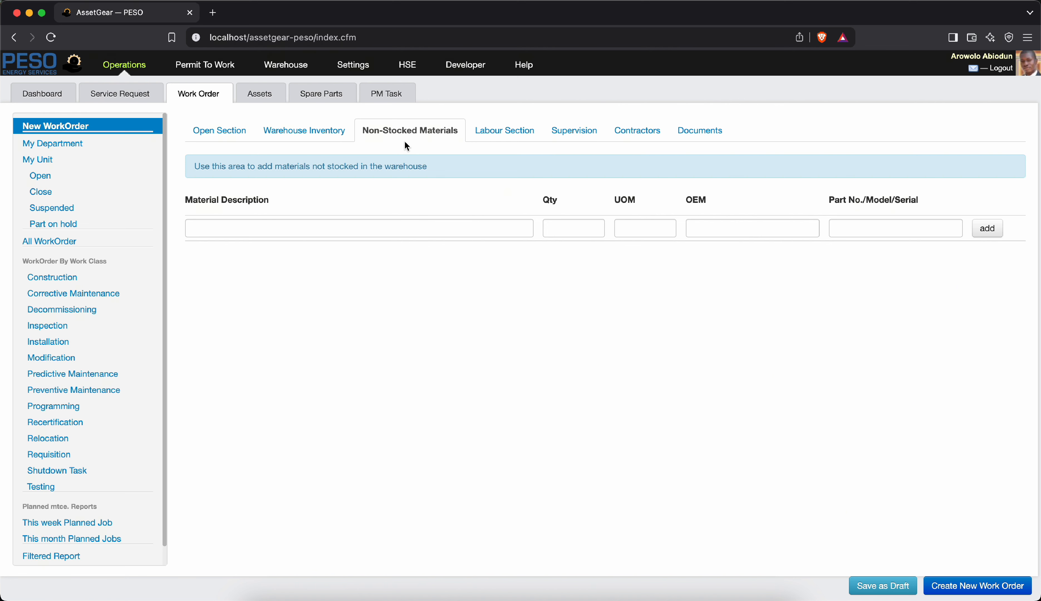
Review the Warehouse Inventory, Non-Stocked Materials and Open Section of the new DIESEL GENSET work order.
{"action": "left_click", "coordinate": [248, 133]}
{"action": "left_click", "coordinate": [285, 138]}
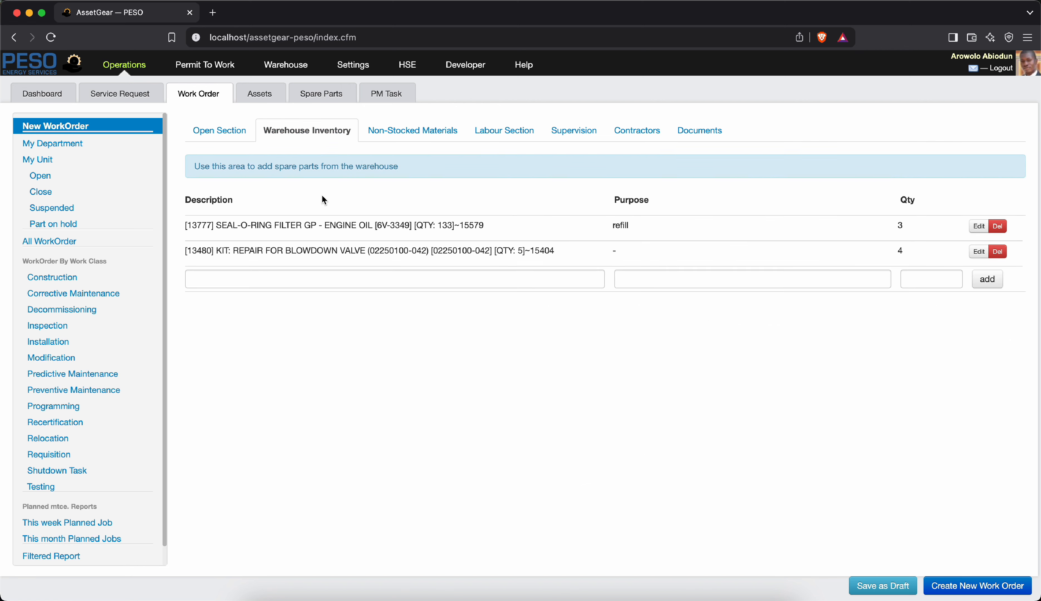
{"action": "left_click", "coordinate": [397, 128]}
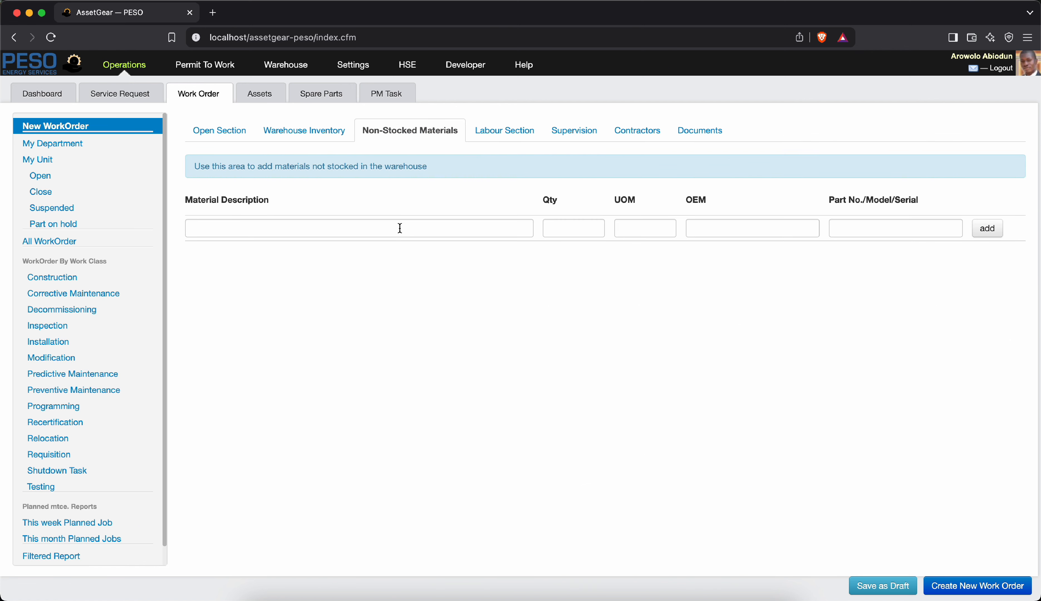
{"action": "left_click", "coordinate": [358, 235]}
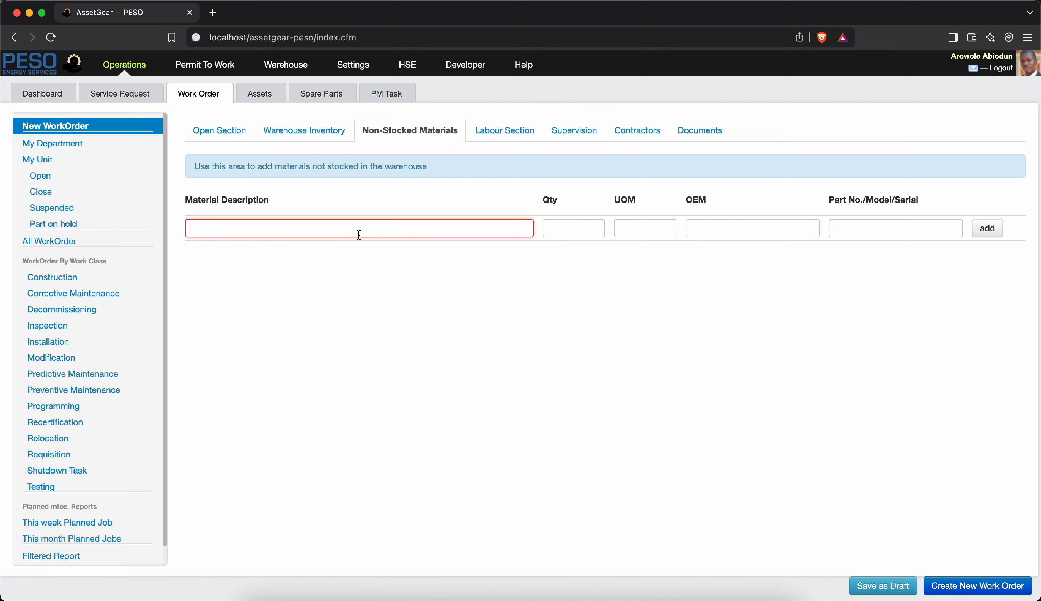
{"action": "left_click", "coordinate": [231, 136]}
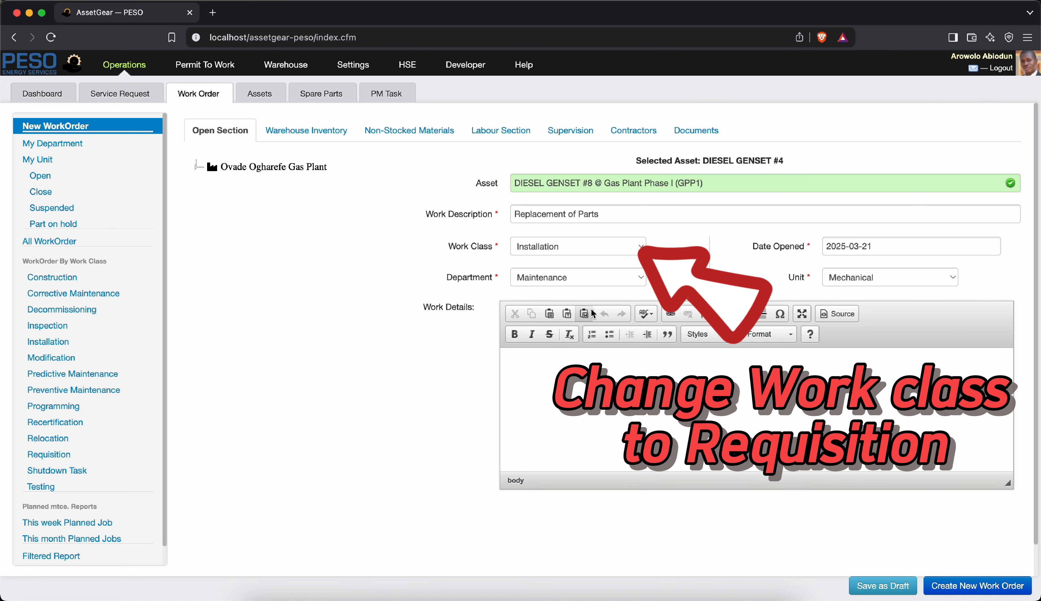
Add the non-stocked material Laptop with quantity 2, UOM Each, OEM Lenovo and model x1-carbon, and open the Labour Section.
{"action": "left_click", "coordinate": [428, 140]}
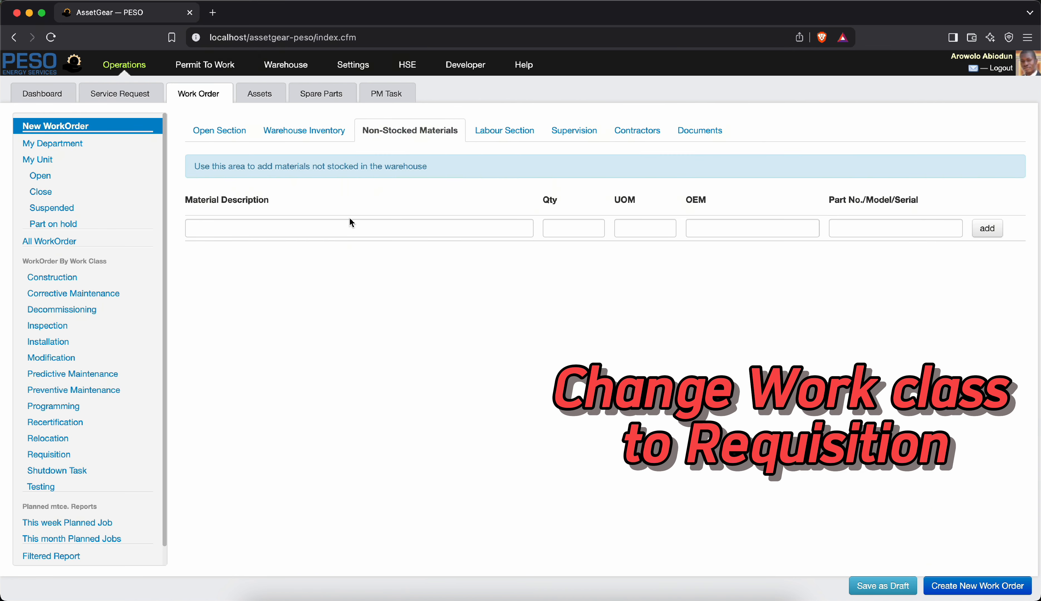
{"action": "left_click", "coordinate": [349, 225]}
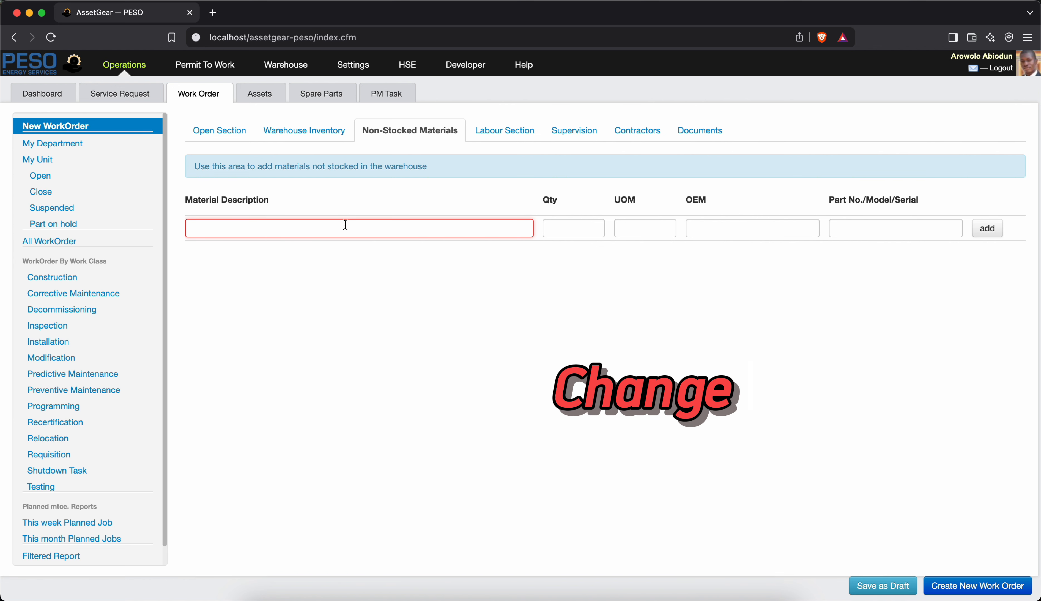
{"action": "type", "text": "Laptop"}
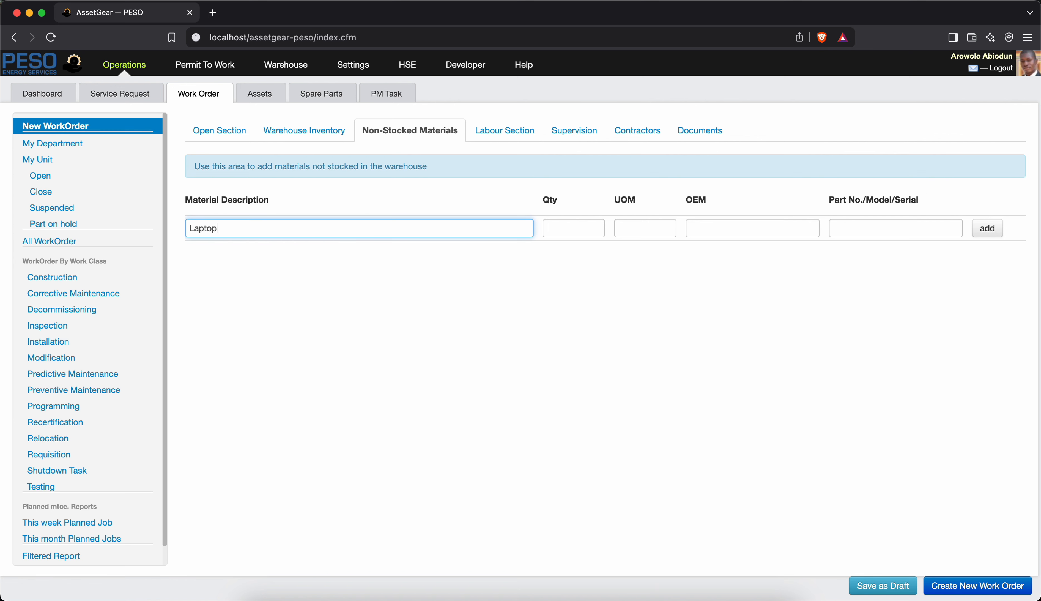
{"action": "key", "text": "Tab"}
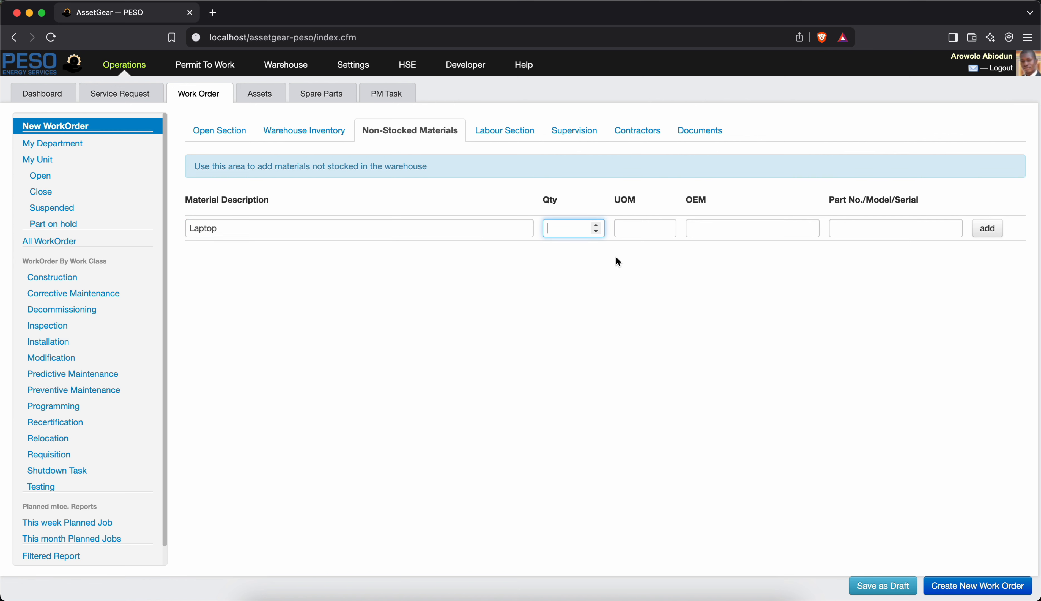
{"action": "type", "text": "2"}
{"action": "left_click", "coordinate": [641, 228]}
{"action": "left_click", "coordinate": [637, 250]}
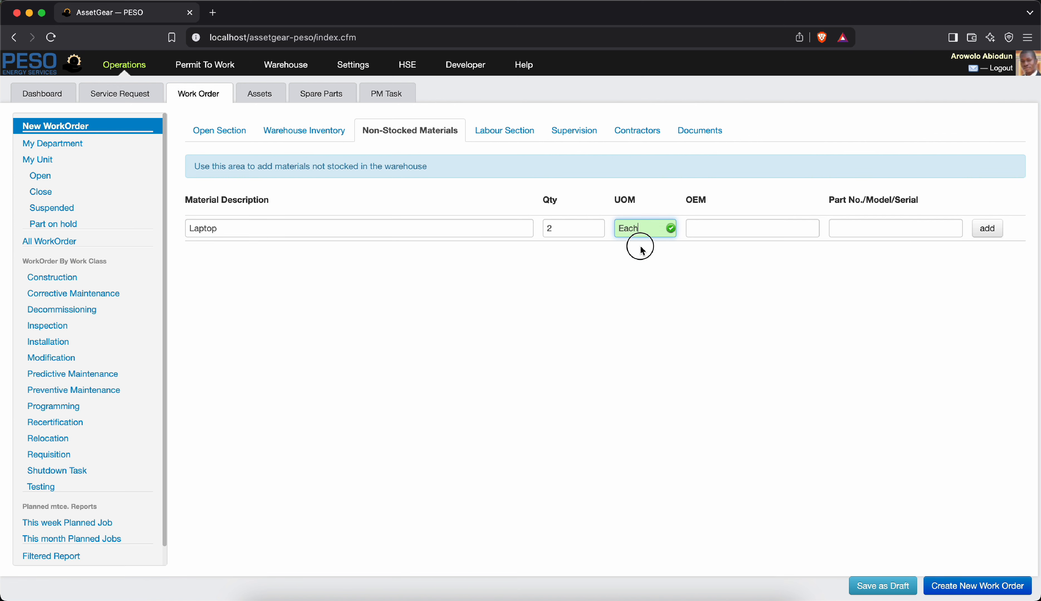
{"action": "left_click", "coordinate": [707, 234]}
{"action": "type", "text": "Lenovo"}
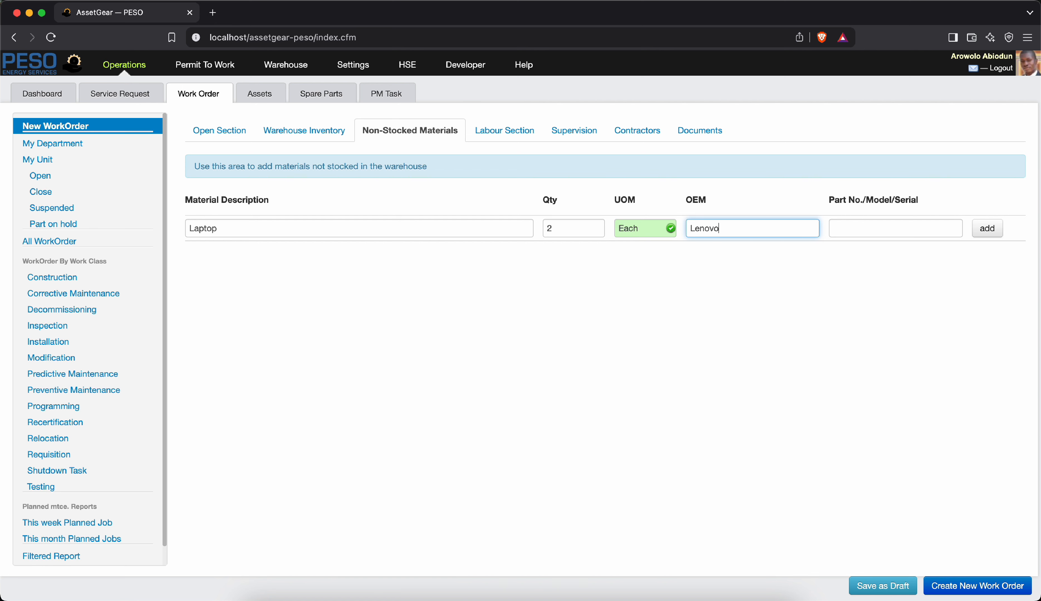
{"action": "key", "text": "Tab"}
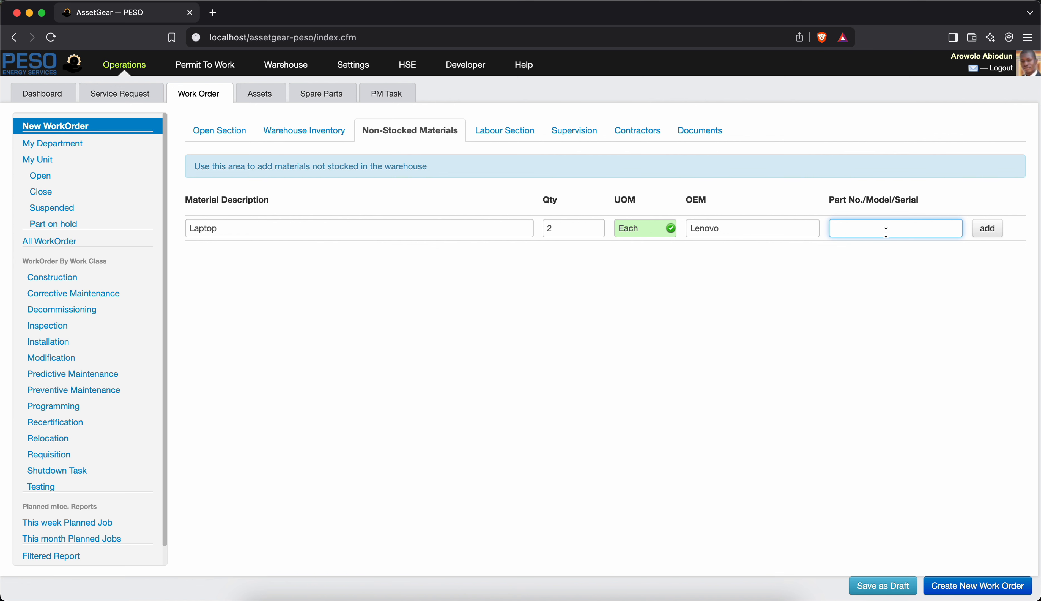
{"action": "type", "text": "x1-carbon"}
{"action": "left_click", "coordinate": [338, 261]}
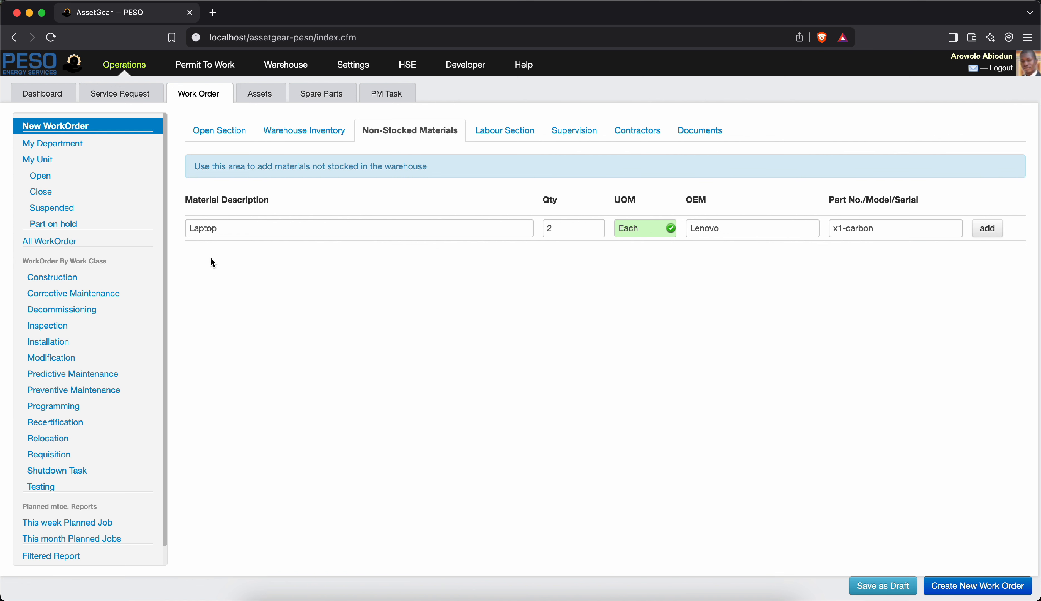
{"action": "left_click", "coordinate": [987, 228]}
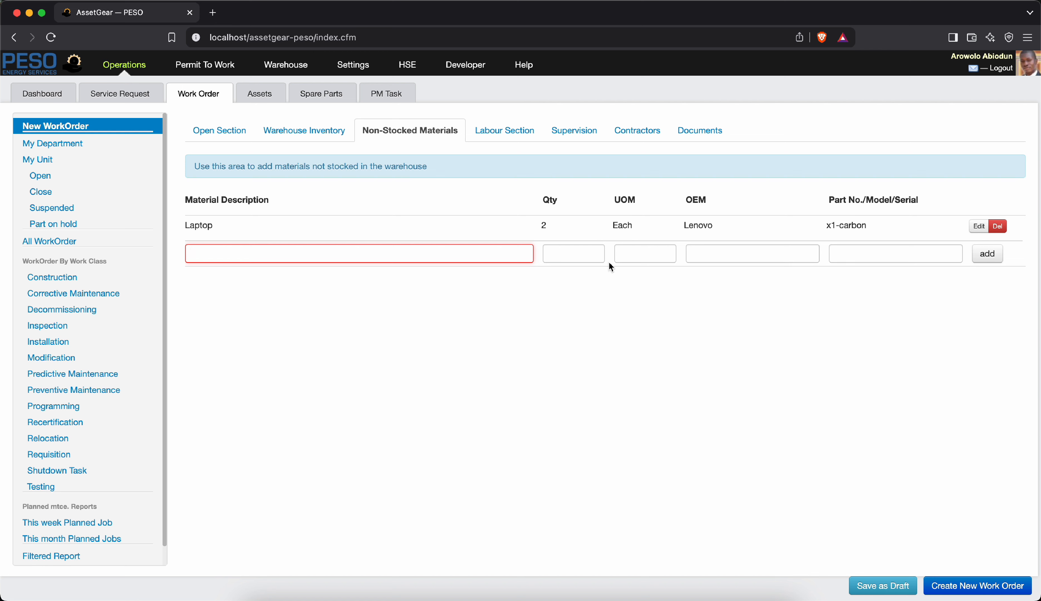
{"action": "left_click", "coordinate": [496, 130]}
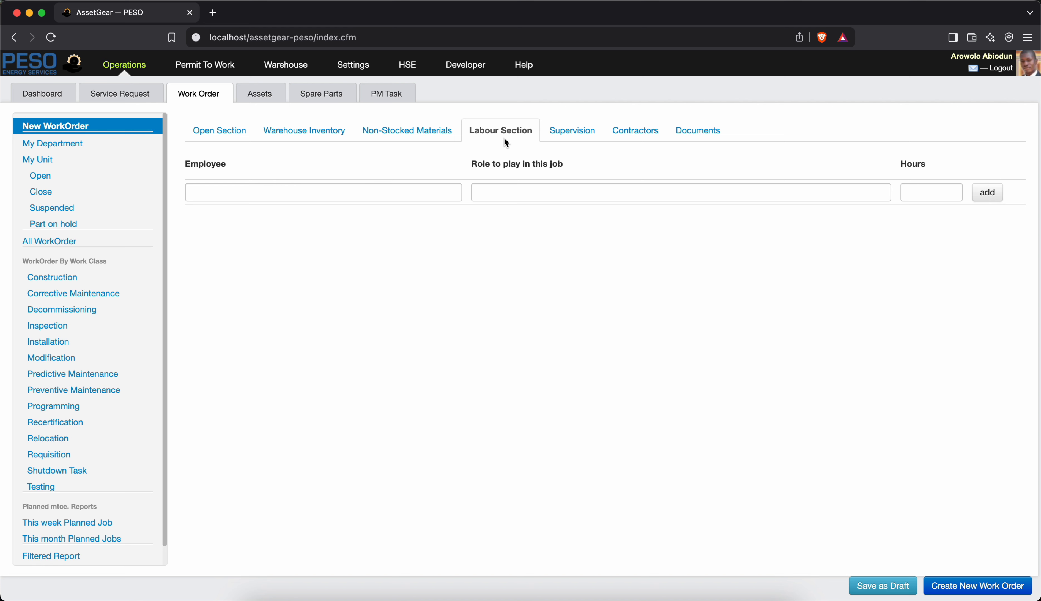
{"action": "left_click", "coordinate": [257, 192]}
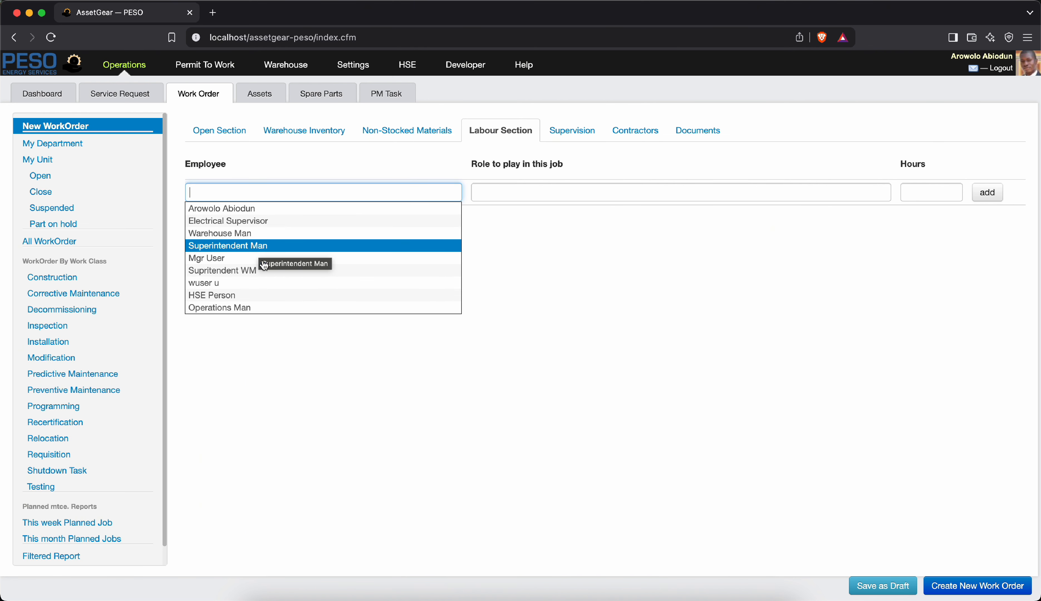
{"action": "left_click", "coordinate": [270, 221]}
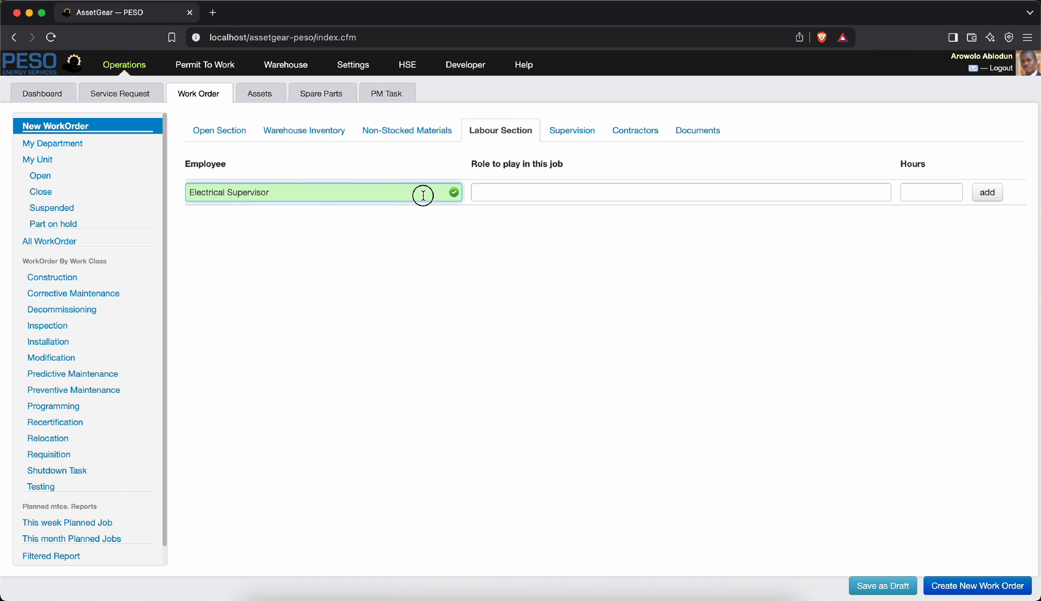
{"action": "key", "text": "BackSpace"}
{"action": "key", "text": "BackSpace"}
{"action": "key", "text": "BackSpace"}
{"action": "key", "text": "BackSpace"}
{"action": "key", "text": "BackSpace"}
{"action": "key", "text": "BackSpace"}
{"action": "key", "text": "BackSpace"}
{"action": "key", "text": "BackSpace"}
{"action": "key", "text": "BackSpace"}
{"action": "key", "text": "BackSpace"}
{"action": "key", "text": "BackSpace"}
{"action": "key", "text": "BackSpace"}
{"action": "key", "text": "BackSpace"}
{"action": "key", "text": "BackSpace"}
{"action": "key", "text": "BackSpace"}
{"action": "key", "text": "BackSpace"}
{"action": "key", "text": "BackSpace"}
{"action": "key", "text": "BackSpace"}
{"action": "key", "text": "BackSpace"}
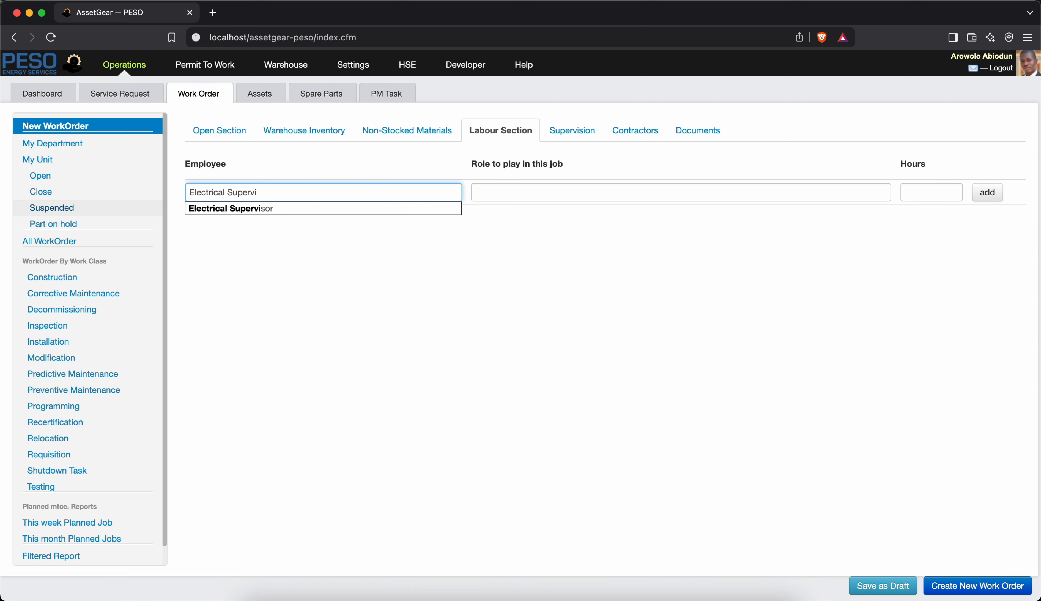
{"action": "key", "text": "BackSpace"}
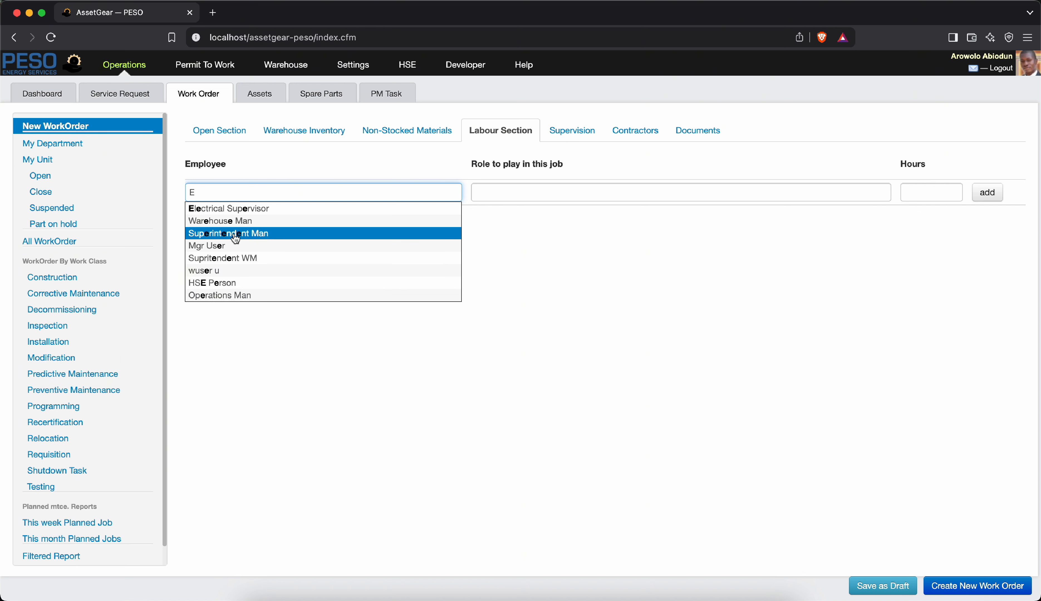
Add the employee Operations Man to the work order's labour with the role "Supervise" and 1 hour.
{"action": "left_click", "coordinate": [221, 297]}
{"action": "left_click", "coordinate": [486, 200]}
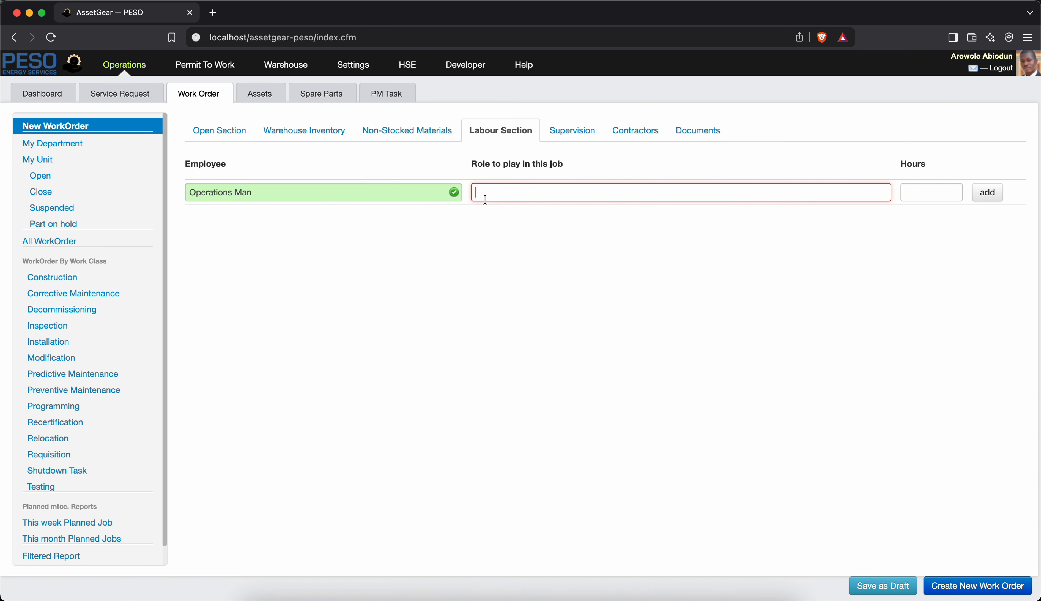
{"action": "type", "text": "Supervise"}
{"action": "left_click", "coordinate": [916, 193]}
{"action": "type", "text": "1"}
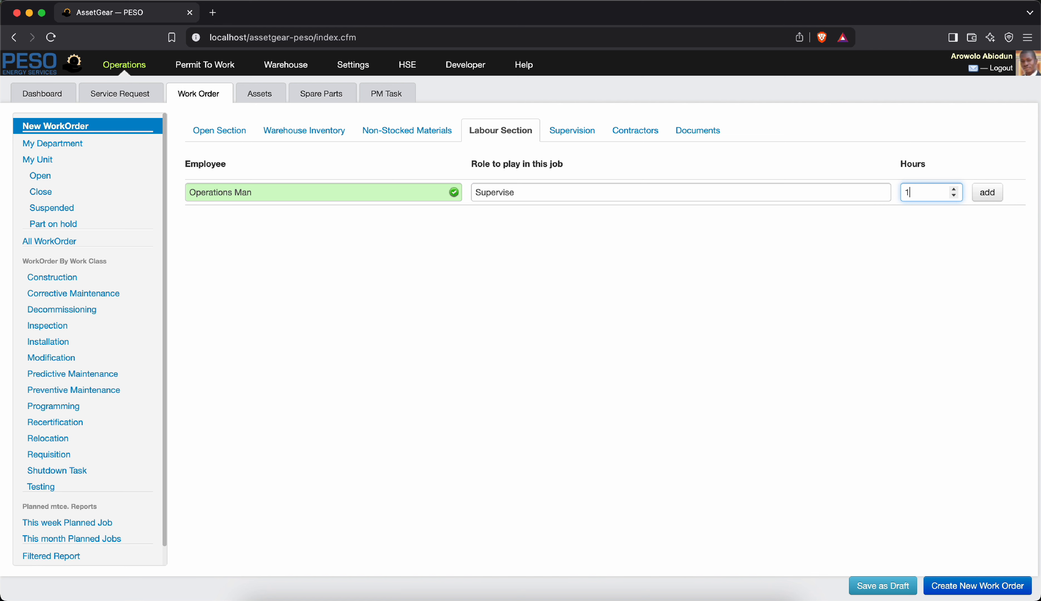
{"action": "left_click", "coordinate": [992, 195]}
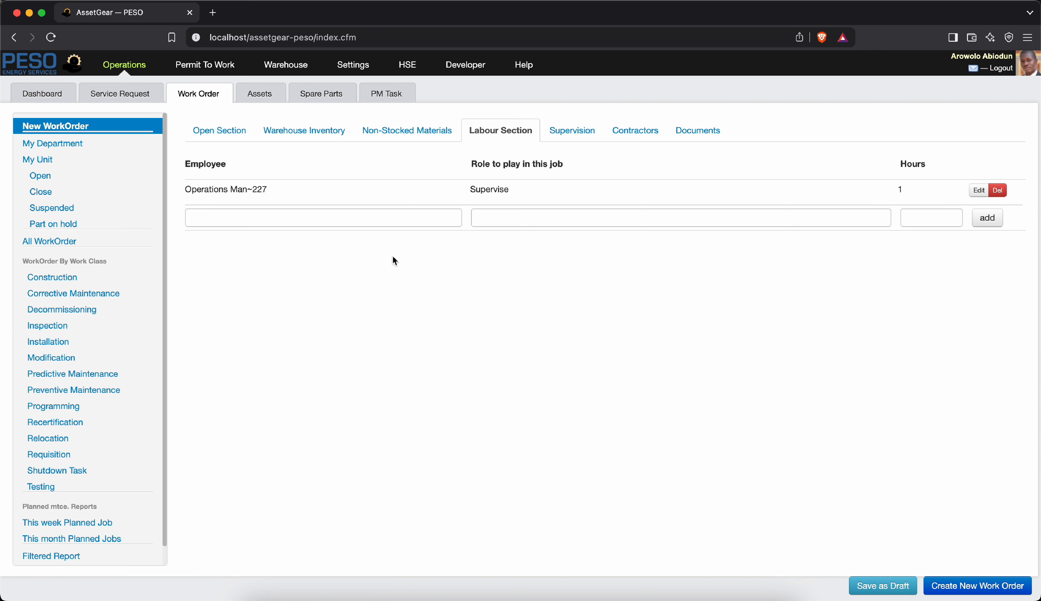
Add the employee Warehouse Man to the work order's labour with the role "-" and 1 hour.
{"action": "left_click", "coordinate": [299, 212]}
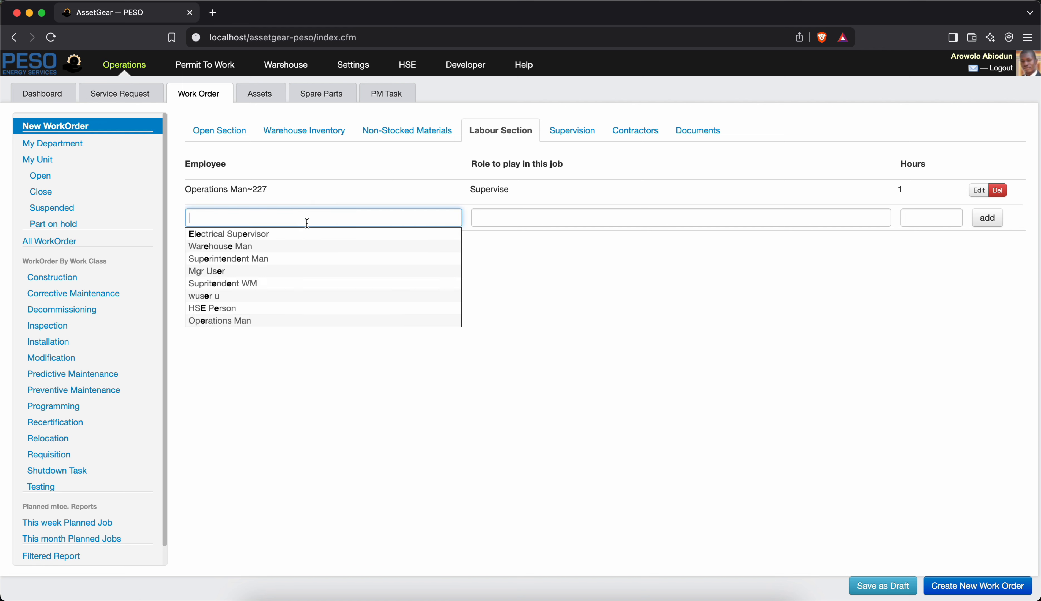
{"action": "left_click", "coordinate": [299, 255]}
{"action": "left_click", "coordinate": [521, 219]}
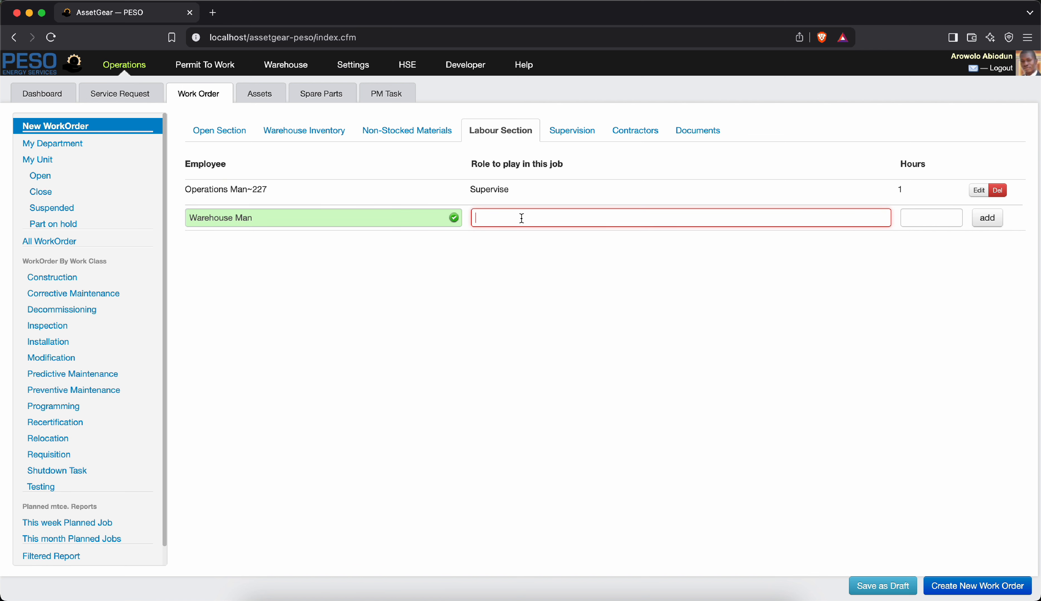
{"action": "type", "text": "-"}
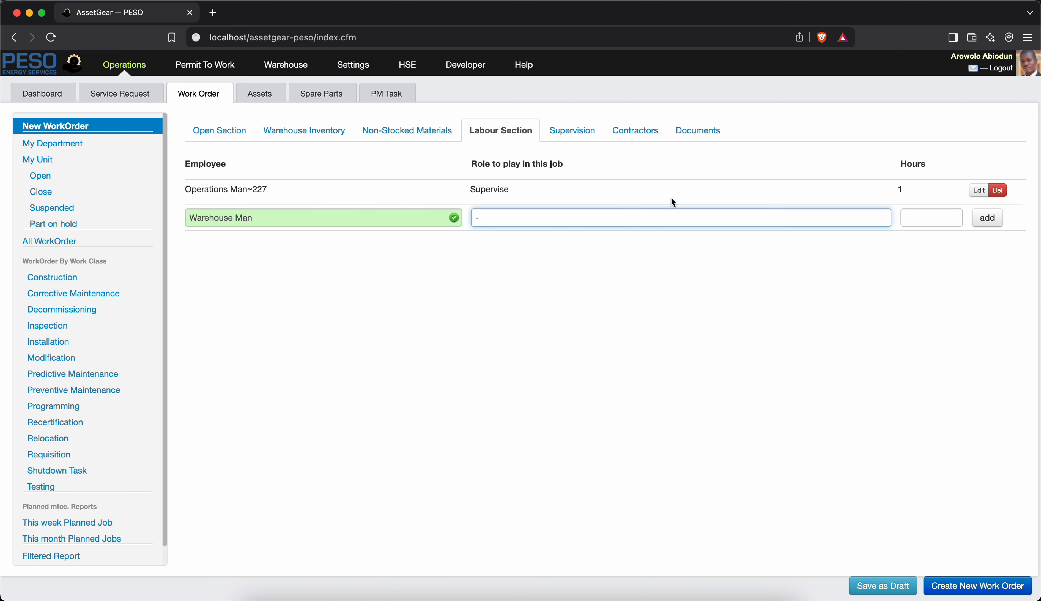
{"action": "left_click", "coordinate": [902, 219]}
{"action": "type", "text": "1"}
{"action": "left_click", "coordinate": [988, 218]}
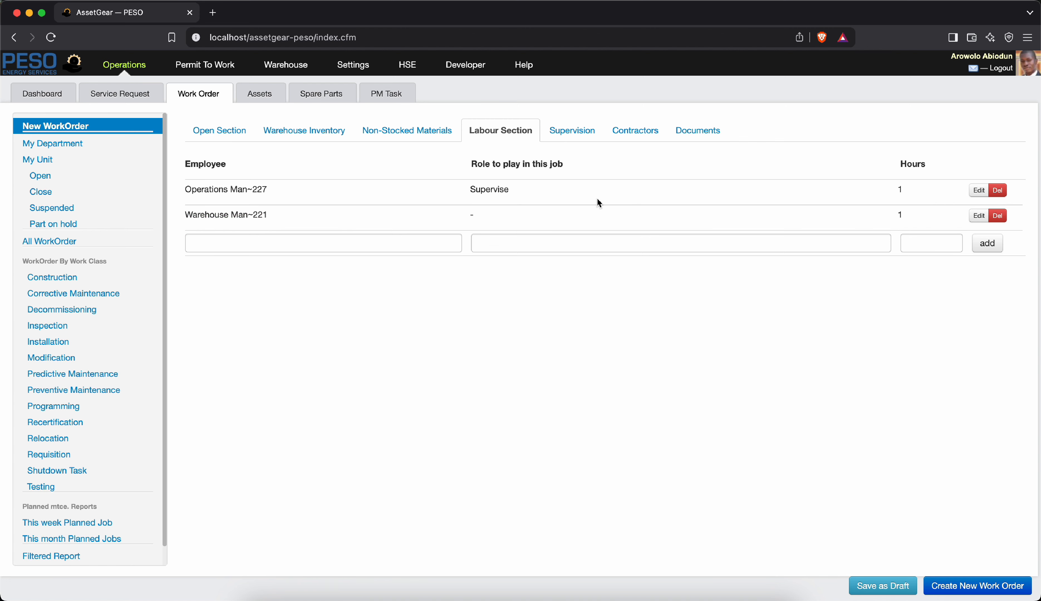
Check the Supervision section and add the contractor XZY Company with the work scope "Replacement of parts".
{"action": "left_click", "coordinate": [572, 142]}
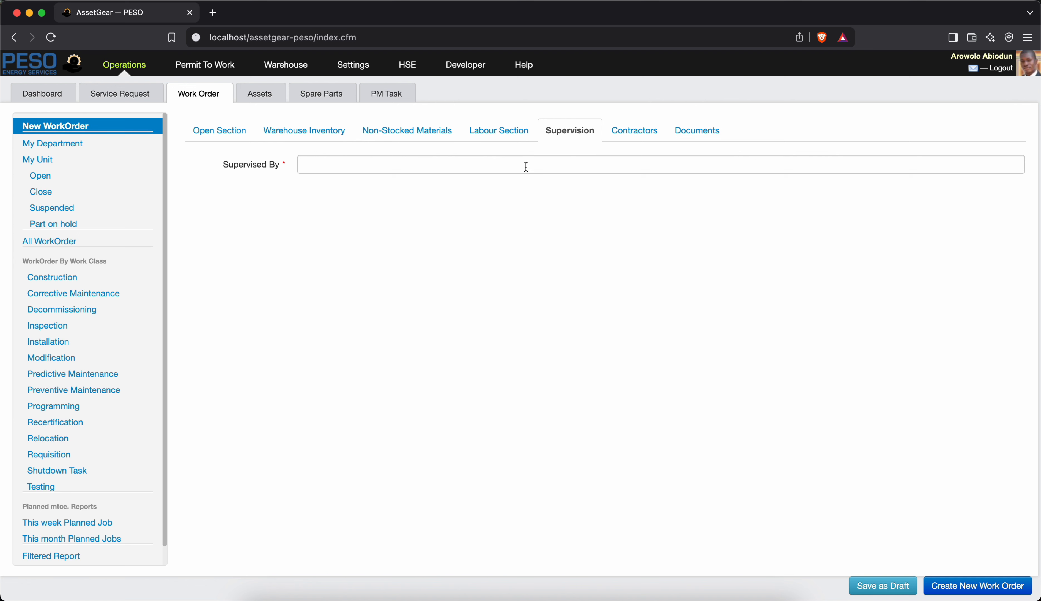
{"action": "left_click", "coordinate": [637, 143]}
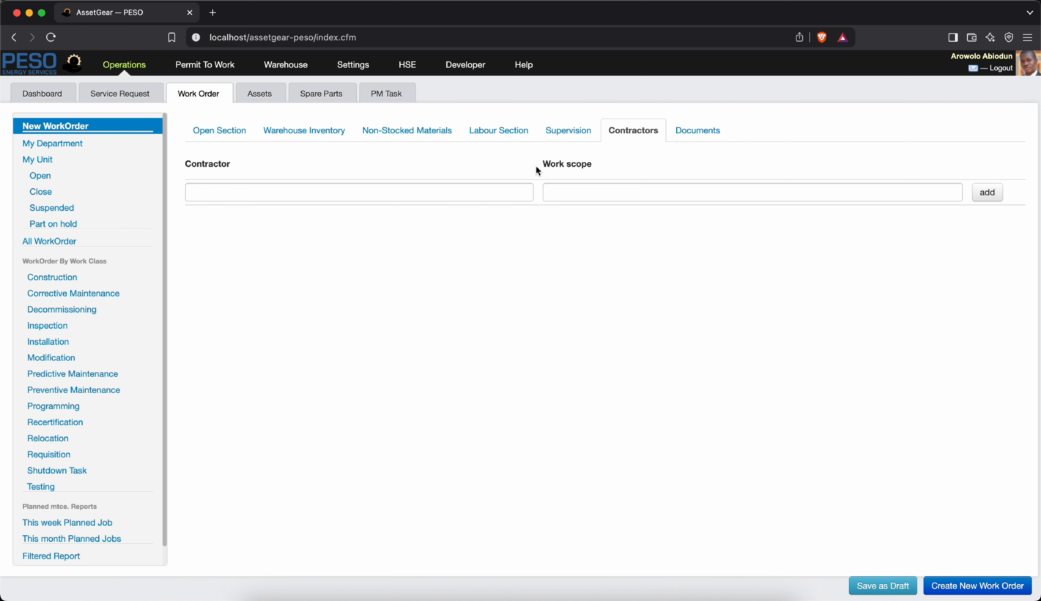
{"action": "left_click", "coordinate": [359, 187]}
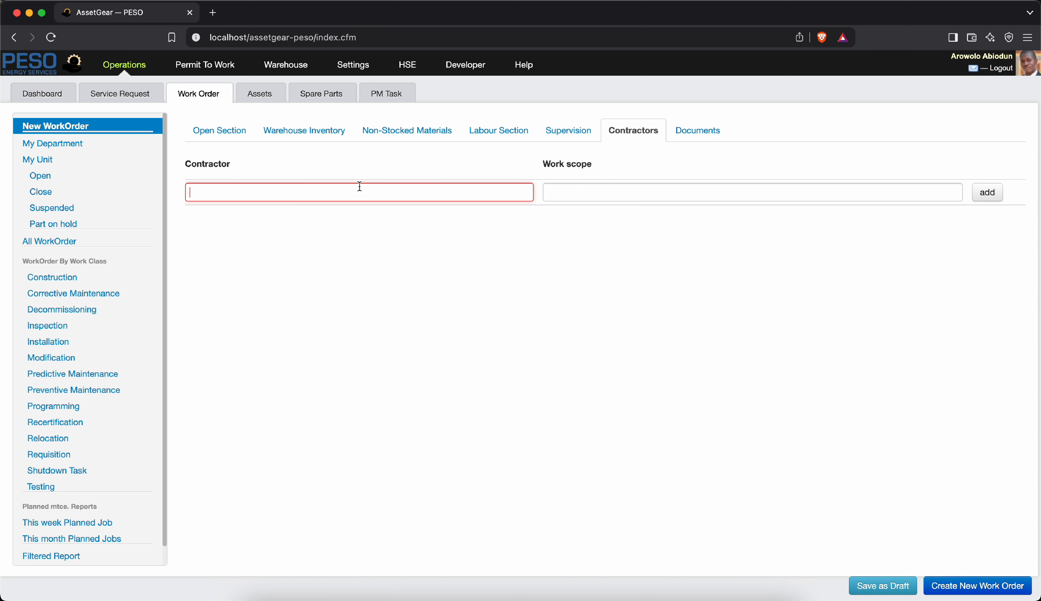
{"action": "type", "text": "X"}
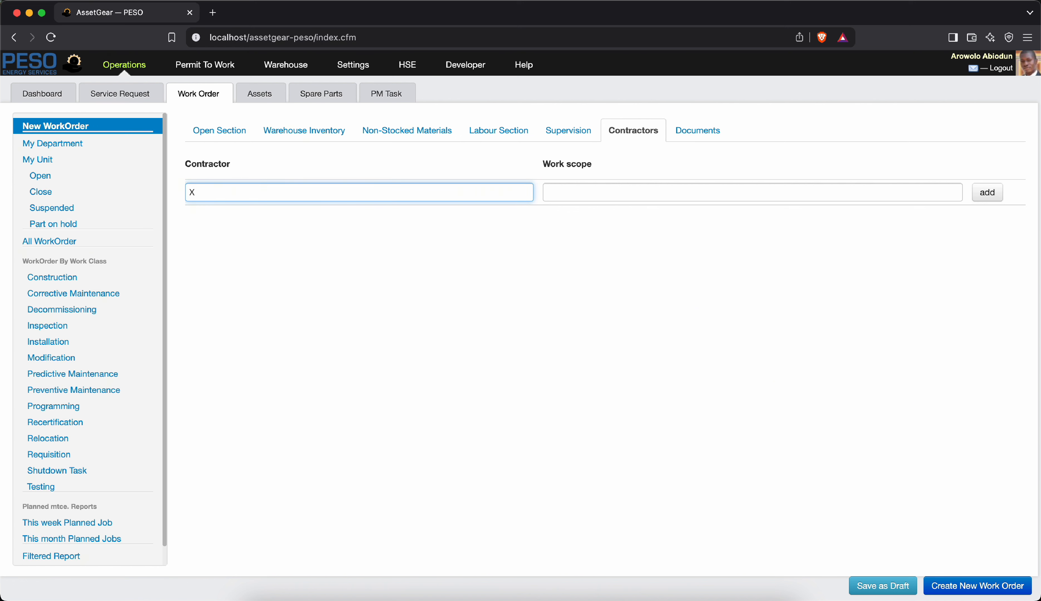
{"action": "type", "text": "ZY Company"}
{"action": "left_click", "coordinate": [610, 191]}
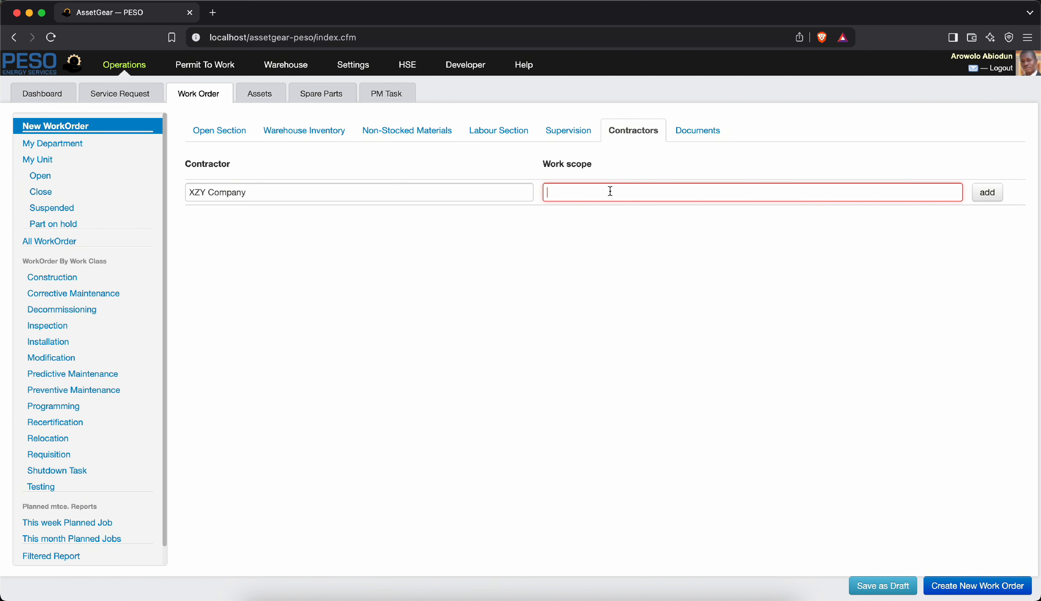
{"action": "type", "text": "Replacement of parts"}
{"action": "key", "text": "Return"}
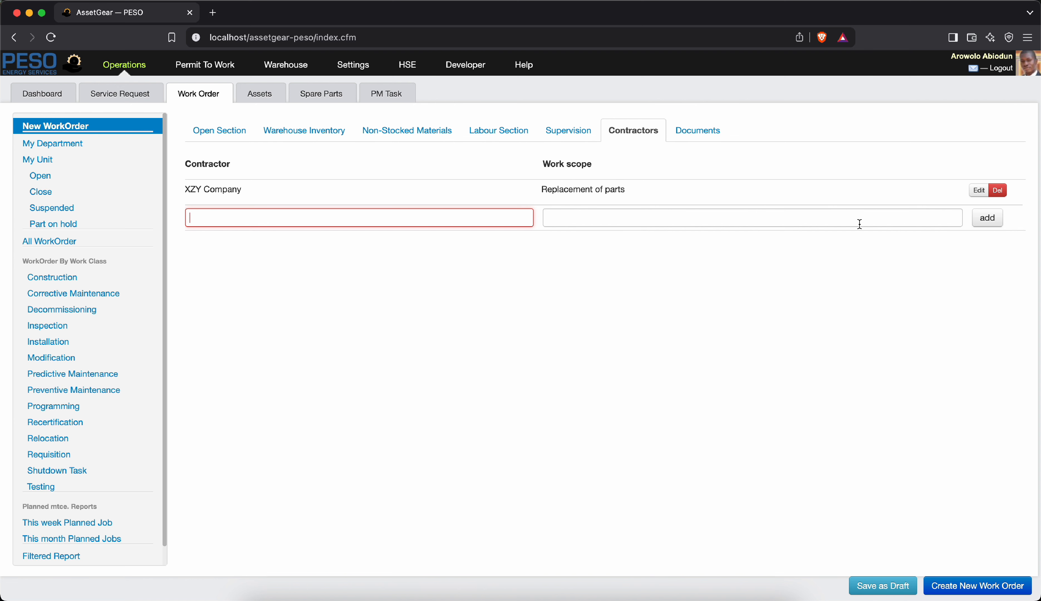
Open the XZY Company contractor entry for editing, check its work scope, and save the row.
{"action": "left_click", "coordinate": [978, 189]}
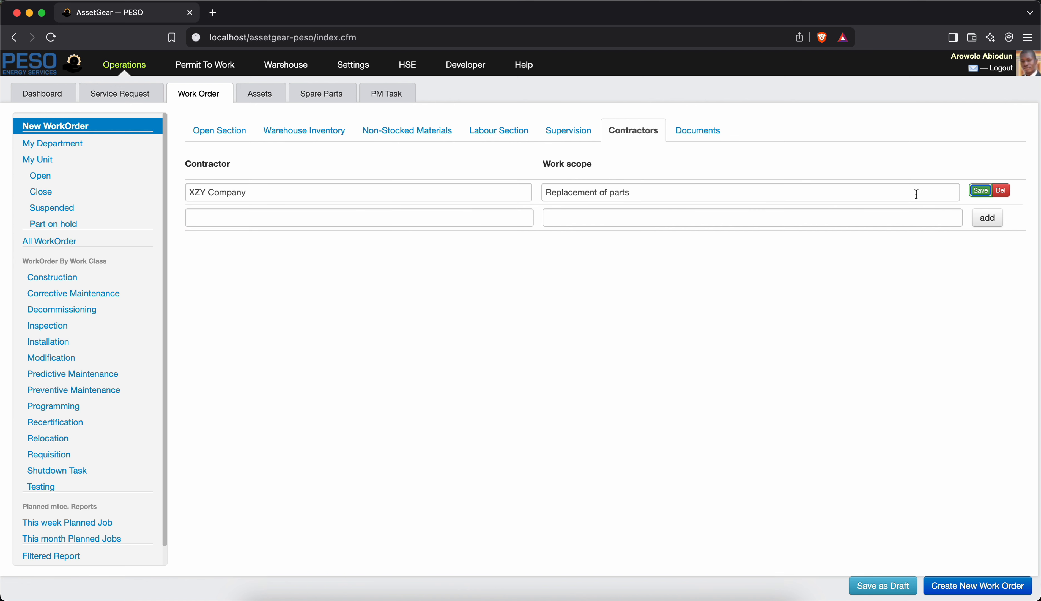
{"action": "left_click", "coordinate": [636, 190]}
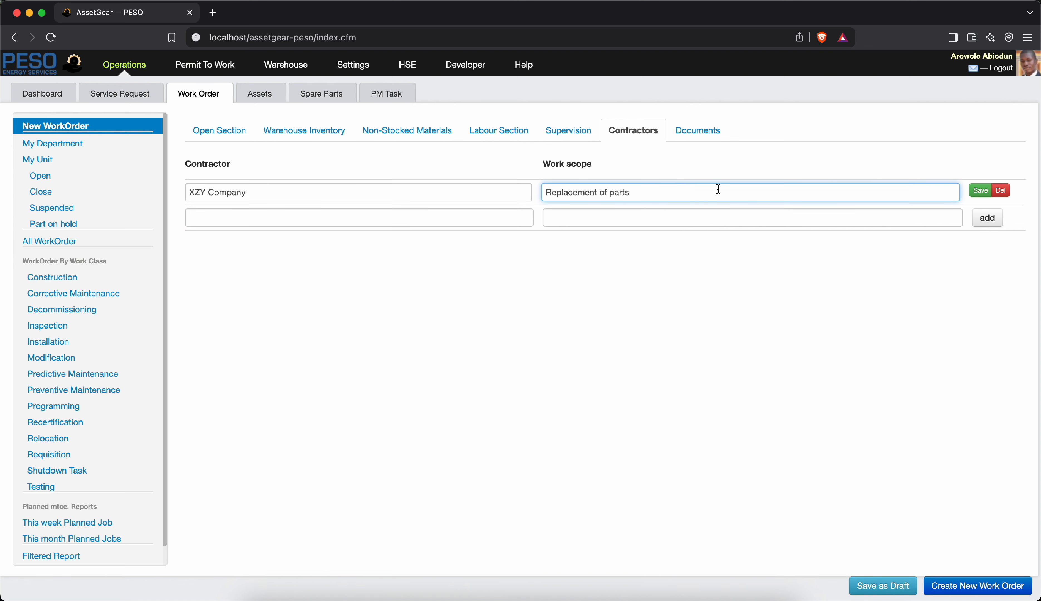
{"action": "left_click", "coordinate": [979, 196]}
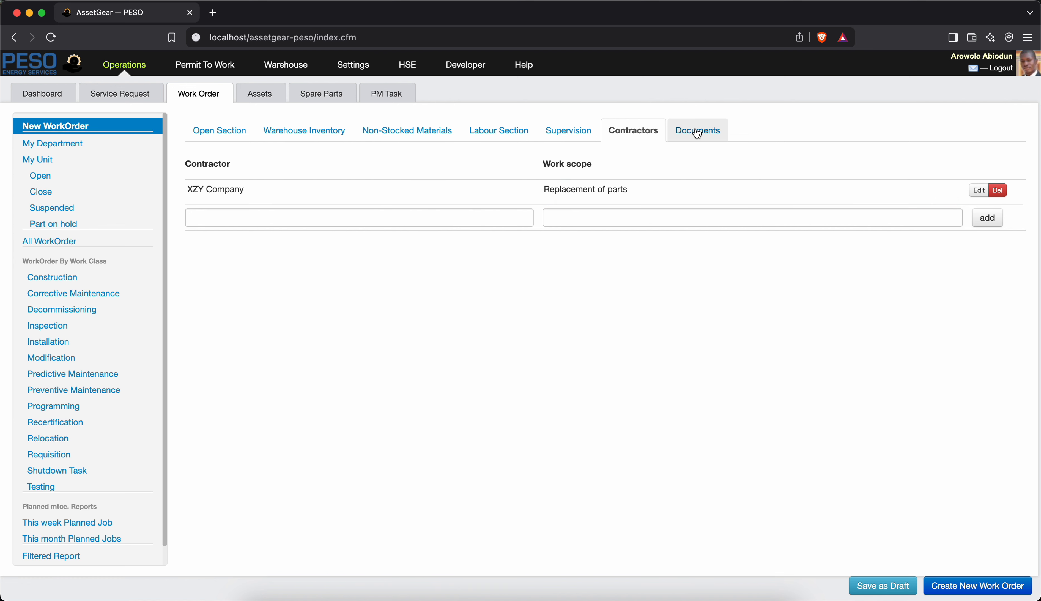
Check the work order's Documents section and save the work order as a draft.
{"action": "left_click", "coordinate": [704, 135]}
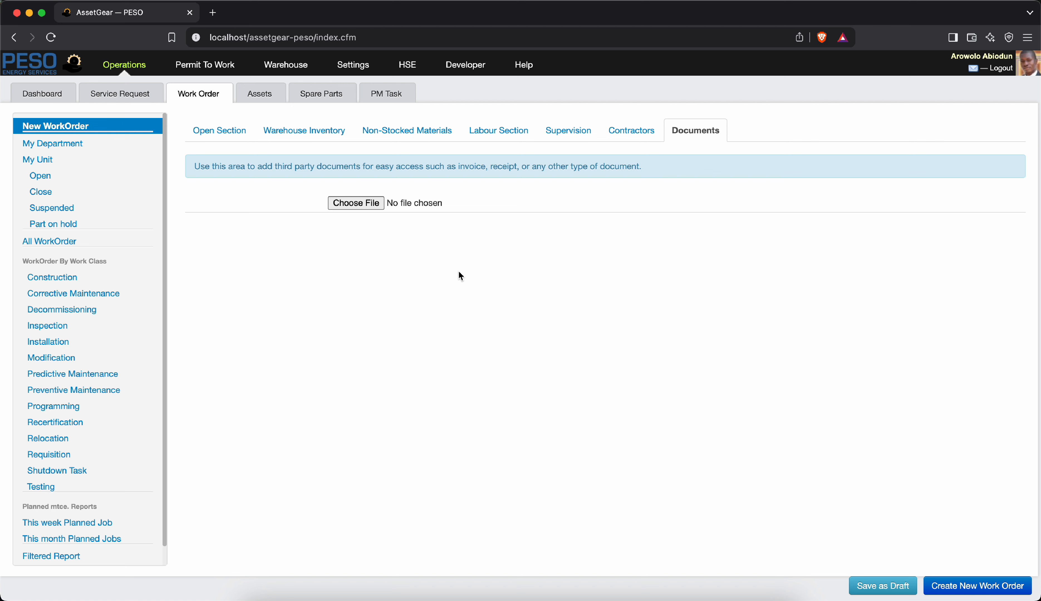
{"action": "left_click", "coordinate": [883, 585]}
List the department's work orders and look through their classes, due dates, statuses and workflow states.
{"action": "left_click", "coordinate": [61, 148]}
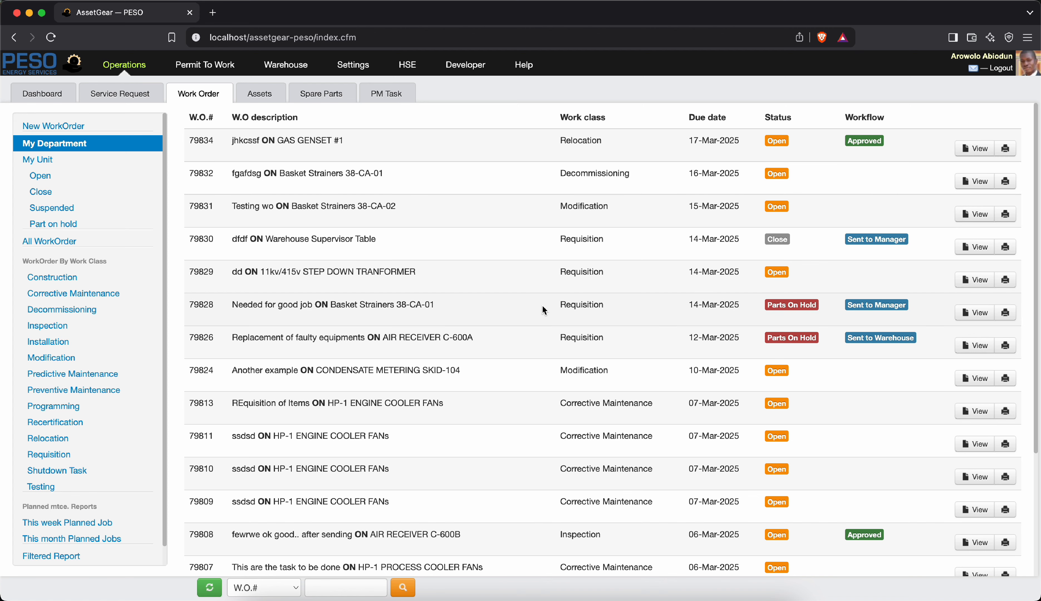
{"action": "scroll", "coordinate": [544, 308], "scroll_direction": "down", "scroll_amount": 2}
{"action": "scroll", "coordinate": [543, 308], "scroll_direction": "up", "scroll_amount": 2}
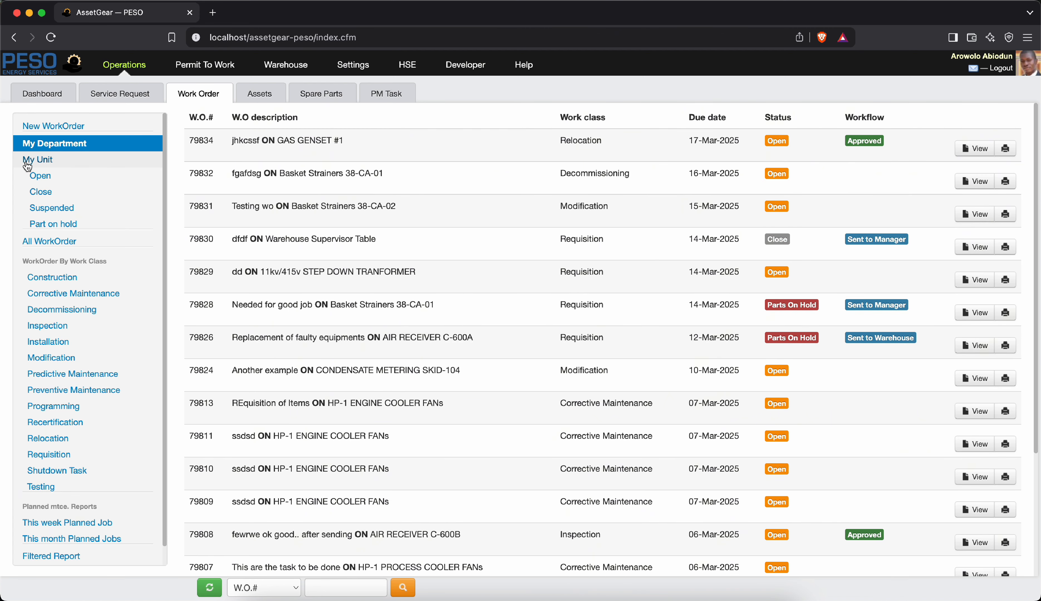
{"action": "scroll", "coordinate": [10, 187], "scroll_direction": "up", "scroll_amount": 5}
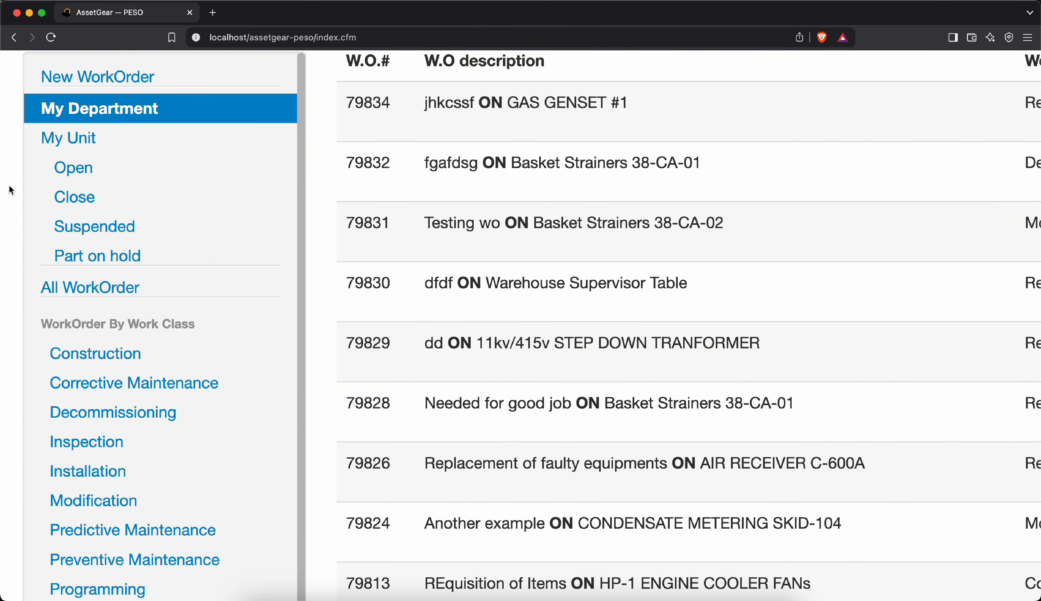
{"action": "scroll", "coordinate": [102, 156], "scroll_direction": "up", "scroll_amount": 3}
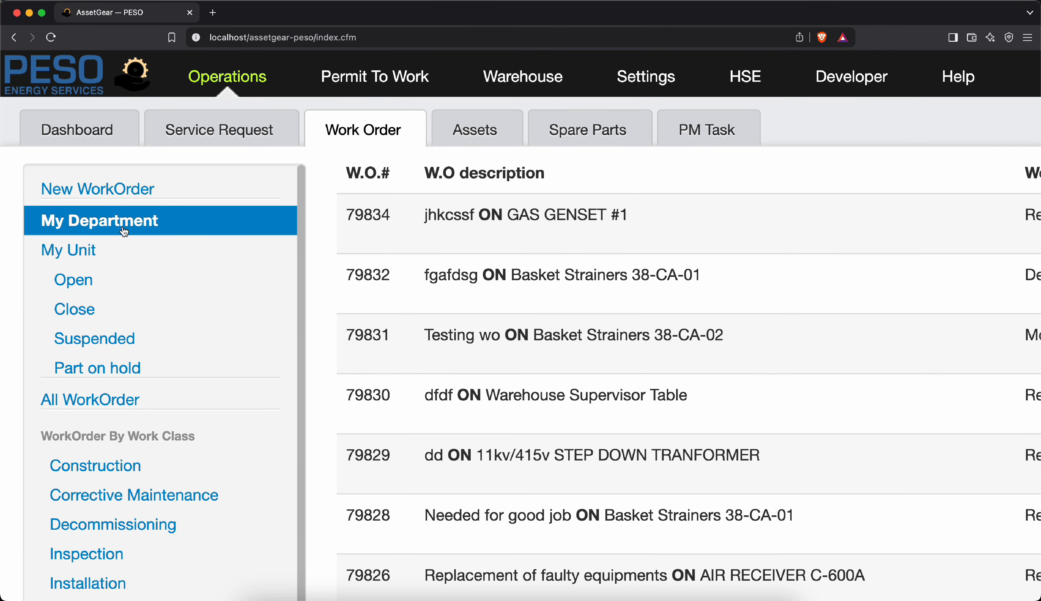
View the unit's work orders, including the Open, Close, Suspended and Part on hold lists.
{"action": "left_click", "coordinate": [70, 260]}
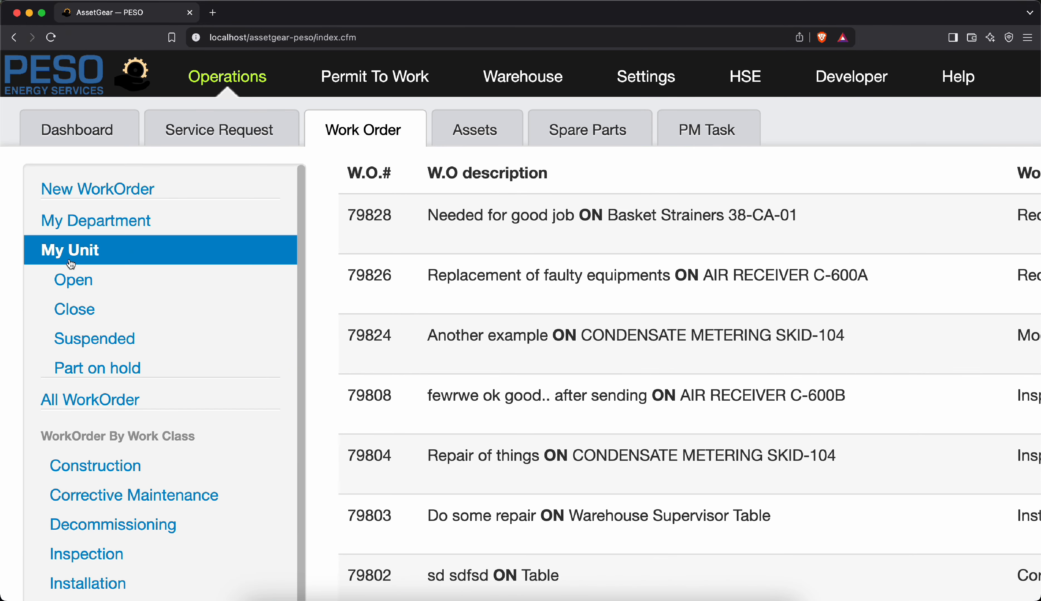
{"action": "left_click", "coordinate": [81, 281]}
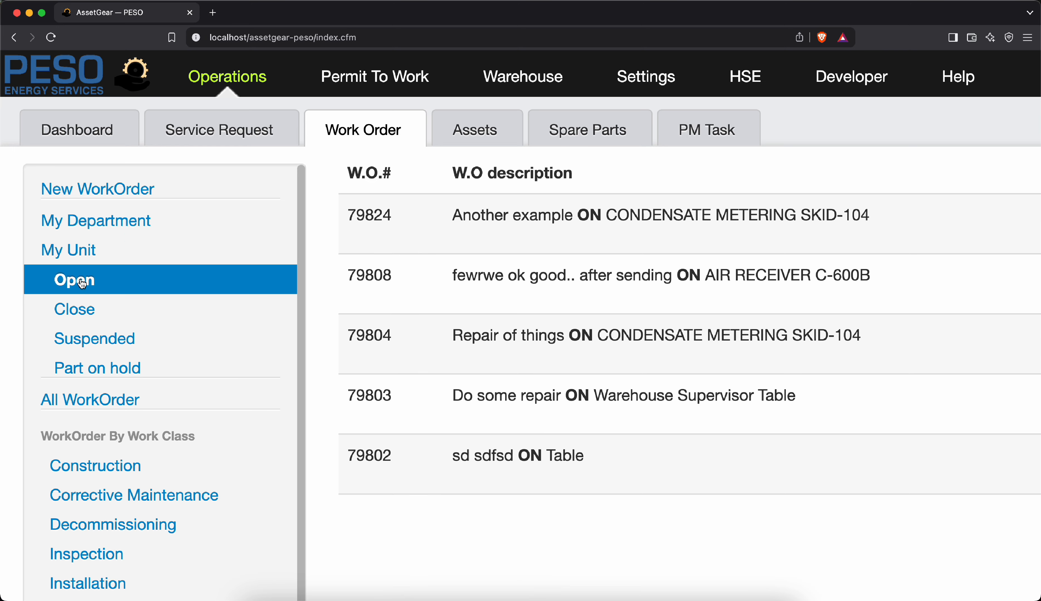
{"action": "left_click", "coordinate": [89, 308]}
{"action": "left_click", "coordinate": [98, 337]}
{"action": "left_click", "coordinate": [101, 368]}
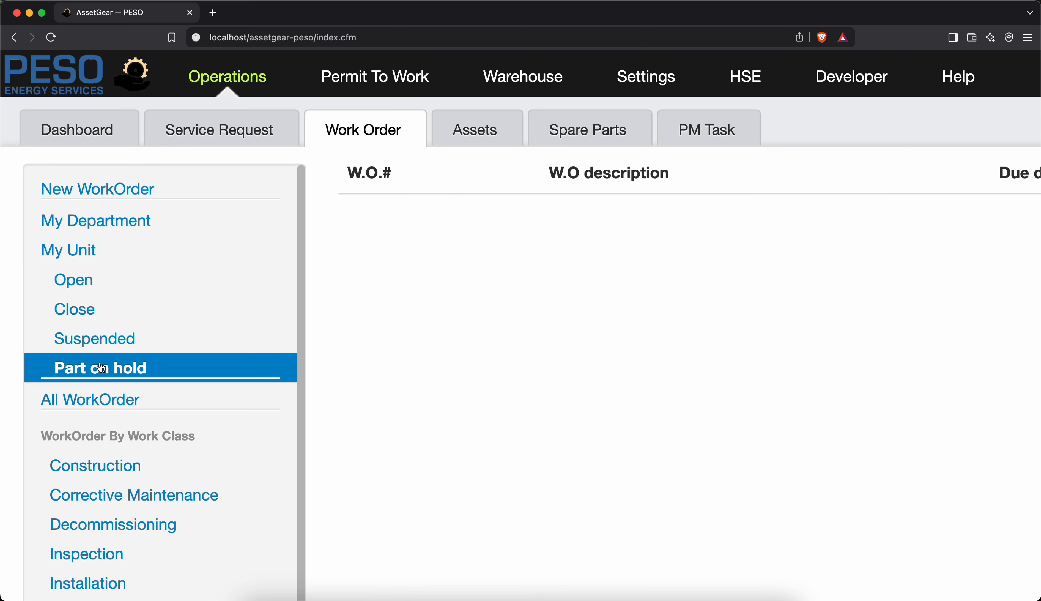
List all work orders and filter them by the Requisition work class.
{"action": "scroll", "coordinate": [102, 367], "scroll_direction": "down", "scroll_amount": 2}
{"action": "left_click", "coordinate": [102, 367]}
{"action": "key", "text": "super+minus"}
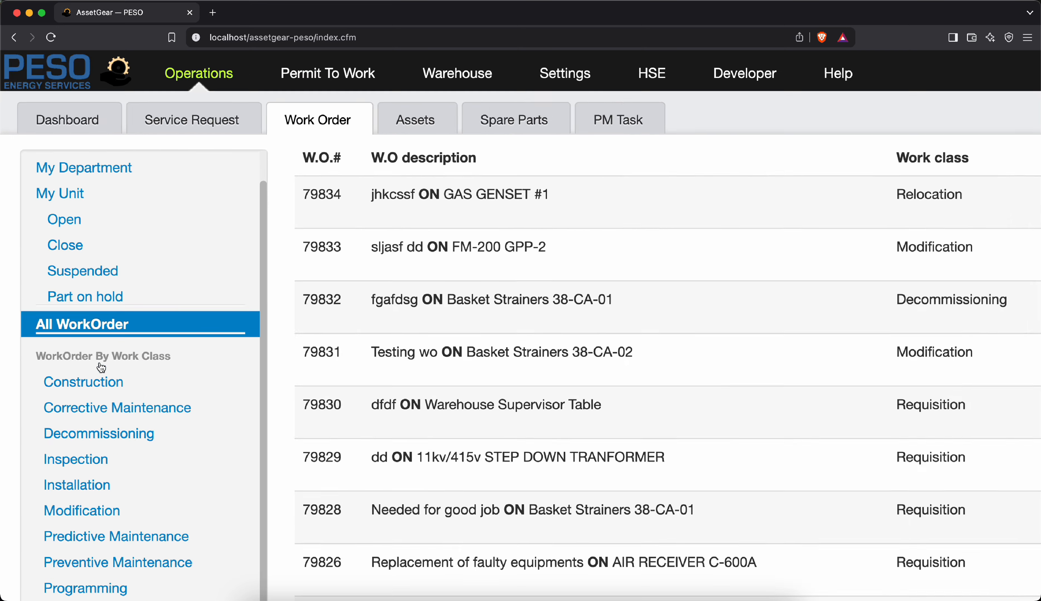
{"action": "scroll", "coordinate": [102, 367], "scroll_direction": "down", "scroll_amount": 5}
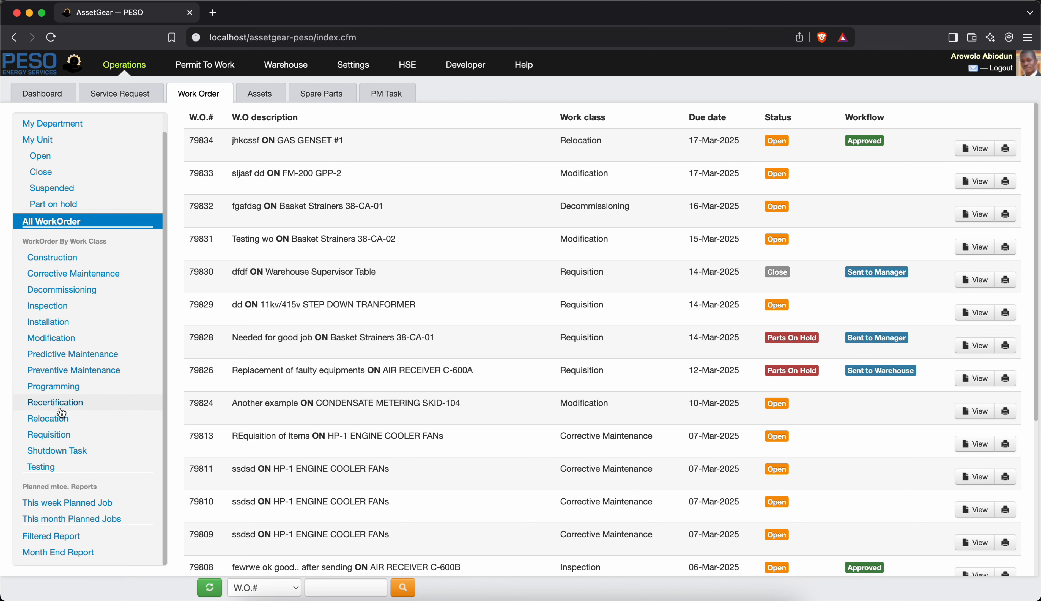
{"action": "left_click", "coordinate": [54, 426]}
{"action": "left_click", "coordinate": [55, 439]}
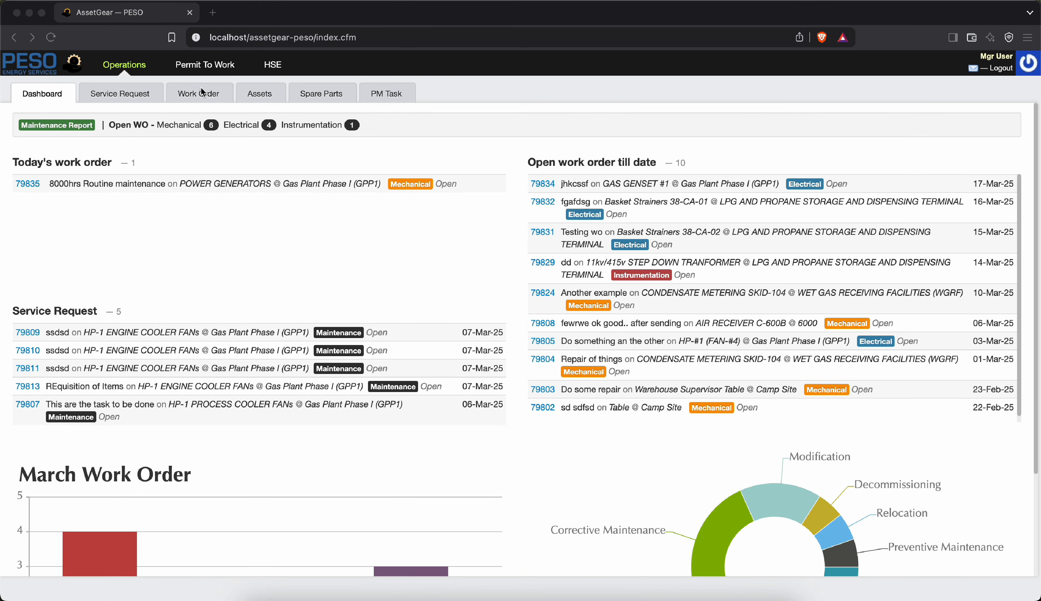
In the manager account, list the department's work orders and look through their statuses and workflow states.
{"action": "left_click", "coordinate": [195, 94]}
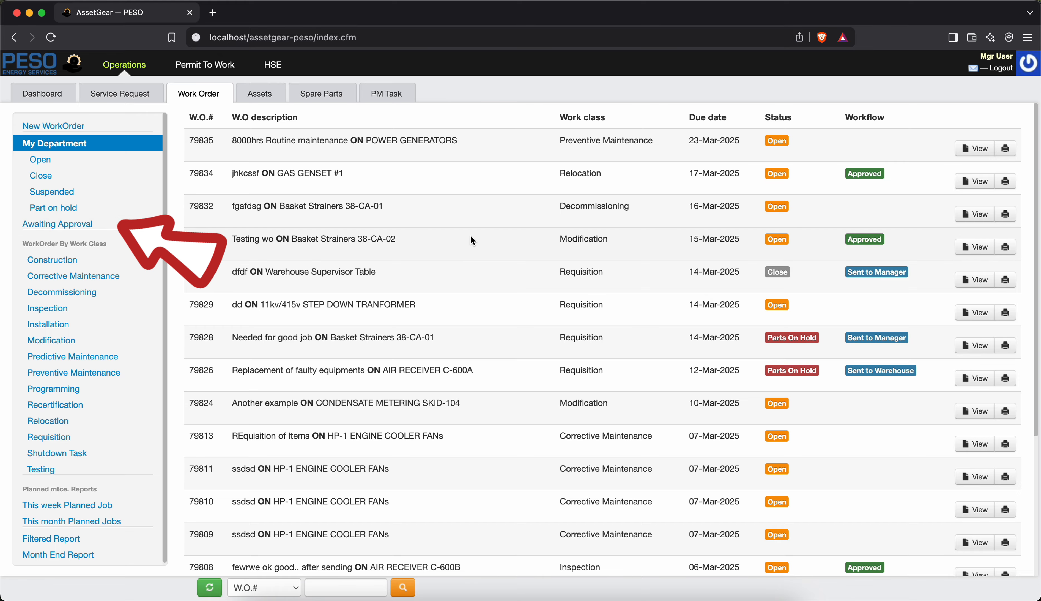
{"action": "scroll", "coordinate": [578, 234], "scroll_direction": "down", "scroll_amount": 2}
{"action": "scroll", "coordinate": [577, 234], "scroll_direction": "down", "scroll_amount": 3}
{"action": "scroll", "coordinate": [578, 235], "scroll_direction": "up", "scroll_amount": 5}
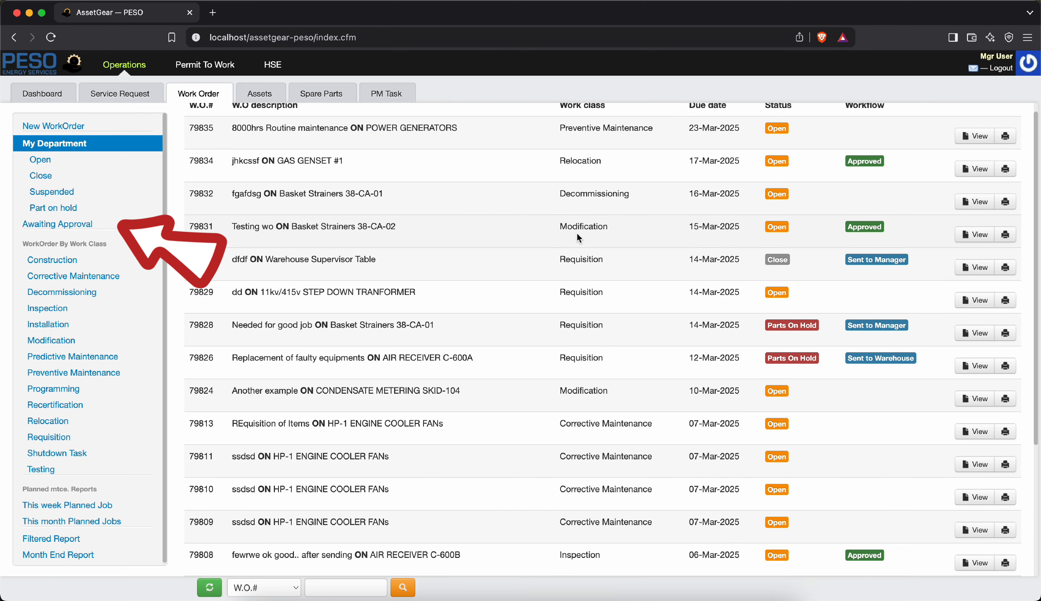
{"action": "scroll", "coordinate": [577, 235], "scroll_direction": "down", "scroll_amount": 3}
{"action": "scroll", "coordinate": [578, 237], "scroll_direction": "up", "scroll_amount": 3}
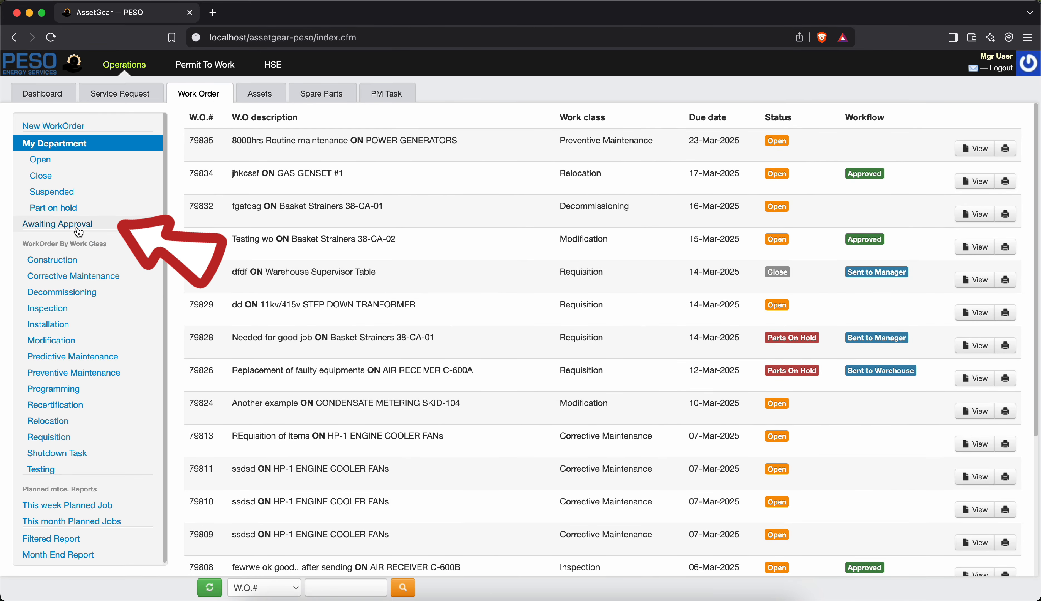
View the work orders awaiting approval and examine the "Needed for good job" requisition on Basket Strainers 38-CA-01.
{"action": "left_click", "coordinate": [78, 230]}
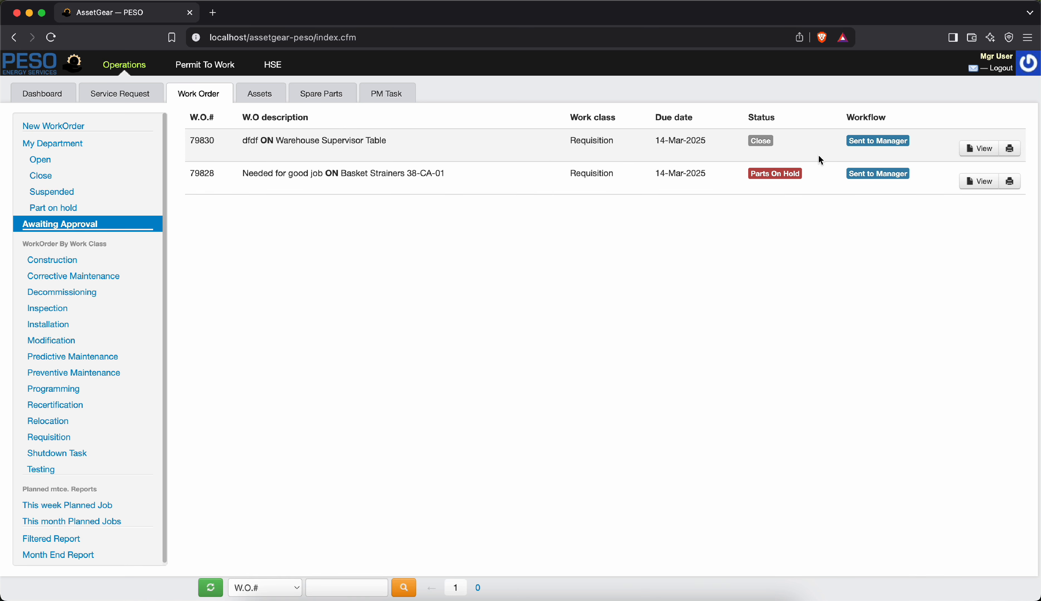
{"action": "left_click", "coordinate": [976, 183]}
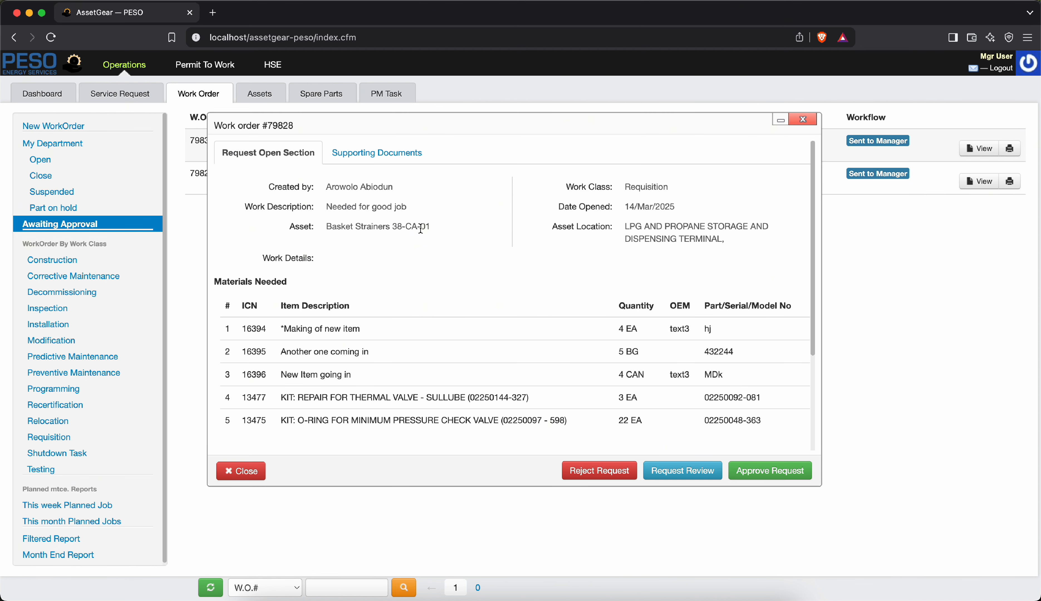
{"action": "scroll", "coordinate": [394, 211], "scroll_direction": "down", "scroll_amount": 5}
{"action": "scroll", "coordinate": [394, 212], "scroll_direction": "up", "scroll_amount": 4}
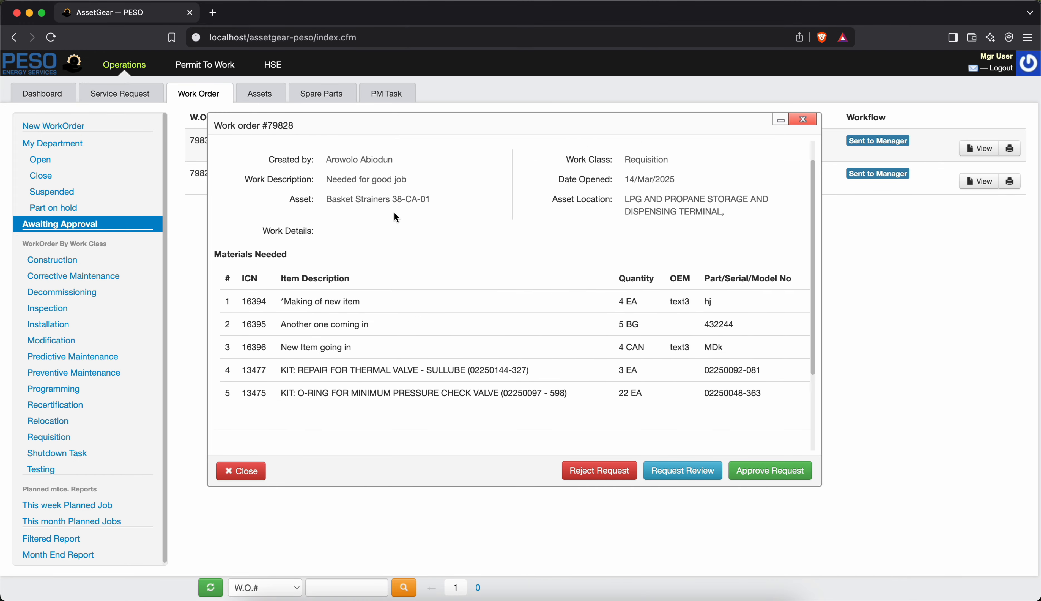
{"action": "scroll", "coordinate": [395, 213], "scroll_direction": "down", "scroll_amount": 2}
{"action": "scroll", "coordinate": [395, 213], "scroll_direction": "up", "scroll_amount": 3}
{"action": "scroll", "coordinate": [337, 223], "scroll_direction": "up", "scroll_amount": 3}
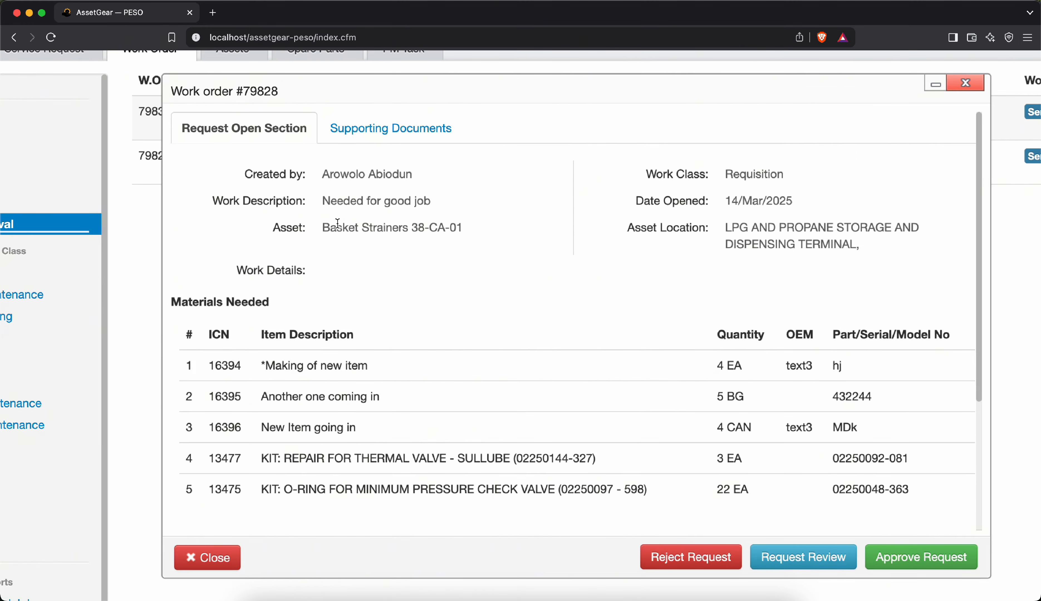
{"action": "scroll", "coordinate": [338, 223], "scroll_direction": "up", "scroll_amount": 2}
{"action": "scroll", "coordinate": [337, 224], "scroll_direction": "down", "scroll_amount": 4}
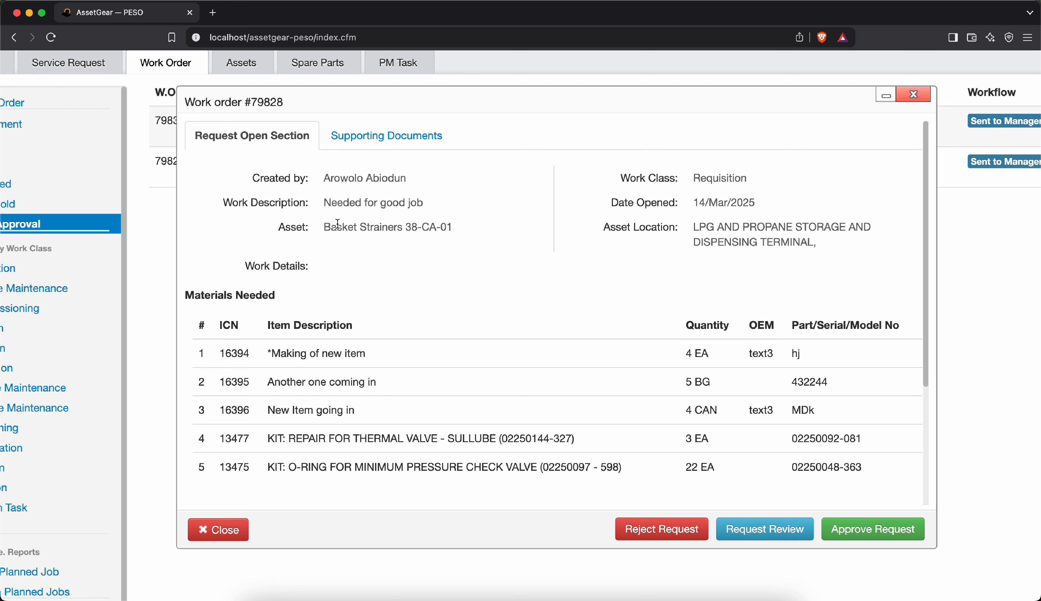
Check the requisition's supporting documents and review its list of materials needed.
{"action": "left_click", "coordinate": [357, 137]}
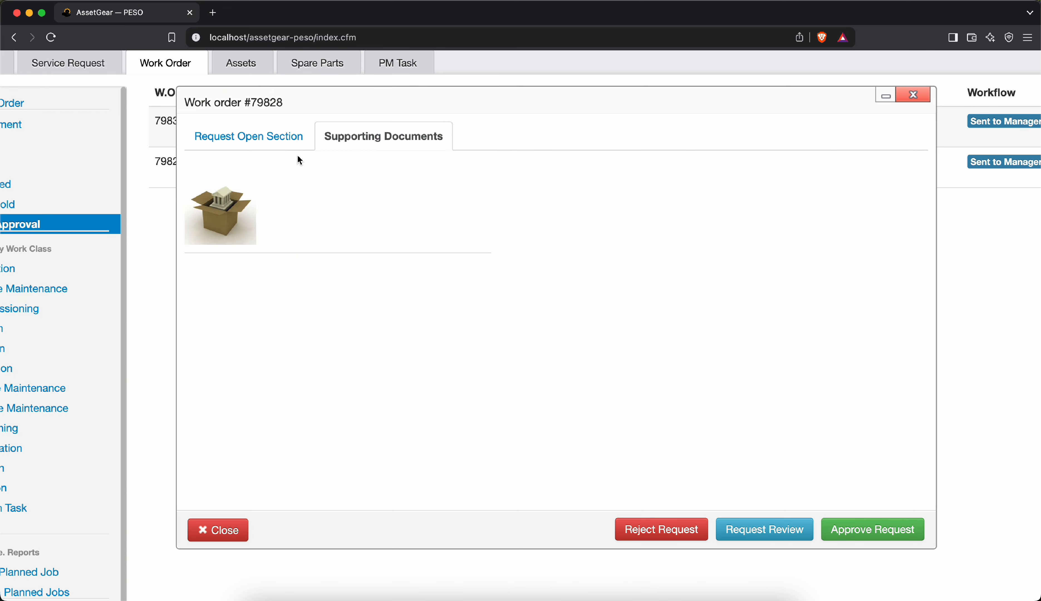
{"action": "left_click", "coordinate": [274, 142]}
{"action": "scroll", "coordinate": [509, 241], "scroll_direction": "down", "scroll_amount": 3}
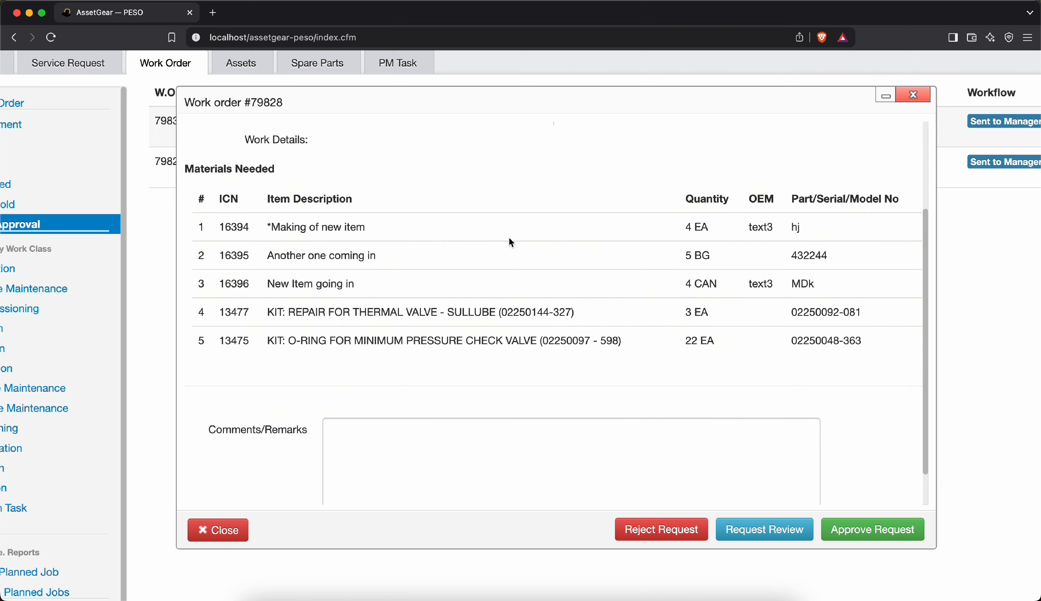
{"action": "scroll", "coordinate": [509, 240], "scroll_direction": "down", "scroll_amount": 2}
{"action": "scroll", "coordinate": [510, 239], "scroll_direction": "up", "scroll_amount": 2}
{"action": "scroll", "coordinate": [509, 239], "scroll_direction": "down", "scroll_amount": 2}
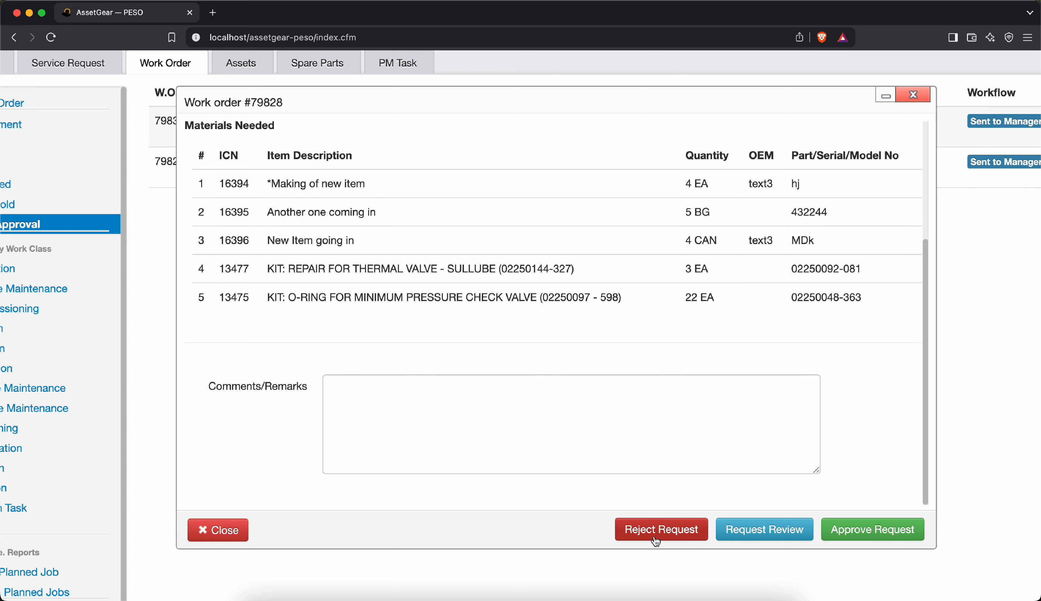
Examine the requisition's Comments/Remarks field and its reject, review and approve options, and leave the request.
{"action": "left_click", "coordinate": [640, 433]}
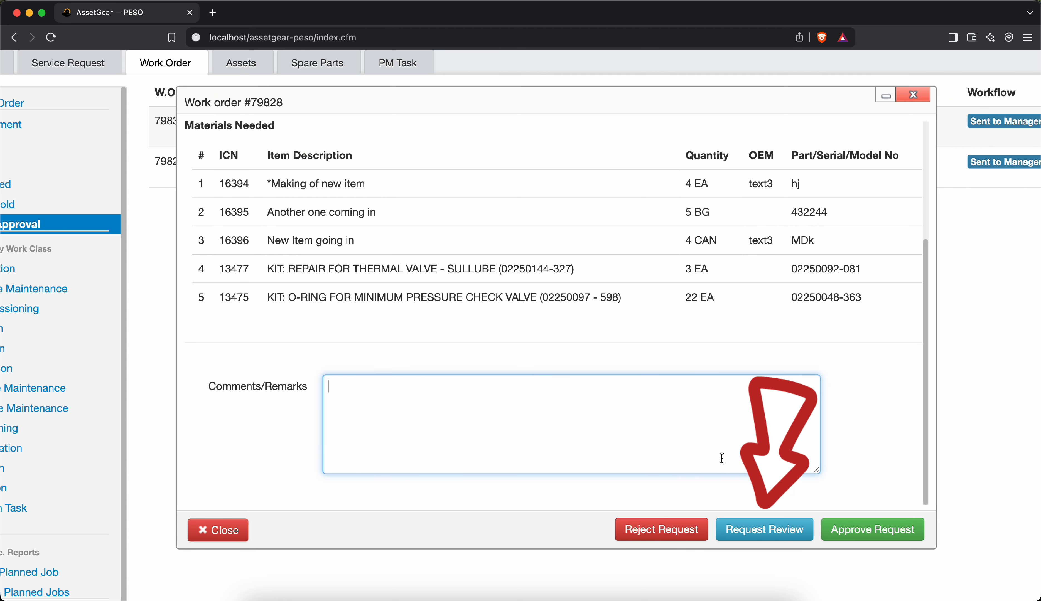
{"action": "scroll", "coordinate": [721, 274], "scroll_direction": "up", "scroll_amount": 2}
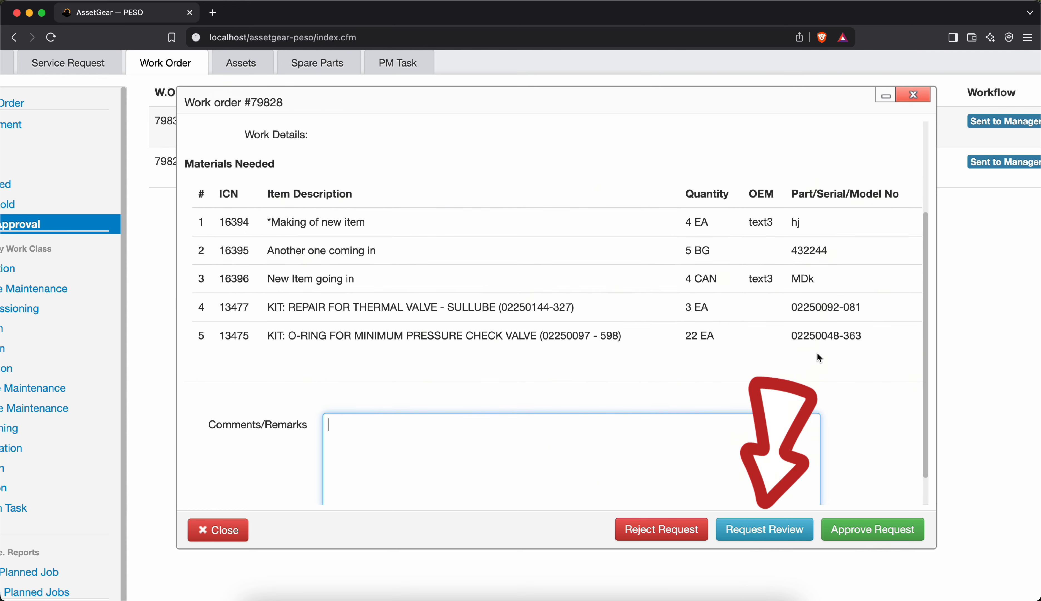
{"action": "scroll", "coordinate": [694, 269], "scroll_direction": "down", "scroll_amount": 2}
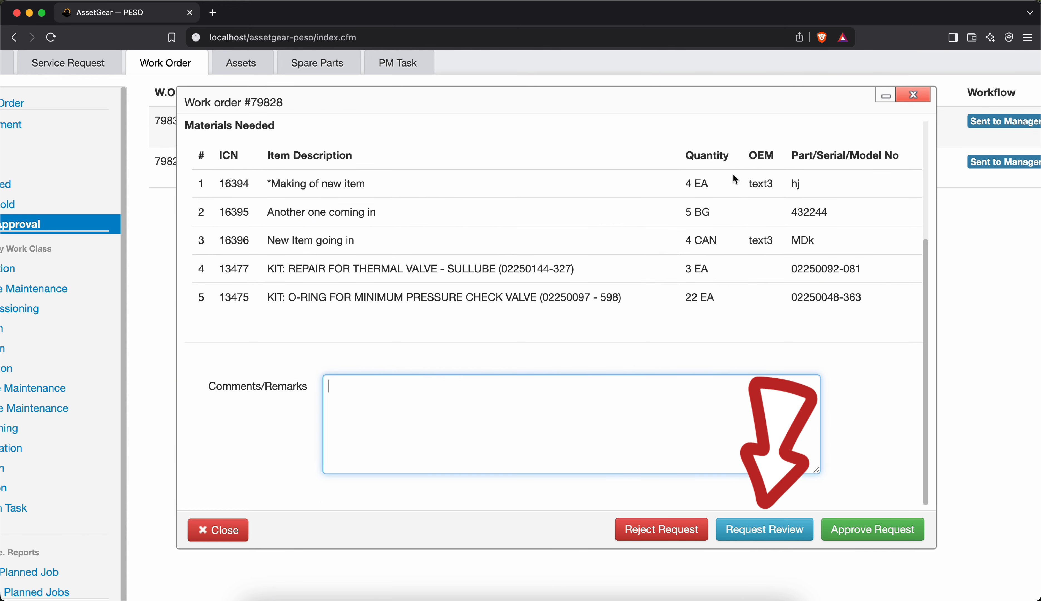
{"action": "scroll", "coordinate": [739, 220], "scroll_direction": "right", "scroll_amount": 2}
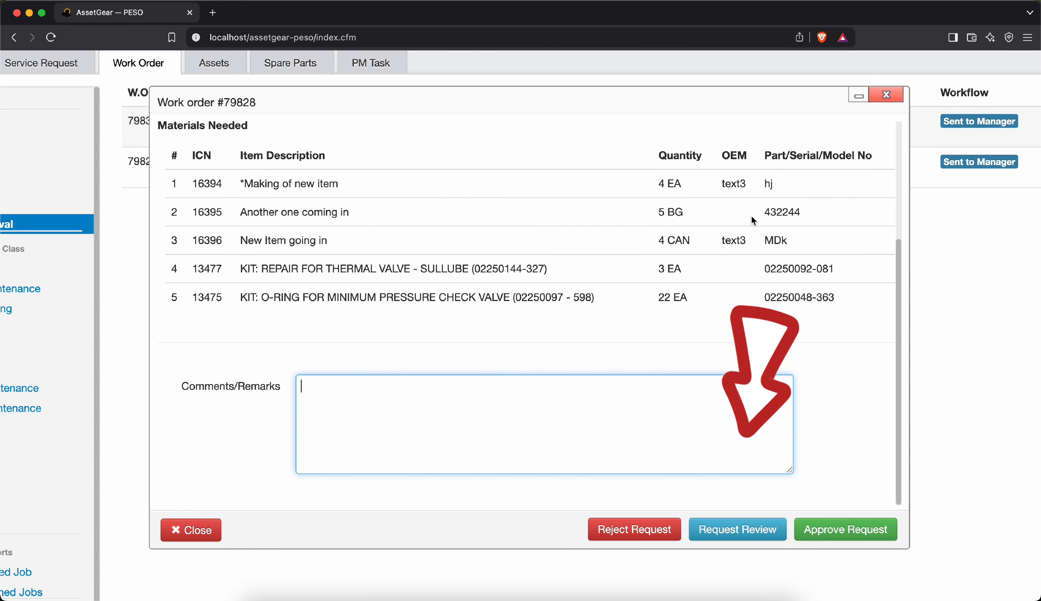
{"action": "scroll", "coordinate": [751, 217], "scroll_direction": "down", "scroll_amount": 3}
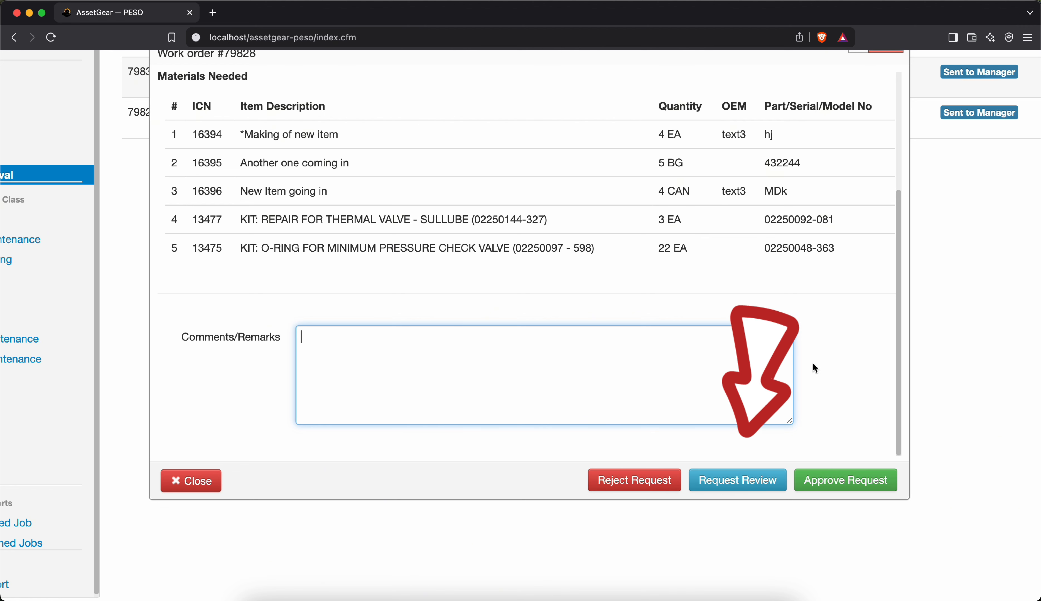
{"action": "scroll", "coordinate": [820, 389], "scroll_direction": "down", "scroll_amount": 2}
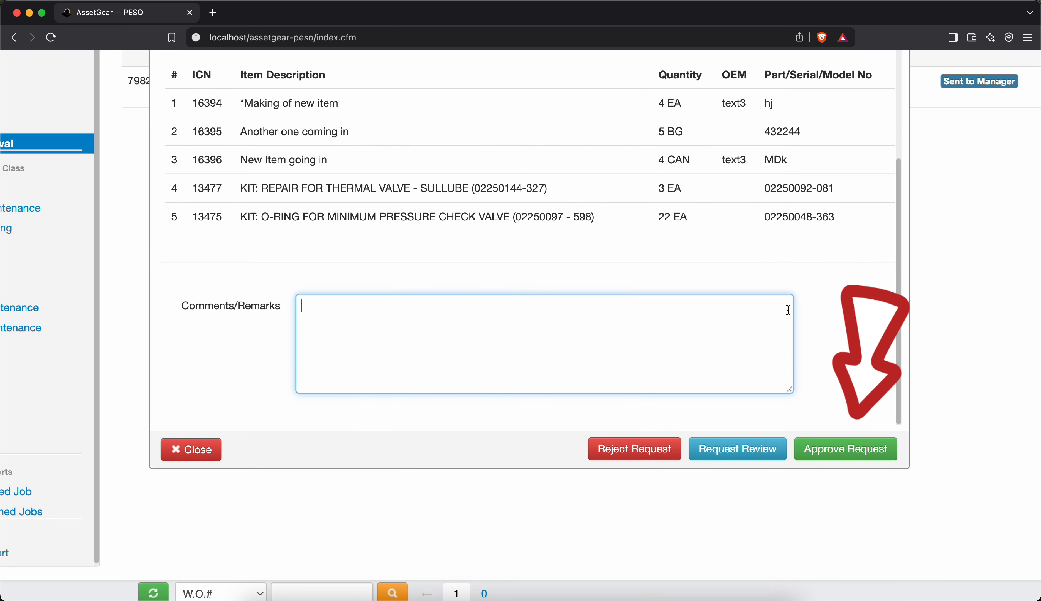
{"action": "scroll", "coordinate": [788, 310], "scroll_direction": "down", "scroll_amount": 3}
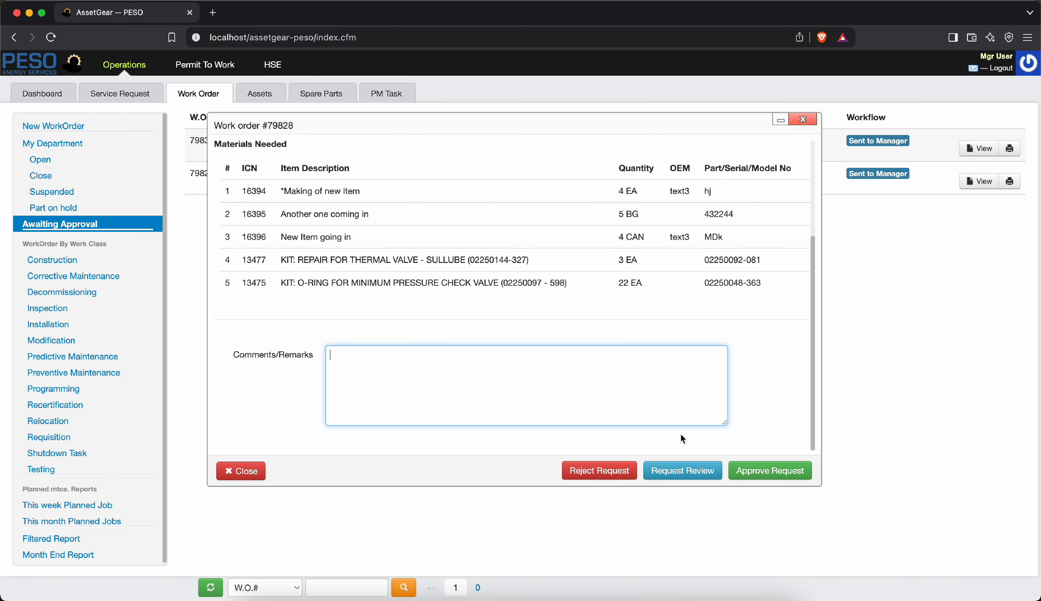
{"action": "left_click", "coordinate": [744, 482]}
Open the "dfdf" requisition on Warehouse Supervisor Table and read its materials and the manager's review feedback.
{"action": "left_click", "coordinate": [972, 150]}
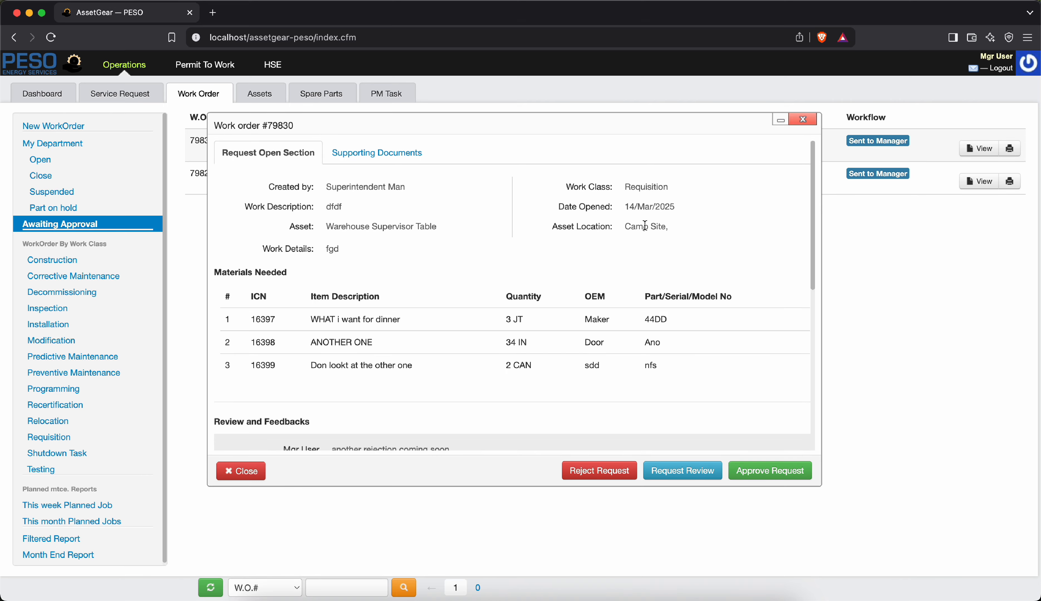
{"action": "scroll", "coordinate": [609, 273], "scroll_direction": "down", "scroll_amount": 3}
{"action": "scroll", "coordinate": [541, 309], "scroll_direction": "down", "scroll_amount": 5}
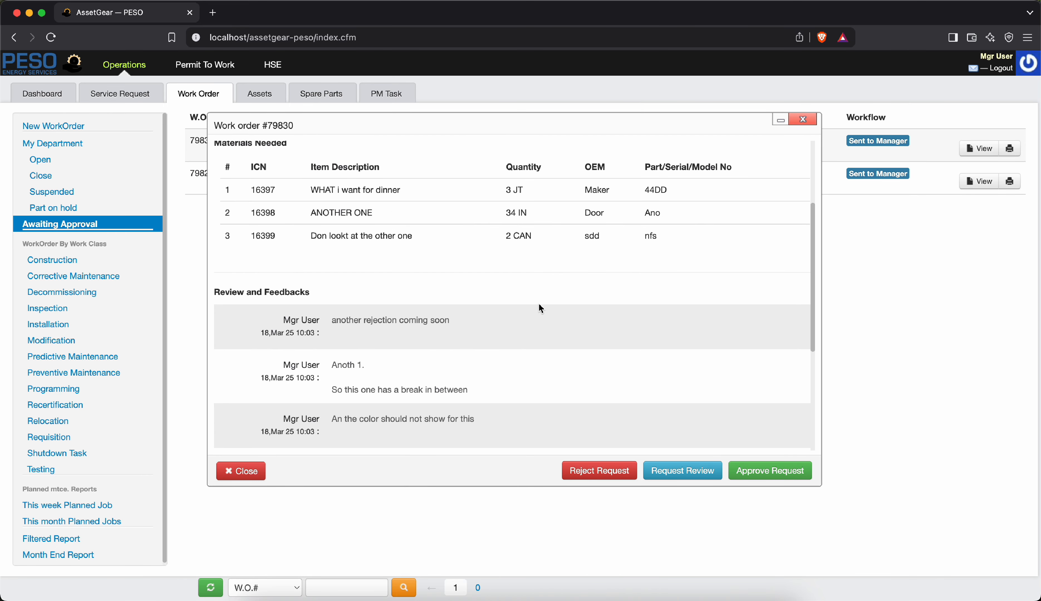
{"action": "scroll", "coordinate": [444, 327], "scroll_direction": "down", "scroll_amount": 1}
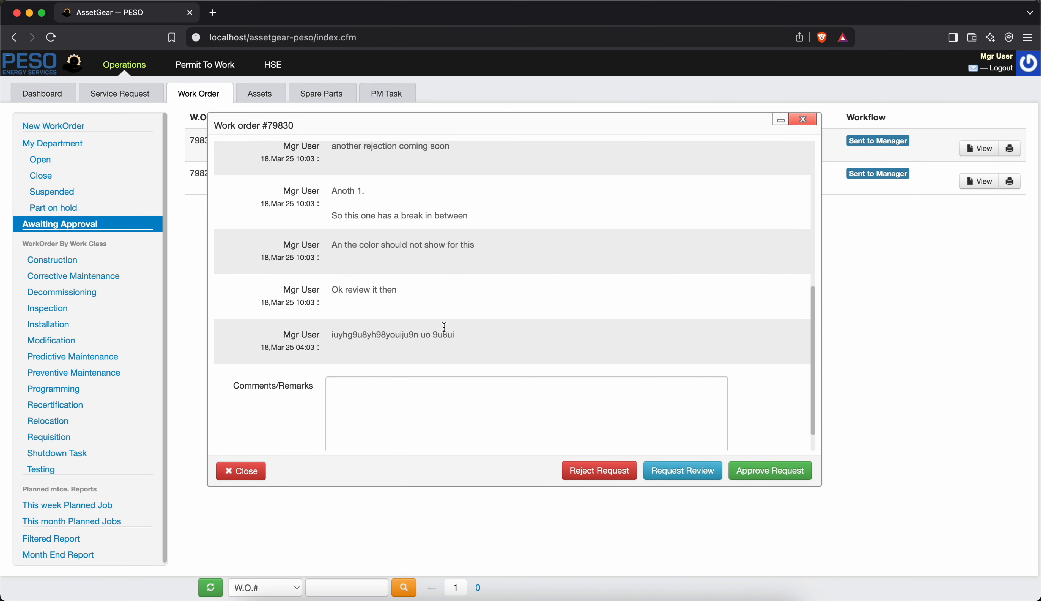
Read through the manager's review feedback and enter "daskdc asdcaksj alasD S" as the request's Comments/Remarks.
{"action": "scroll", "coordinate": [442, 324], "scroll_direction": "up", "scroll_amount": 2}
{"action": "scroll", "coordinate": [360, 248], "scroll_direction": "down", "scroll_amount": 4}
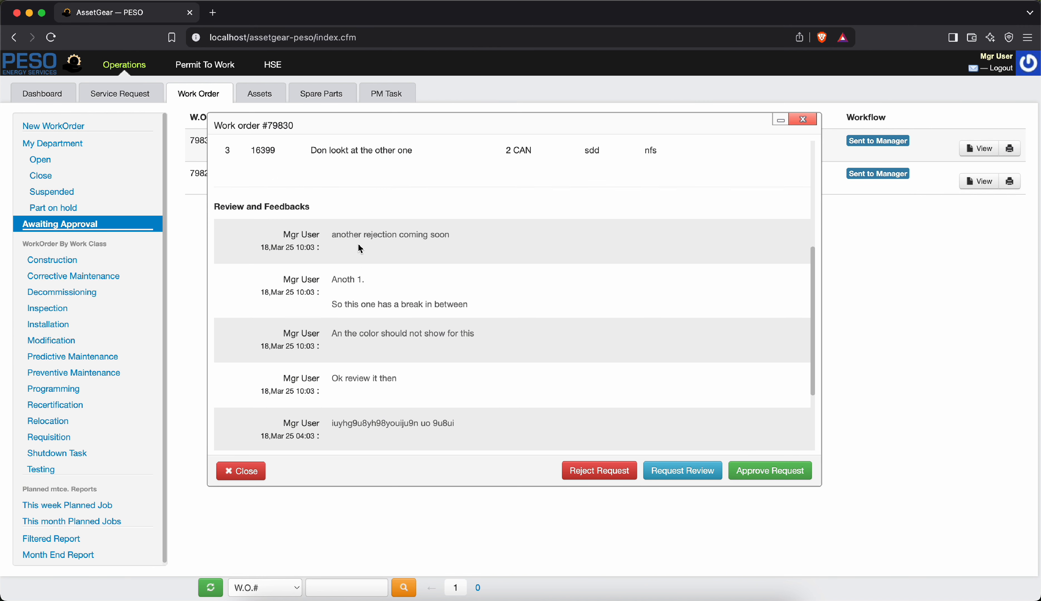
{"action": "left_click", "coordinate": [382, 380]}
{"action": "type", "text": "daskdc asd"}
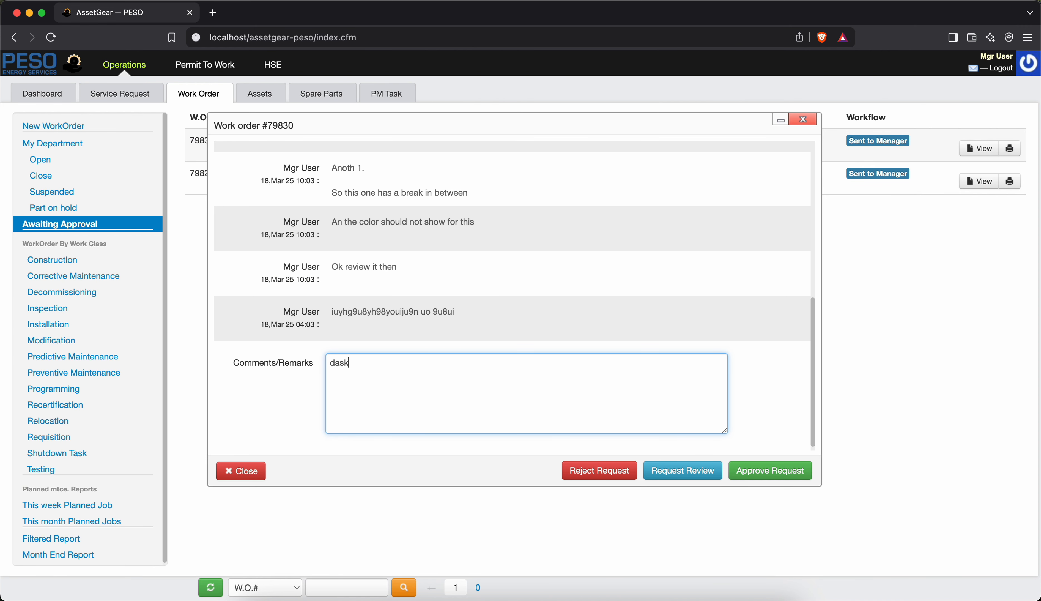
{"action": "type", "text": "caksj alasD S"}
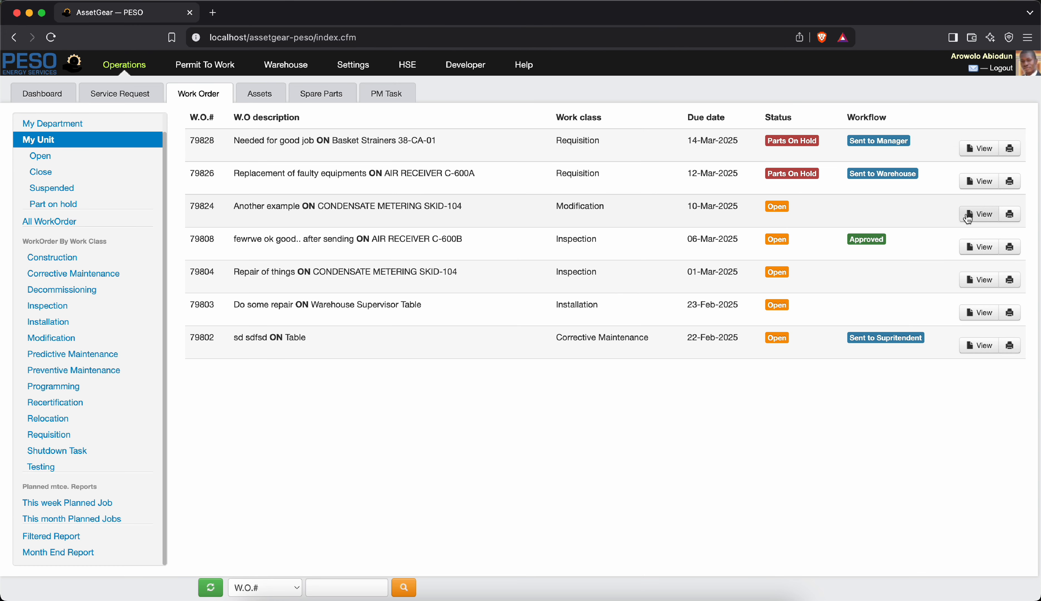
Open the "Another example" work order on CONDENSATE METERING SKID-104 and look through its opening details.
{"action": "left_click", "coordinate": [978, 214]}
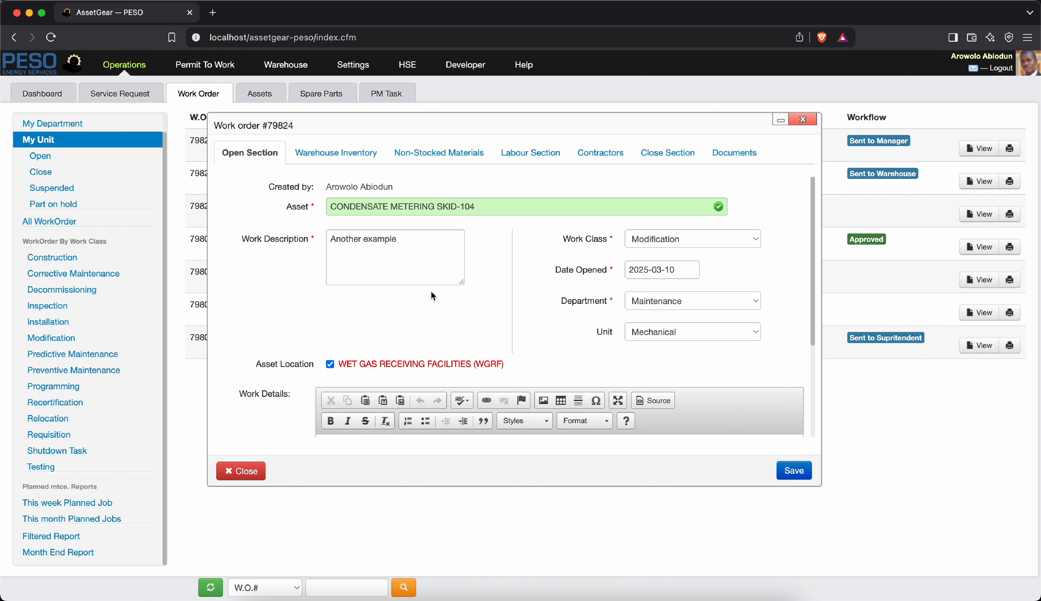
{"action": "scroll", "coordinate": [433, 296], "scroll_direction": "down", "scroll_amount": 5}
{"action": "scroll", "coordinate": [432, 296], "scroll_direction": "up", "scroll_amount": 5}
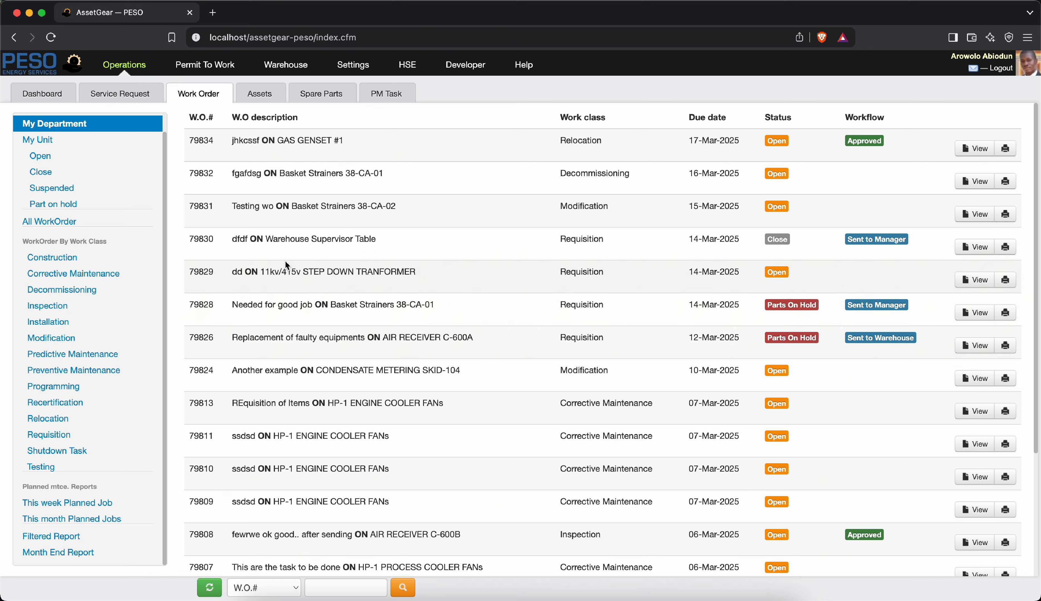
Search the department's work orders by W.O.#, using the number copied from "fewrwe ok good.. after sending" on AIR RECEIVER C-600B.
{"action": "scroll", "coordinate": [285, 572], "scroll_direction": "up", "scroll_amount": 3, "text": "ctrl"}
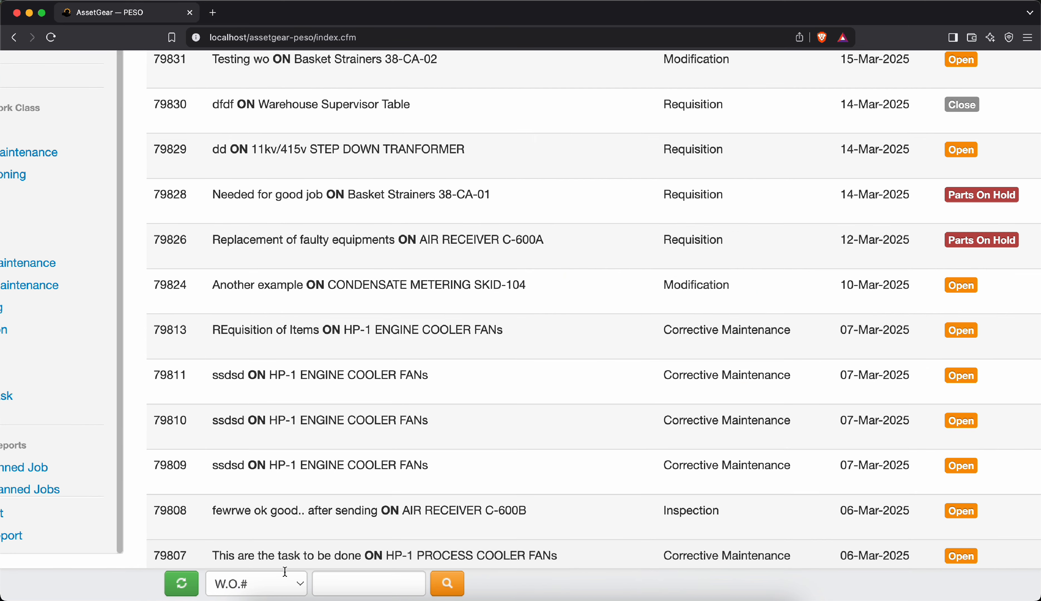
{"action": "scroll", "coordinate": [285, 572], "scroll_direction": "up", "scroll_amount": 3, "text": "ctrl"}
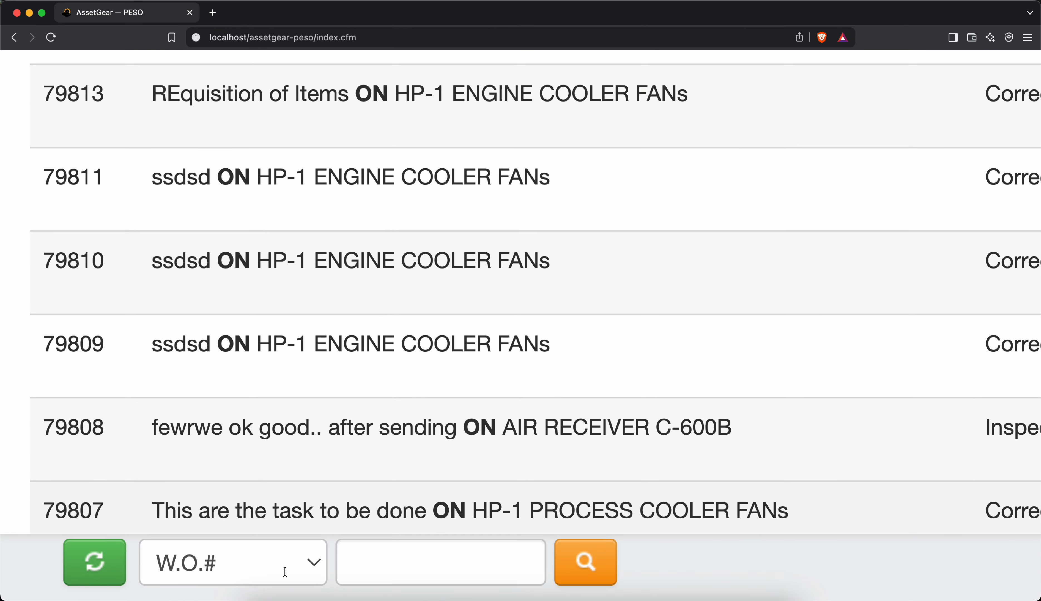
{"action": "left_click", "coordinate": [180, 571]}
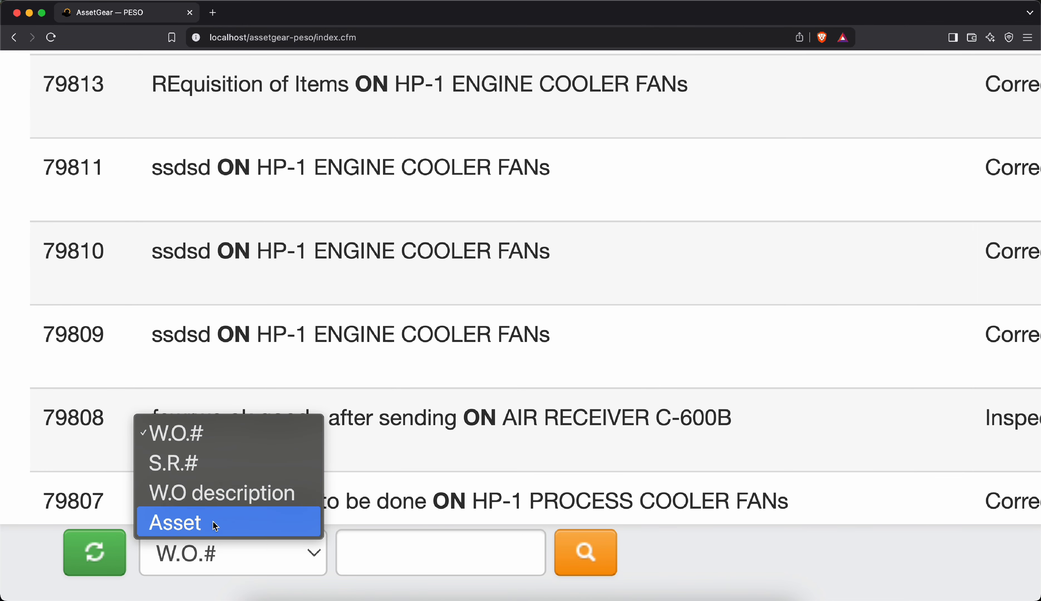
{"action": "left_click", "coordinate": [211, 432]}
{"action": "key", "text": "super+c"}
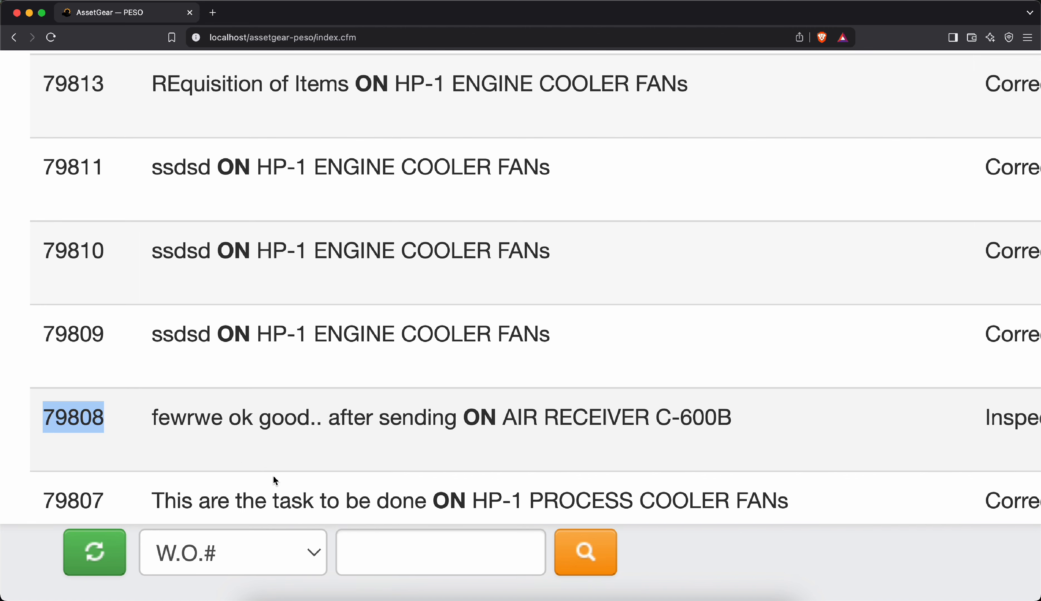
{"action": "left_click", "coordinate": [400, 546]}
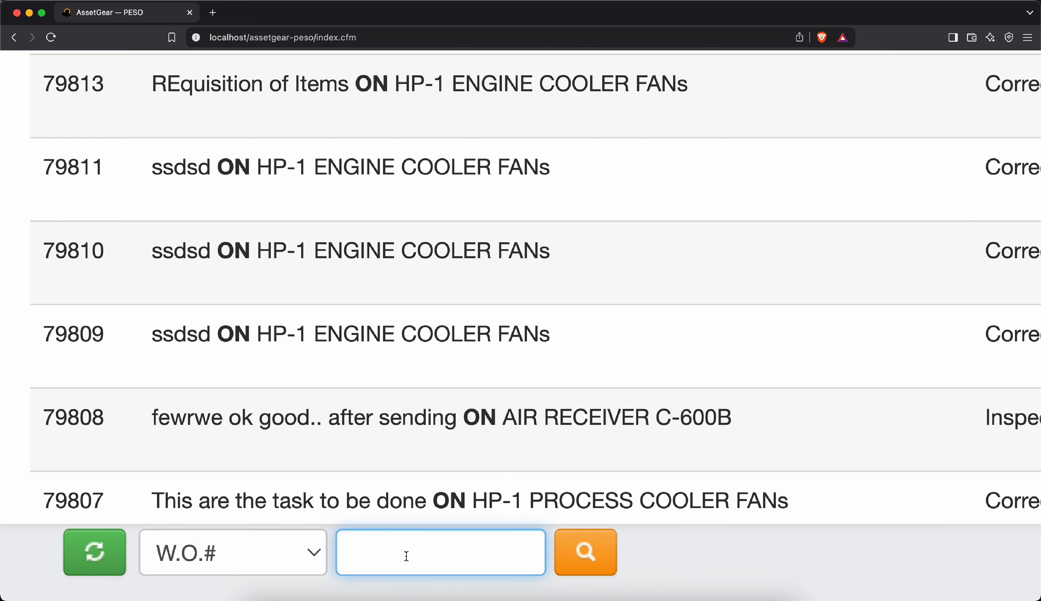
{"action": "key", "text": "super+v"}
{"action": "left_click", "coordinate": [568, 556]}
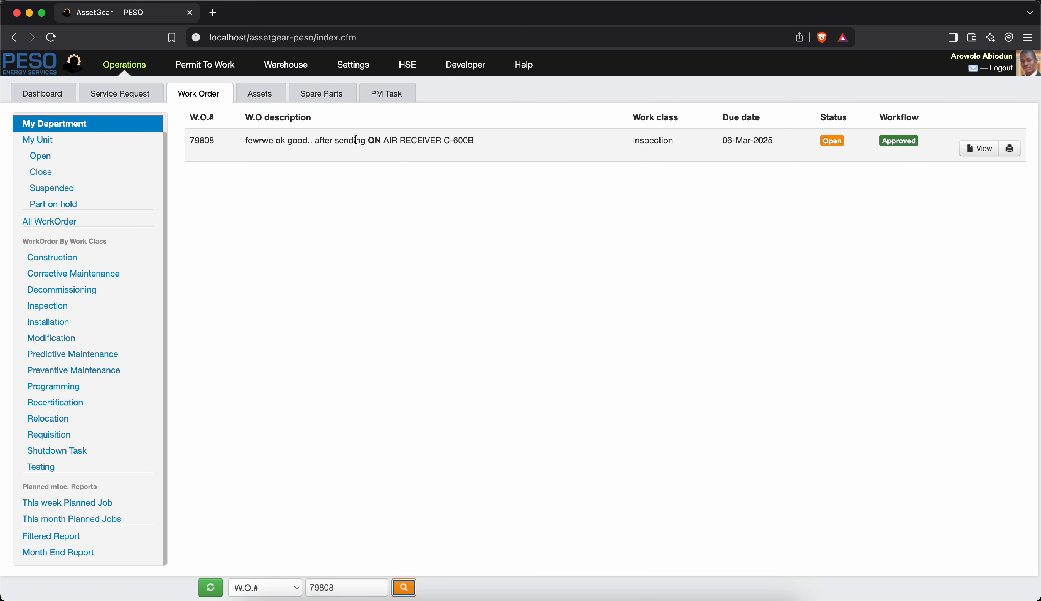
Open the AIR RECEIVER C-600B work order and check its Labour Section and Close Section.
{"action": "left_click", "coordinate": [983, 148]}
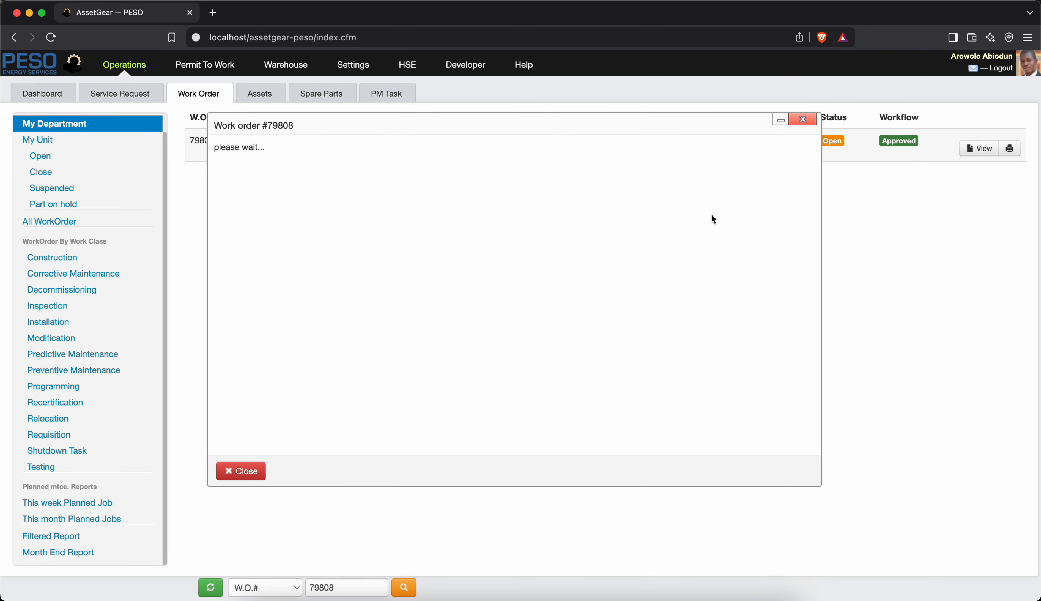
{"action": "left_click", "coordinate": [552, 135]}
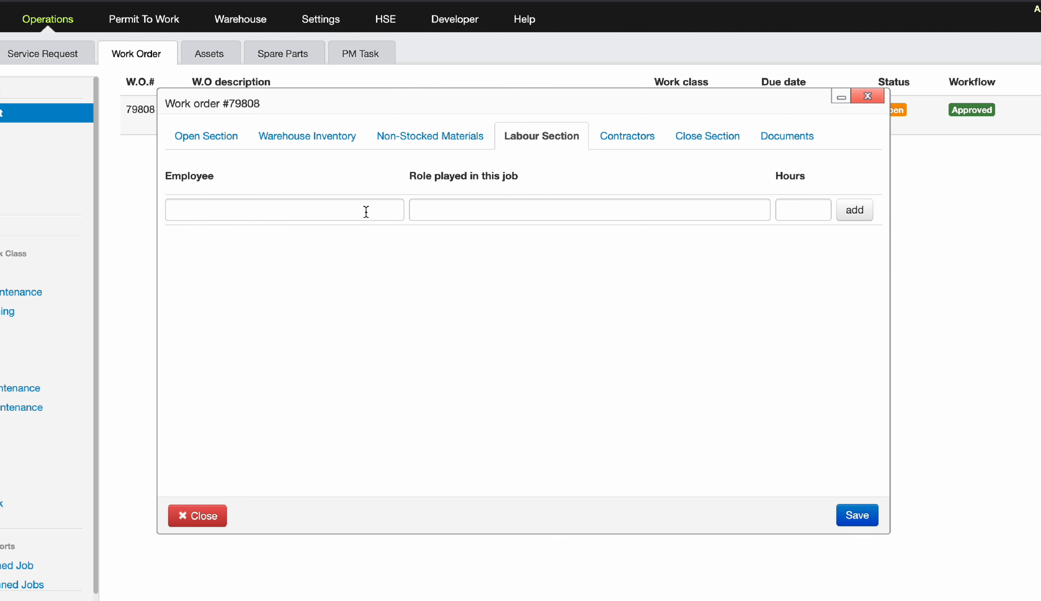
{"action": "left_click", "coordinate": [687, 149]}
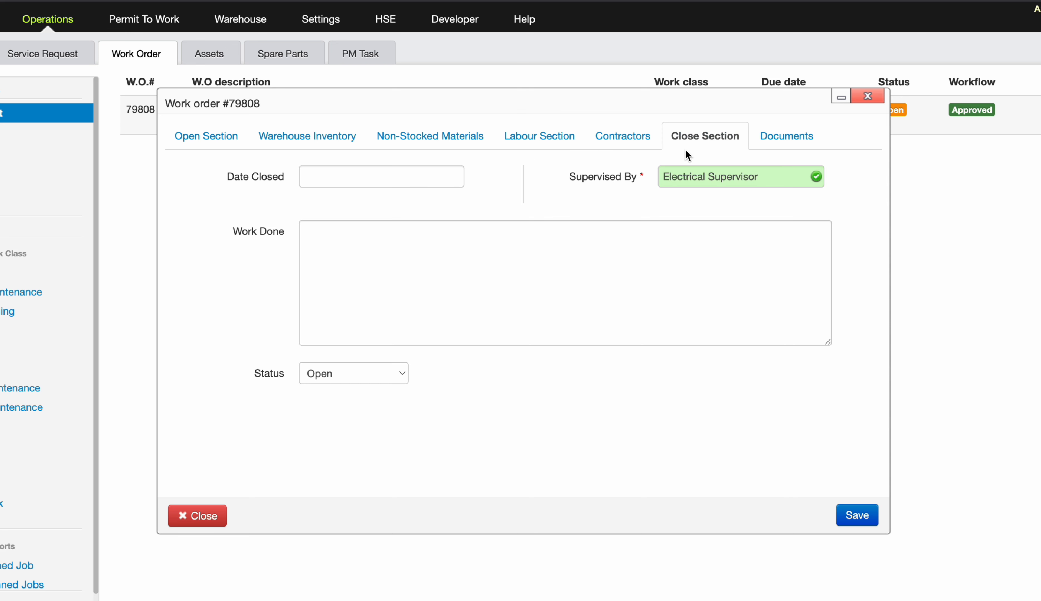
Set the work order's Date Closed to 23 March 2025 at 06:26.
{"action": "left_click", "coordinate": [386, 171]}
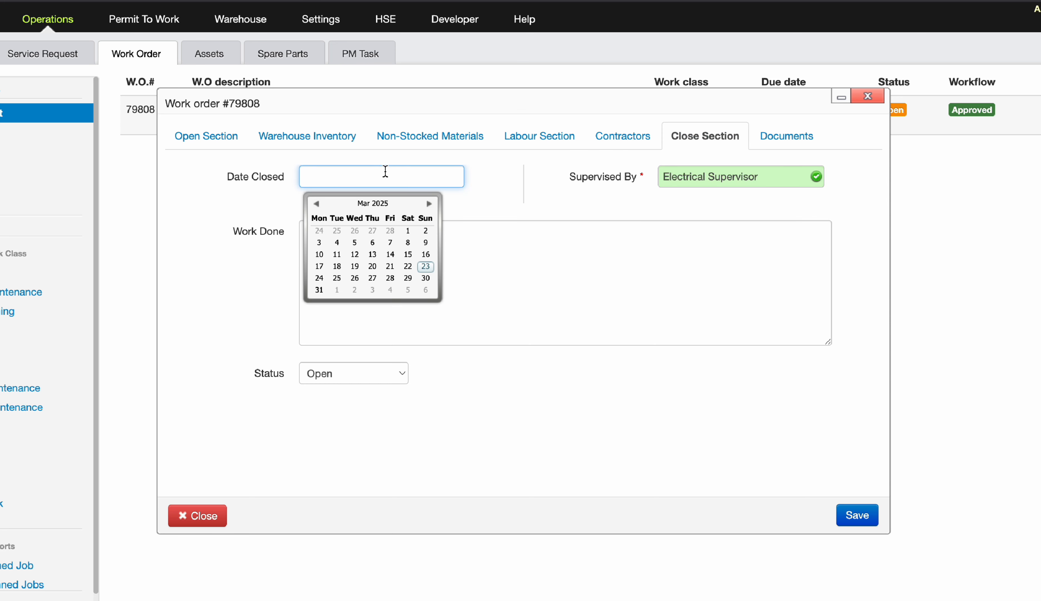
{"action": "left_click", "coordinate": [425, 267]}
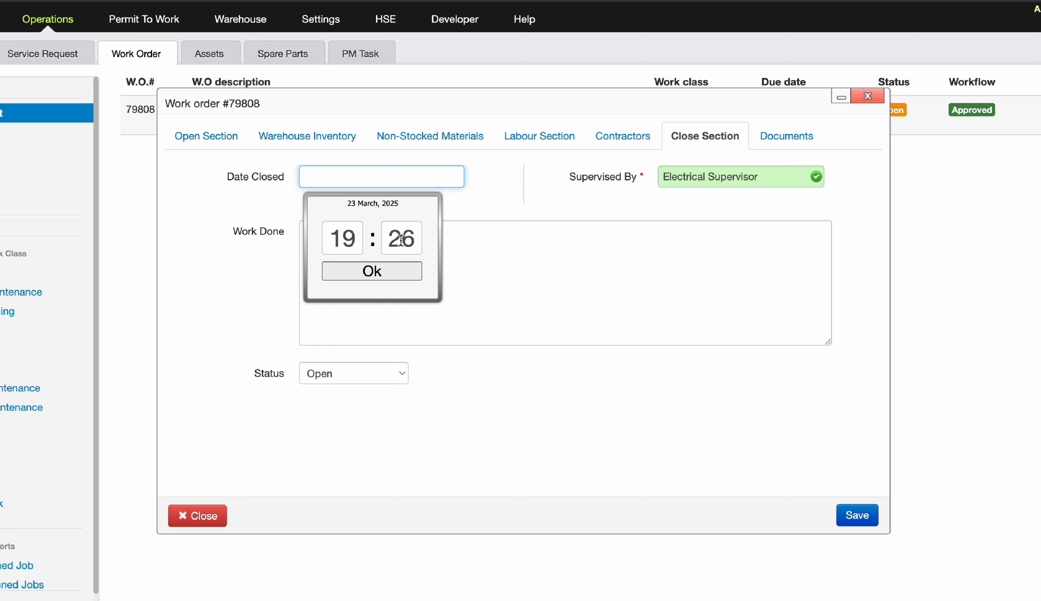
{"action": "left_click", "coordinate": [349, 241]}
{"action": "key", "text": "BackSpace"}
{"action": "key", "text": "BackSpace"}
{"action": "type", "text": "06"}
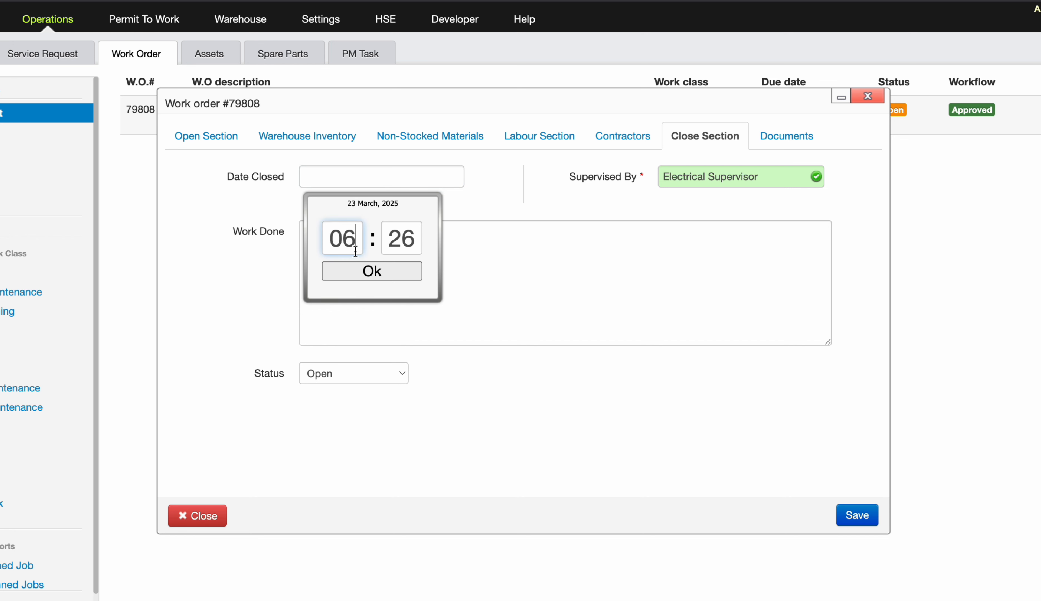
{"action": "key", "text": "Return"}
Set the work order's status to Close, leaving Work Done empty.
{"action": "left_click", "coordinate": [442, 239]}
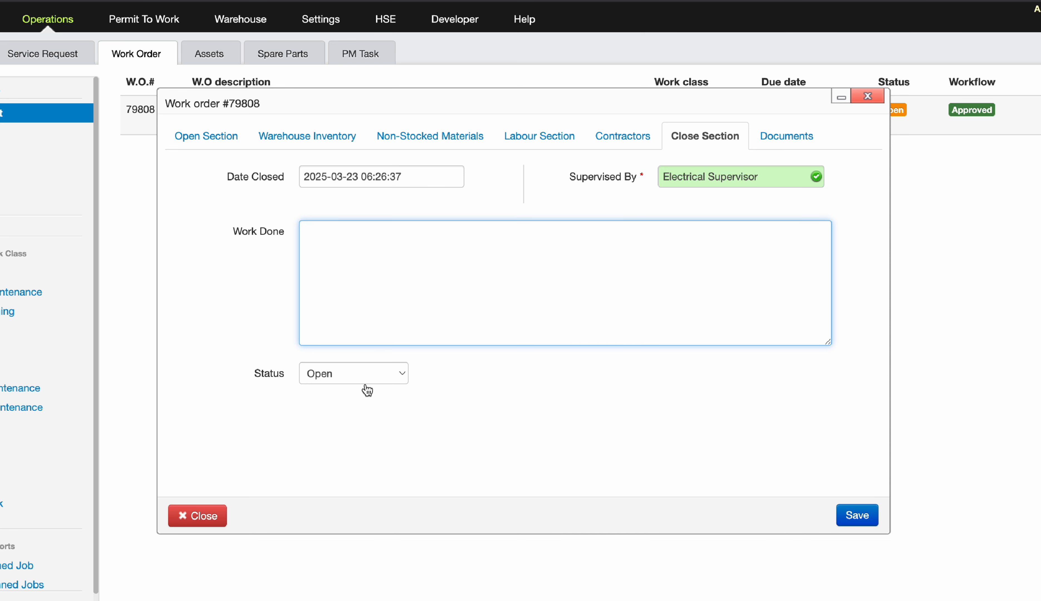
{"action": "left_click", "coordinate": [363, 376]}
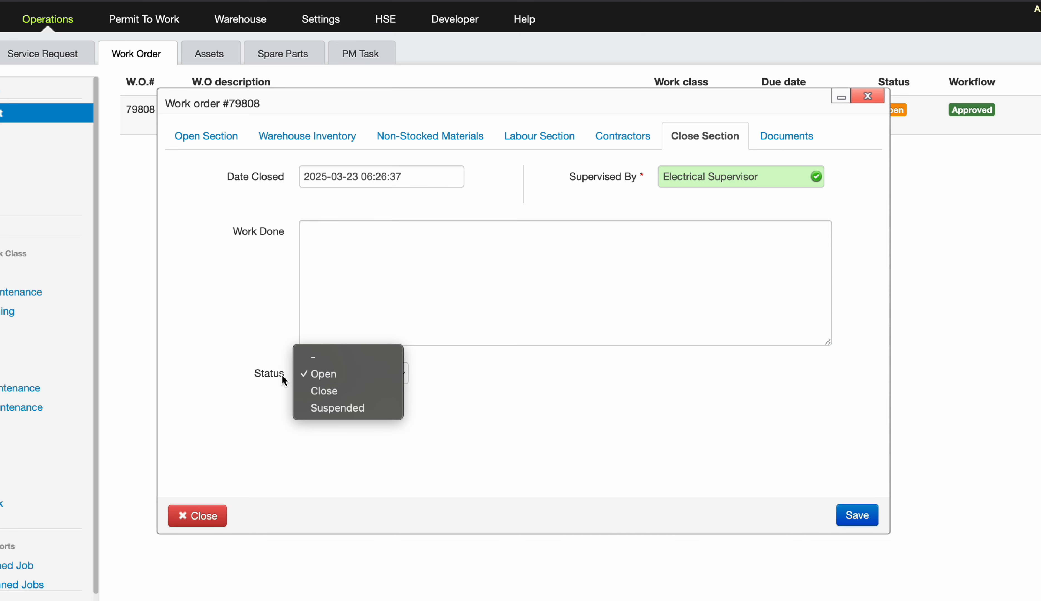
{"action": "left_click", "coordinate": [318, 395]}
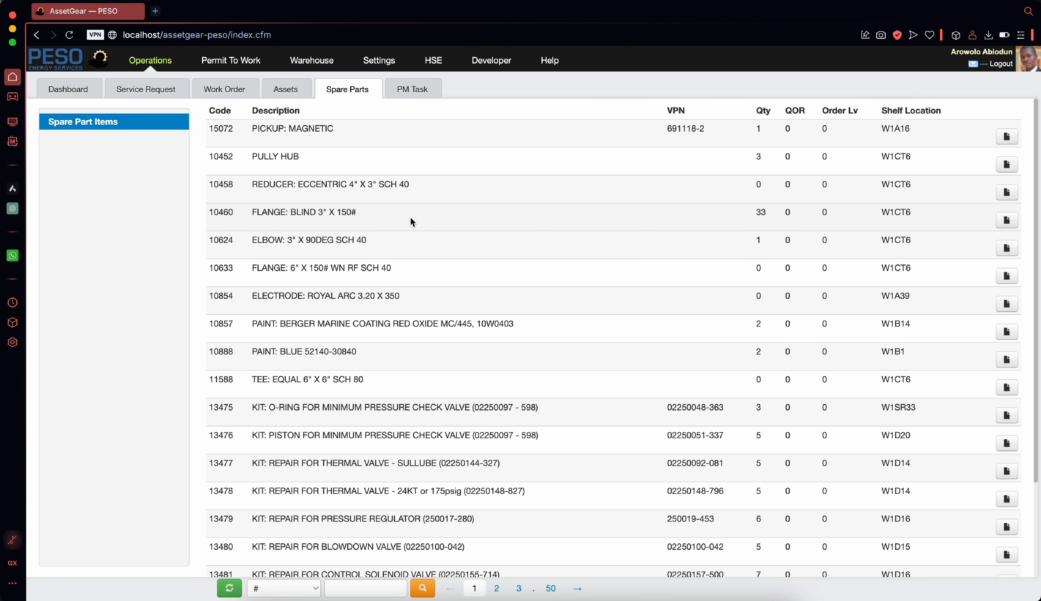
Sort the spare part items by Code, followed by Description.
{"action": "left_click", "coordinate": [220, 113]}
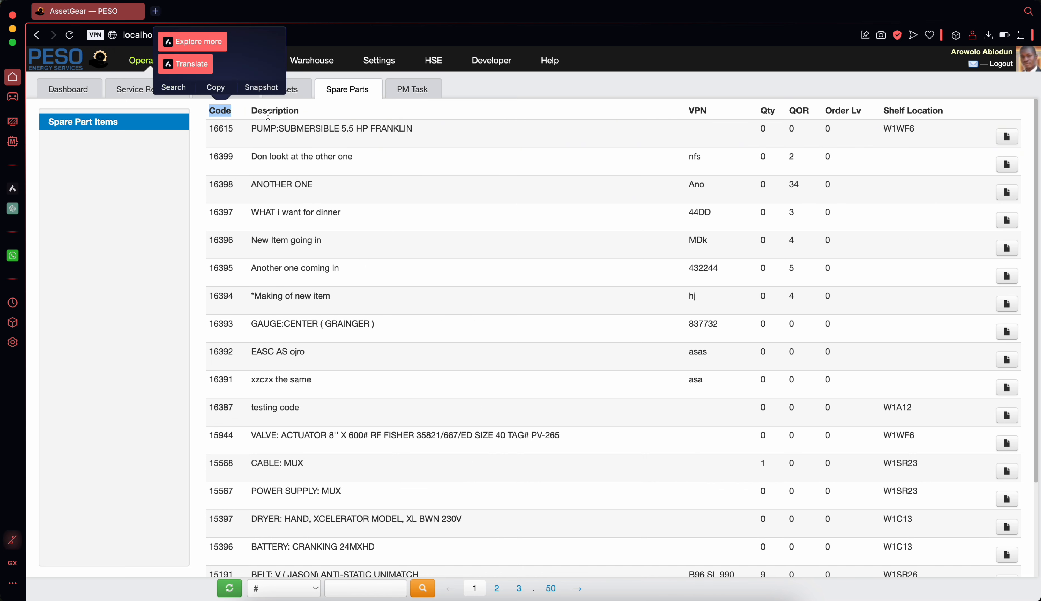
{"action": "left_click", "coordinate": [289, 112]}
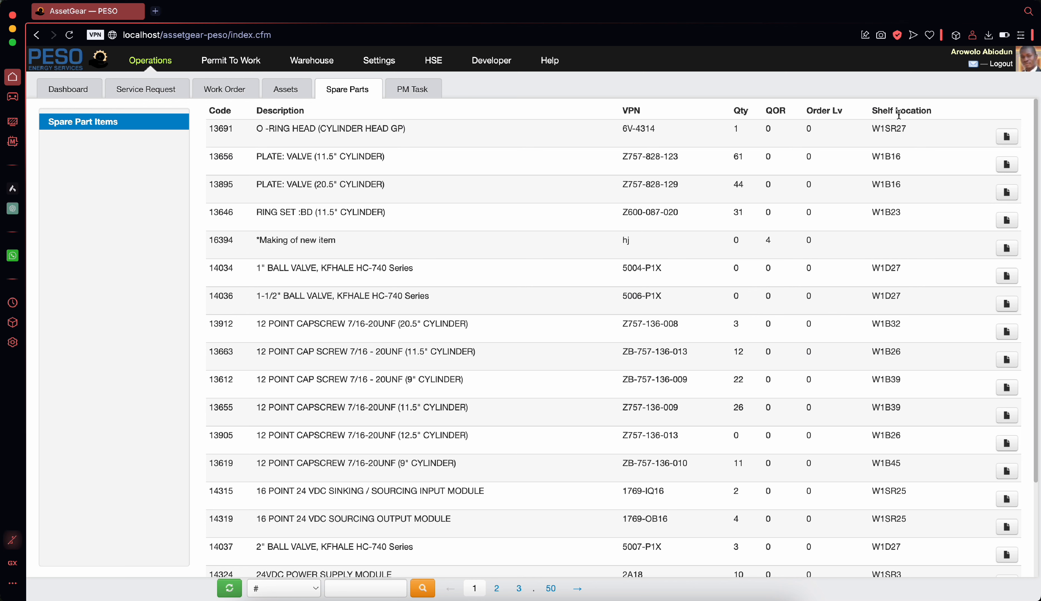
View the general details, other details and attachments of PLATE: VALVE (20.5" CYLINDER), and close the item.
{"action": "left_click", "coordinate": [1007, 193]}
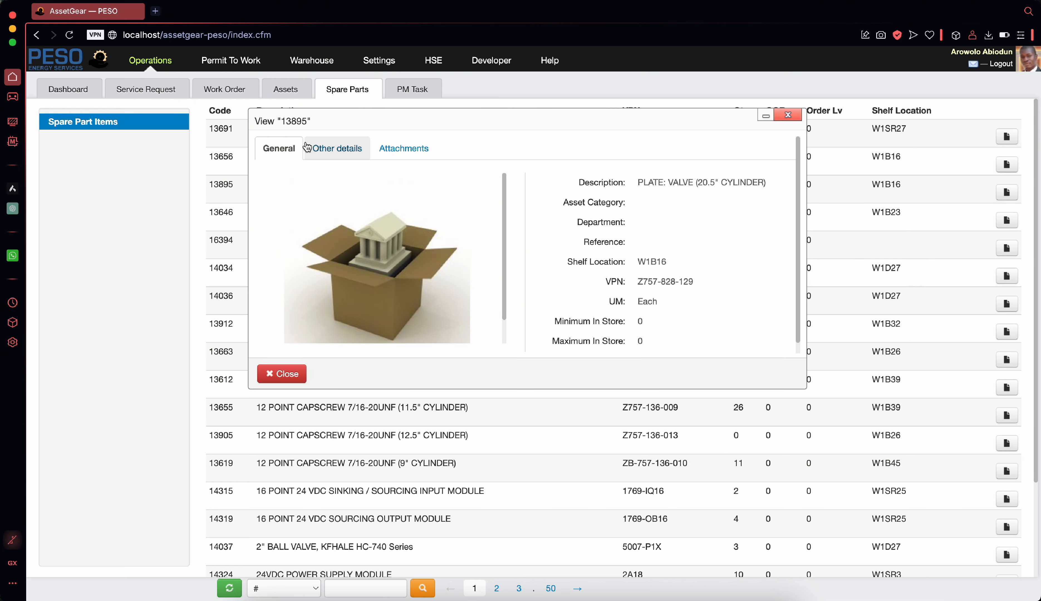
{"action": "left_click", "coordinate": [337, 145]}
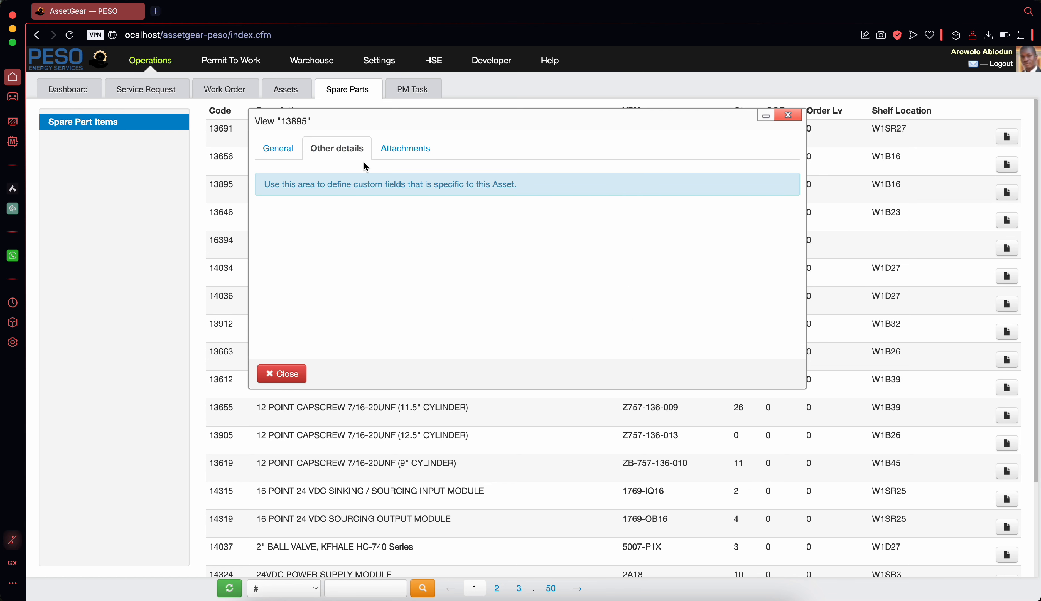
{"action": "left_click", "coordinate": [404, 155]}
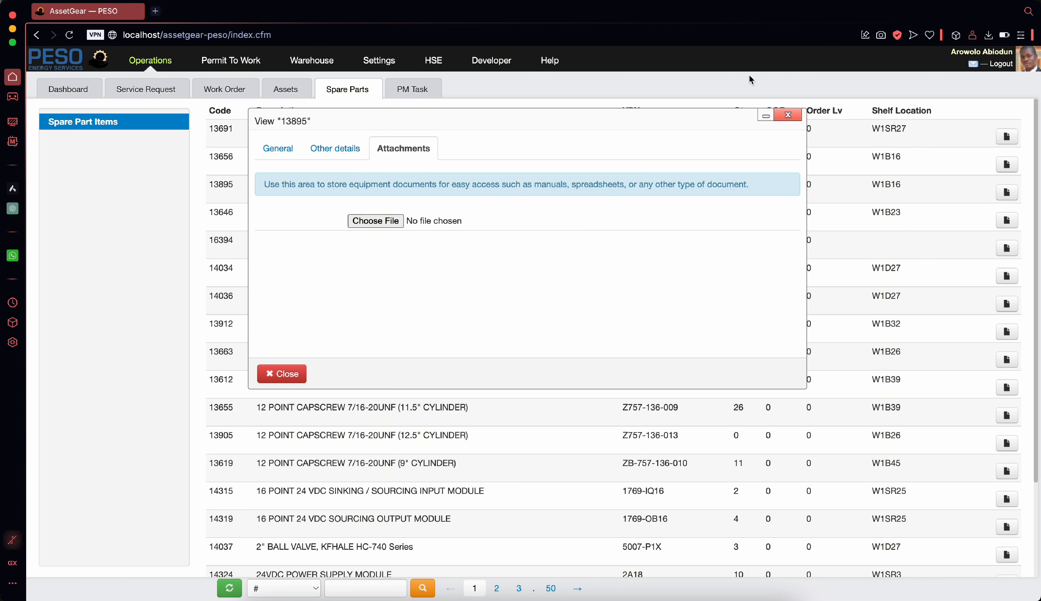
{"action": "left_click", "coordinate": [788, 115]}
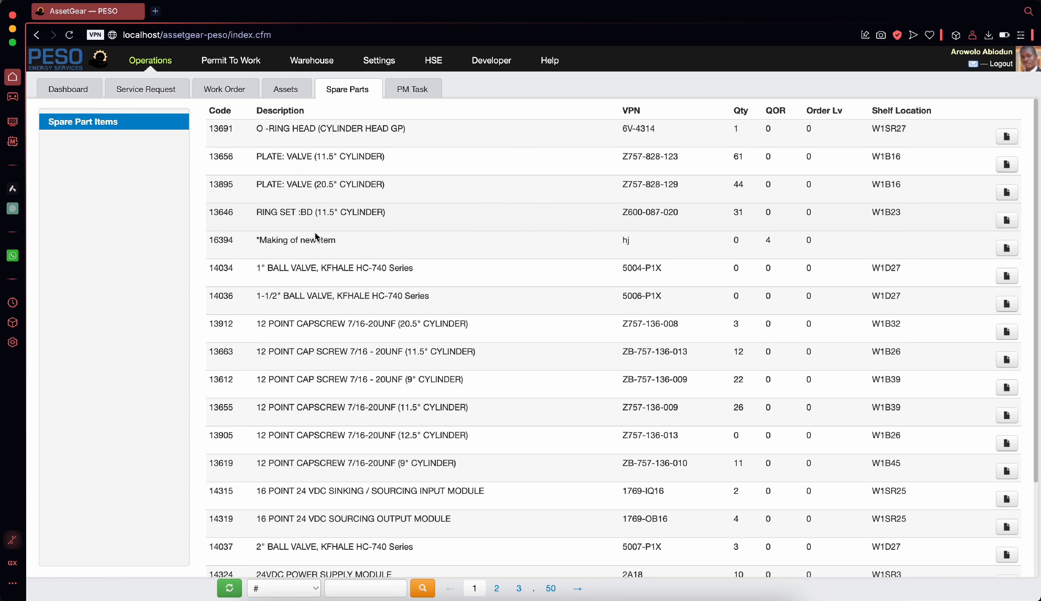
Browse the spare parts list to its end and examine which fields it can be searched by.
{"action": "scroll", "coordinate": [318, 235], "scroll_direction": "down", "scroll_amount": 1}
{"action": "scroll", "coordinate": [326, 281], "scroll_direction": "down", "scroll_amount": 2}
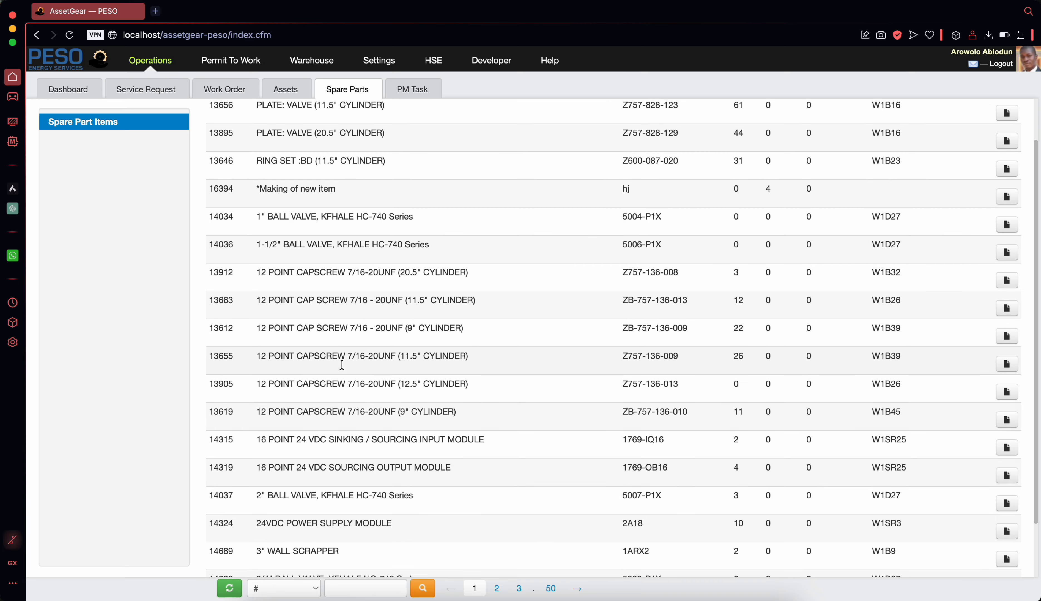
{"action": "scroll", "coordinate": [273, 508], "scroll_direction": "down", "scroll_amount": 5}
{"action": "left_click", "coordinate": [283, 591]}
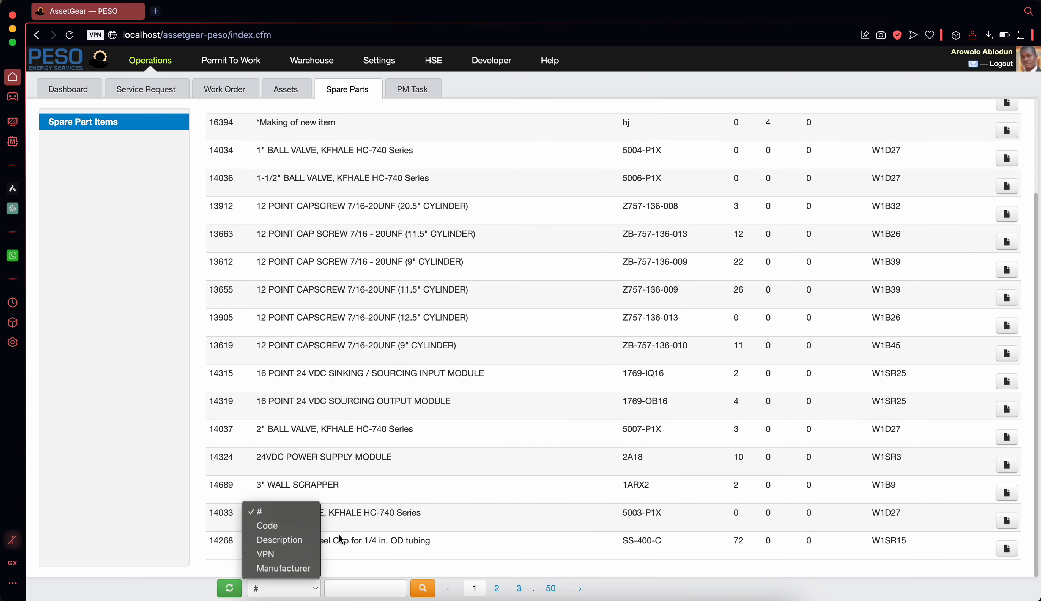
{"action": "left_click", "coordinate": [350, 537]}
{"action": "scroll", "coordinate": [350, 537], "scroll_direction": "up", "scroll_amount": 5}
{"action": "scroll", "coordinate": [350, 537], "scroll_direction": "down", "scroll_amount": 2}
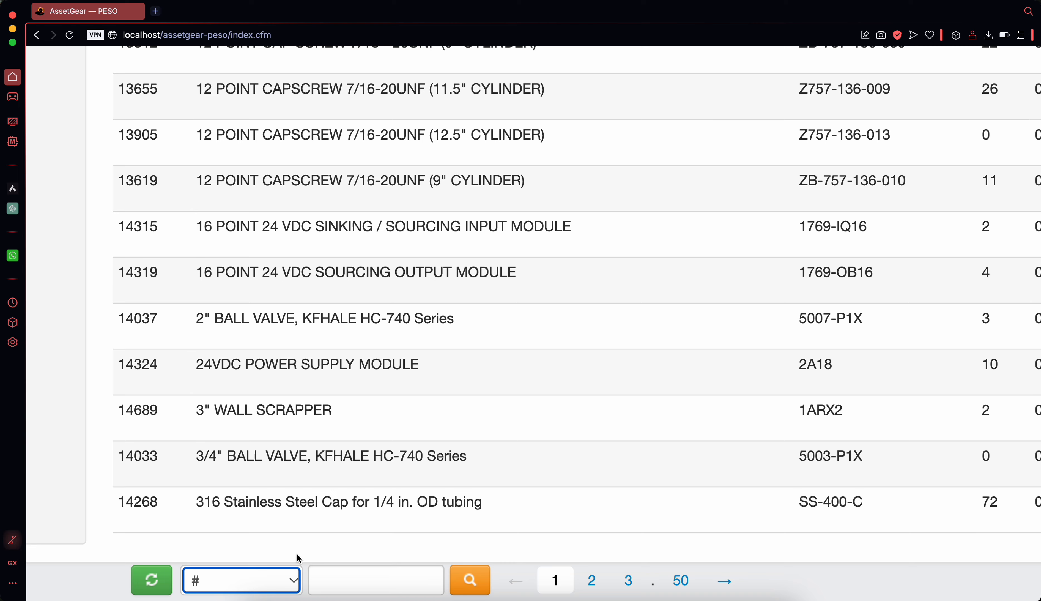
{"action": "left_click", "coordinate": [267, 579]}
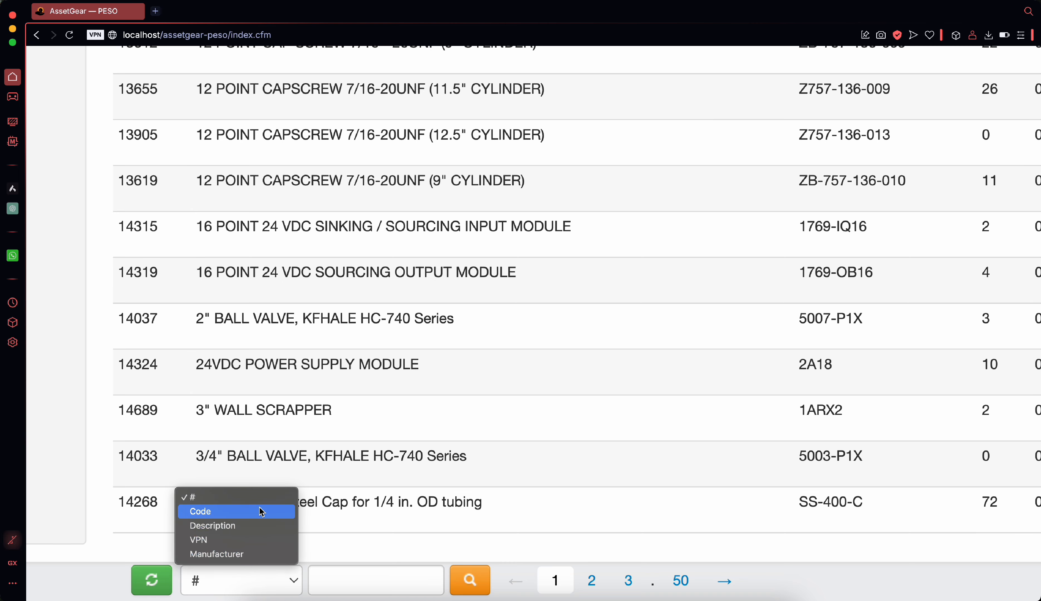